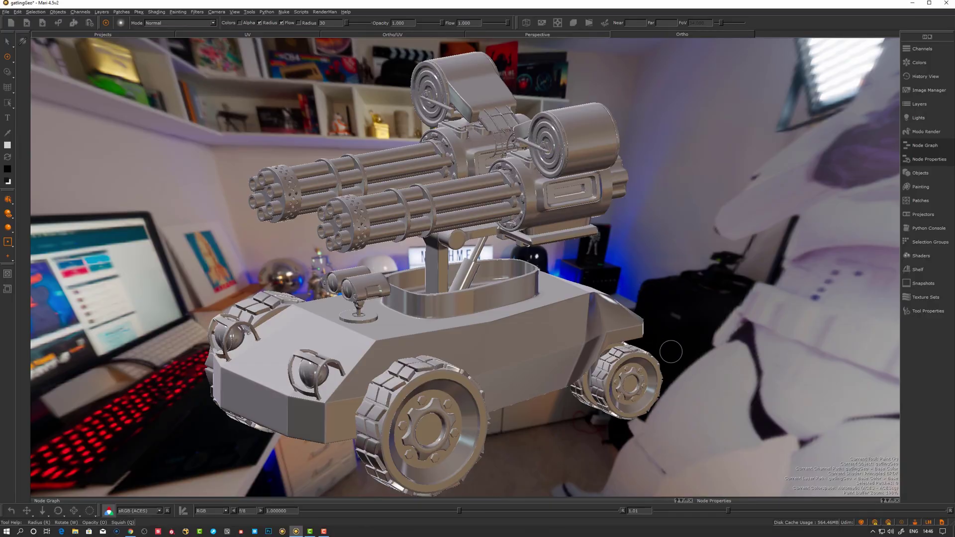
left_click_drag(674, 360, 677, 356, "alt")
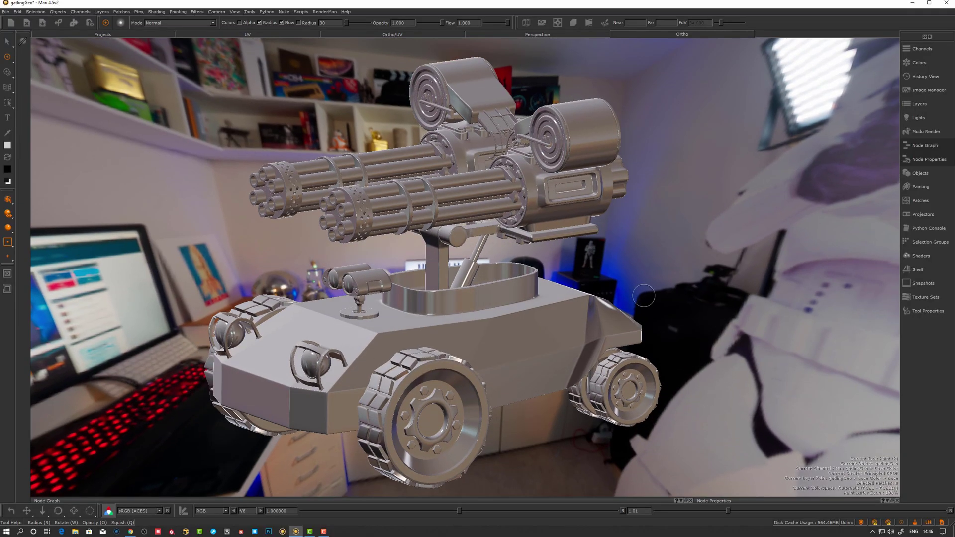
left_click(327, 13)
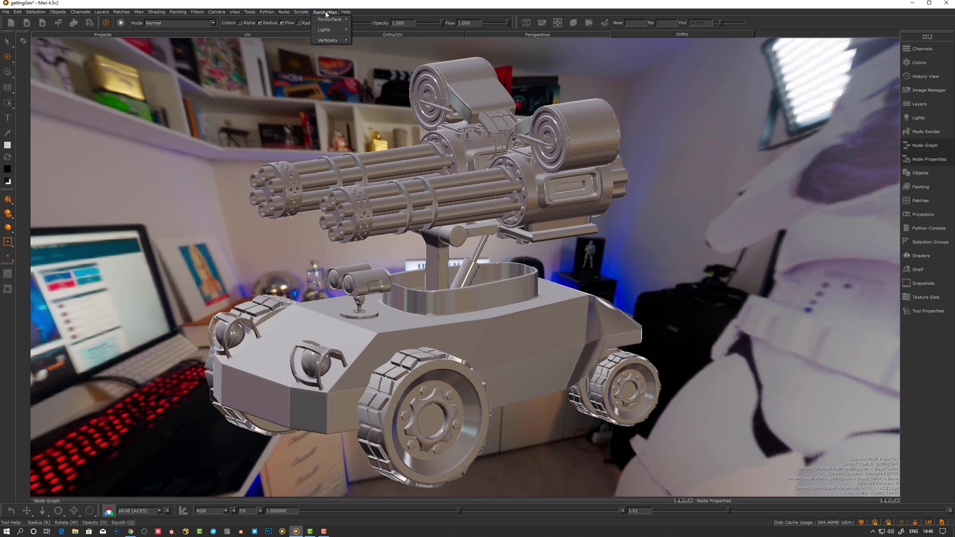
mouse_move(327, 23)
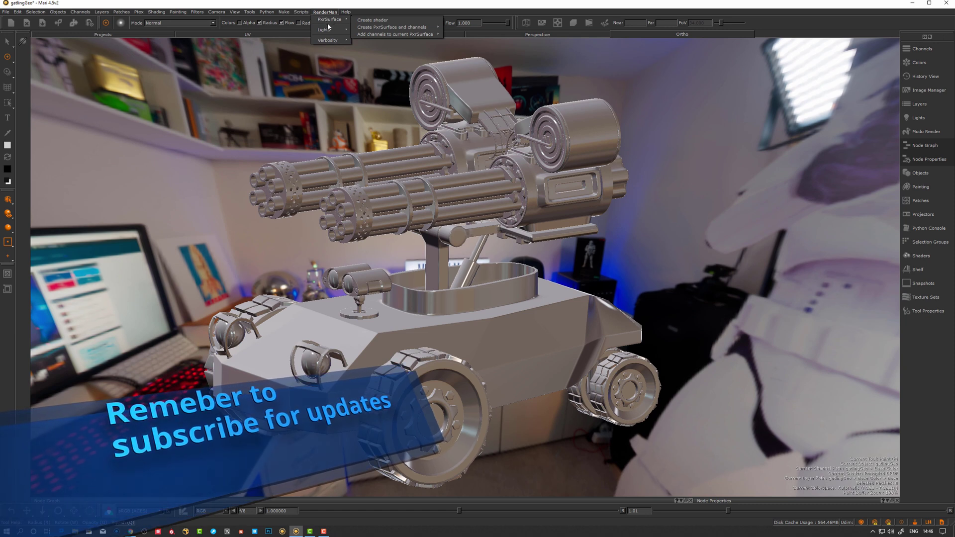
left_click(325, 12)
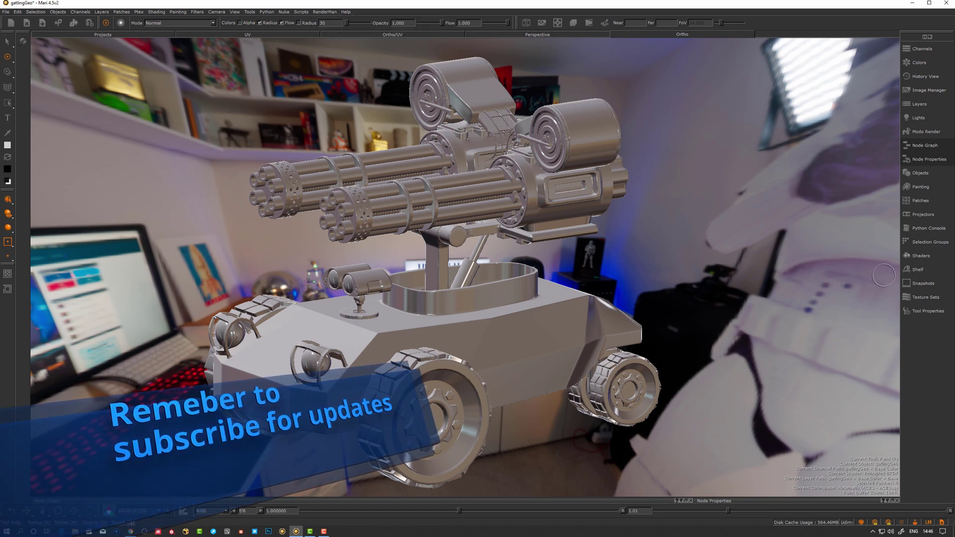
left_click(923, 259)
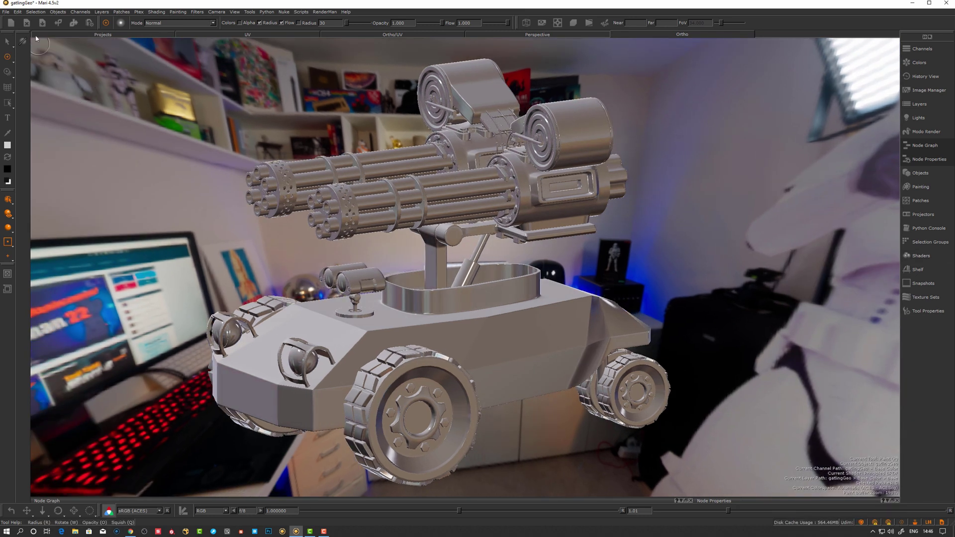
Set the RenderMan default channel resolution to 4096 x 4096 in the preferences
left_click(18, 12)
left_click(29, 40)
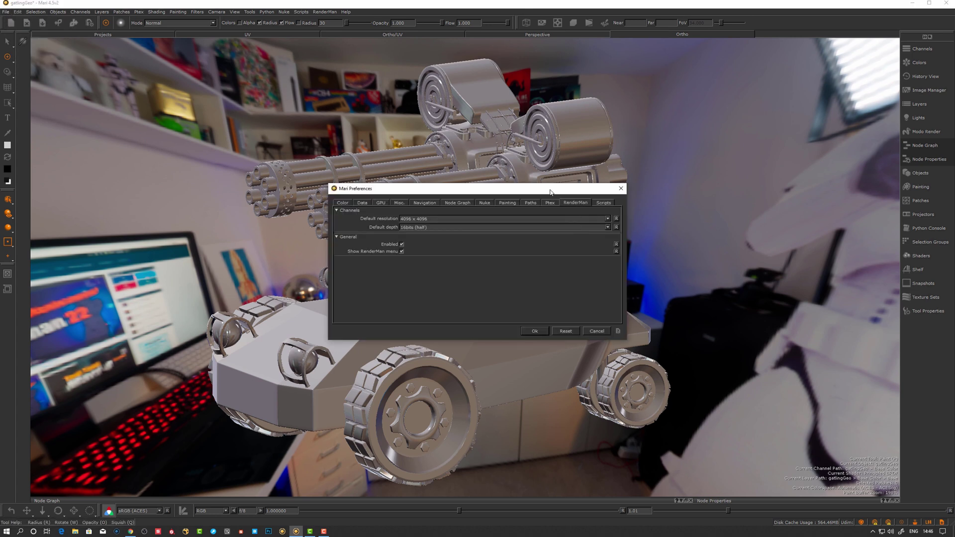
left_click(441, 210)
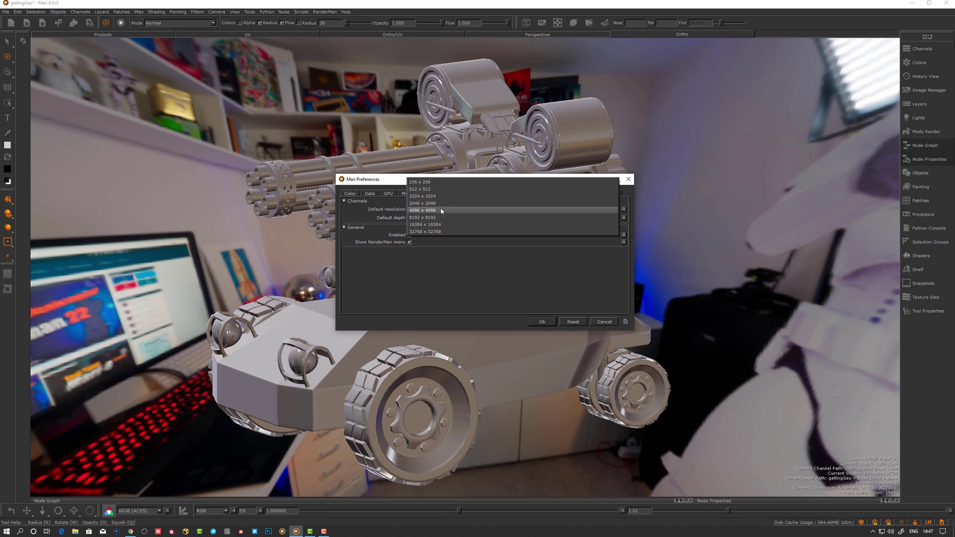
left_click(441, 211)
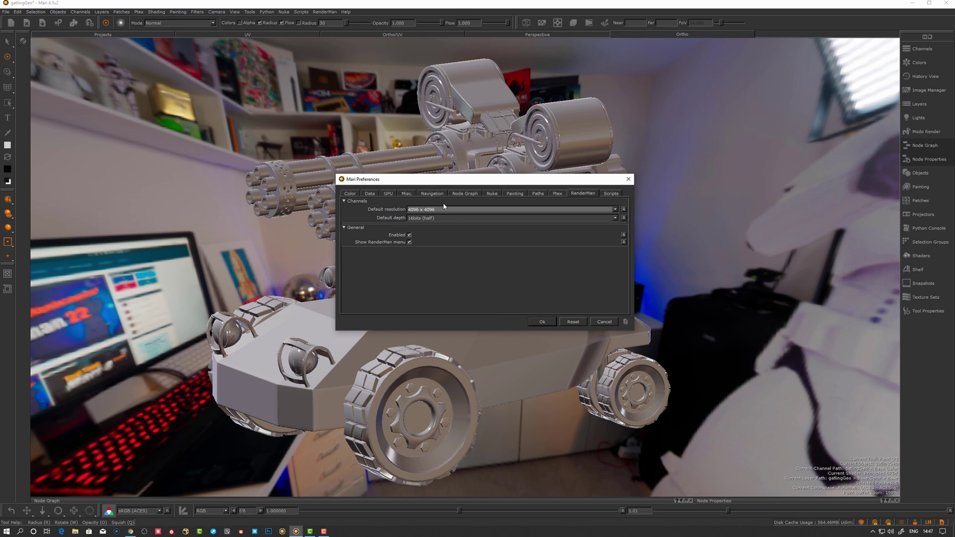
left_click(541, 321)
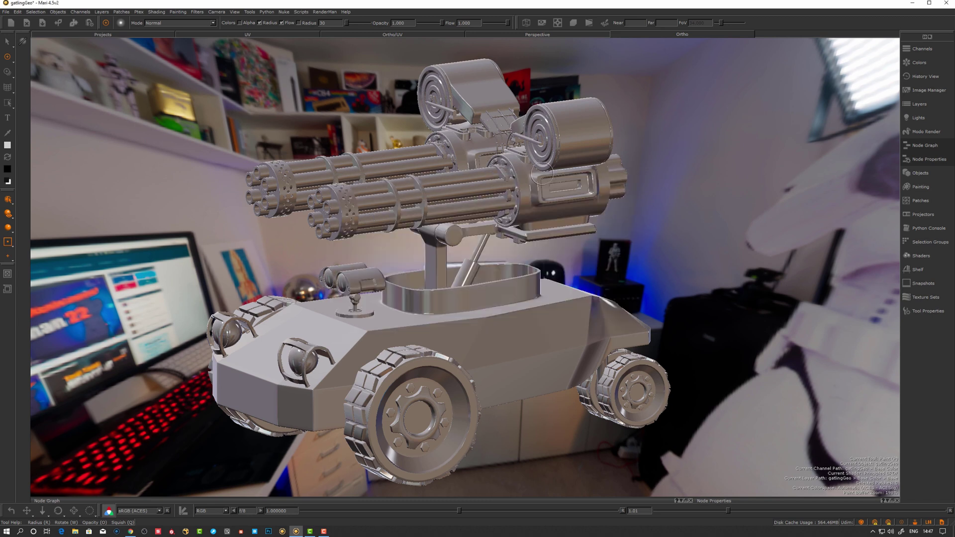
Open the Shaders palette, make it taller and review the PxrSurface shader's list of inputs
left_click(923, 257)
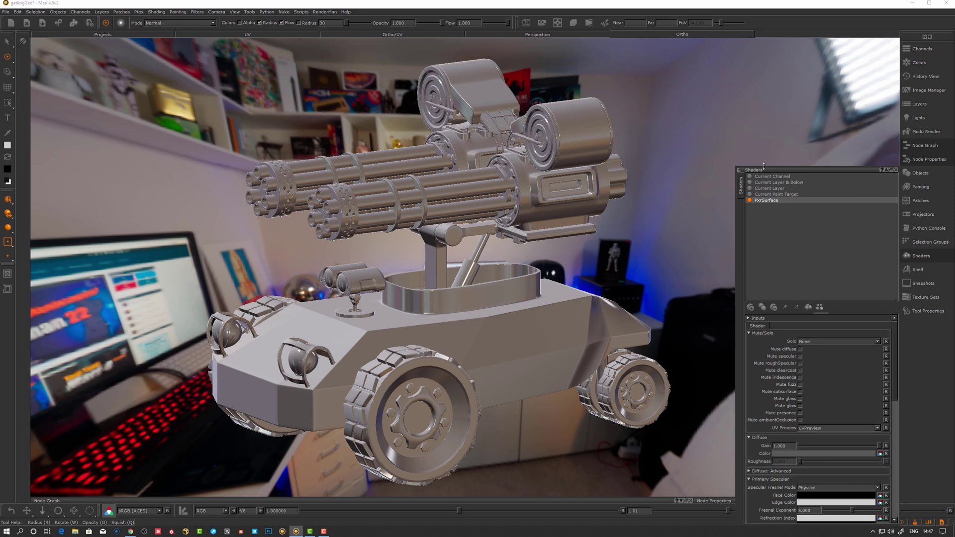
left_click_drag(763, 167, 770, 54)
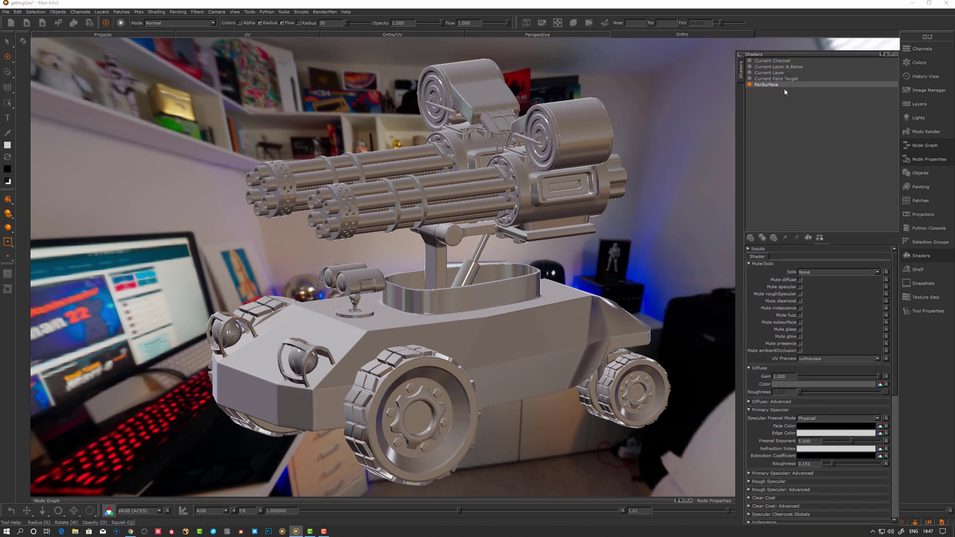
left_click(856, 249)
left_click_drag(894, 288, 892, 268)
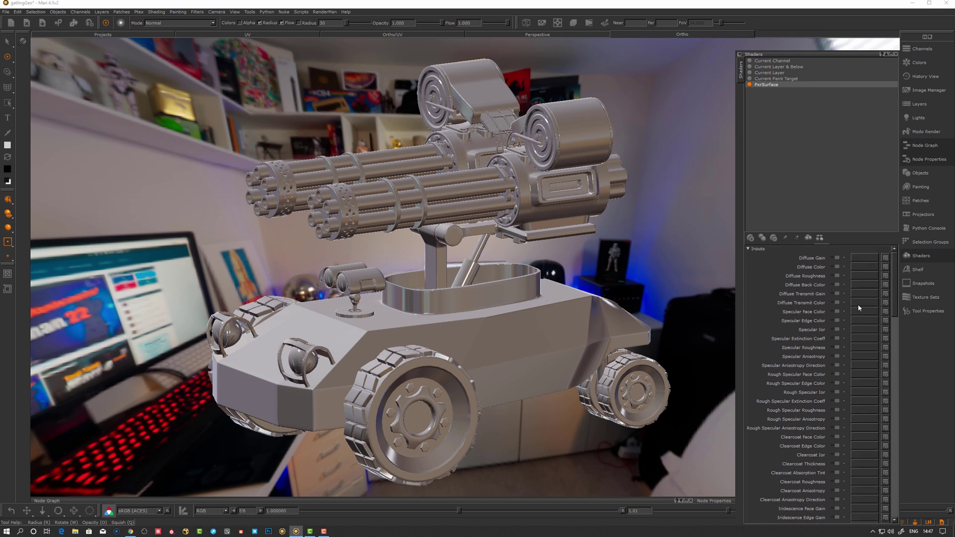
left_click(750, 250)
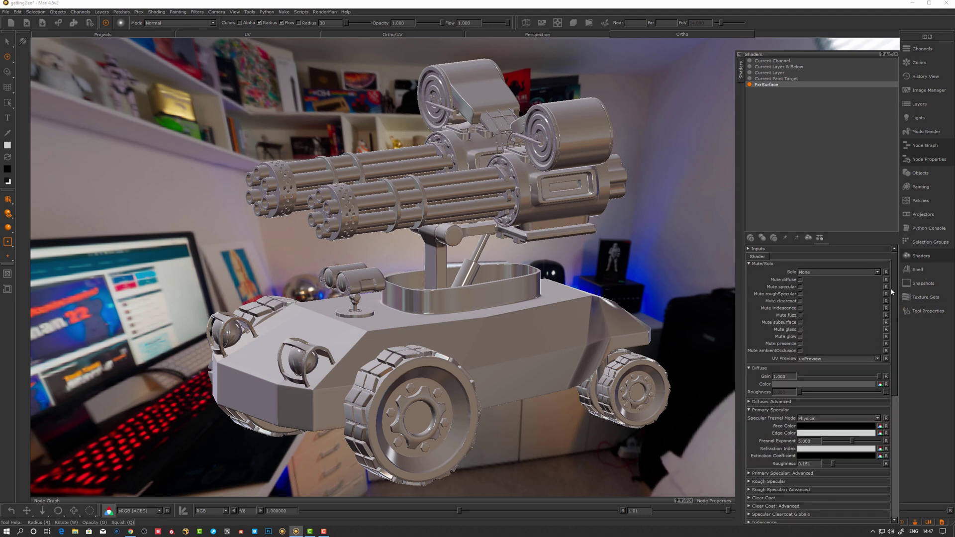
mouse_move(893, 286)
left_mouse_down()
mouse_move(896, 349)
mouse_move(893, 279)
left_mouse_up()
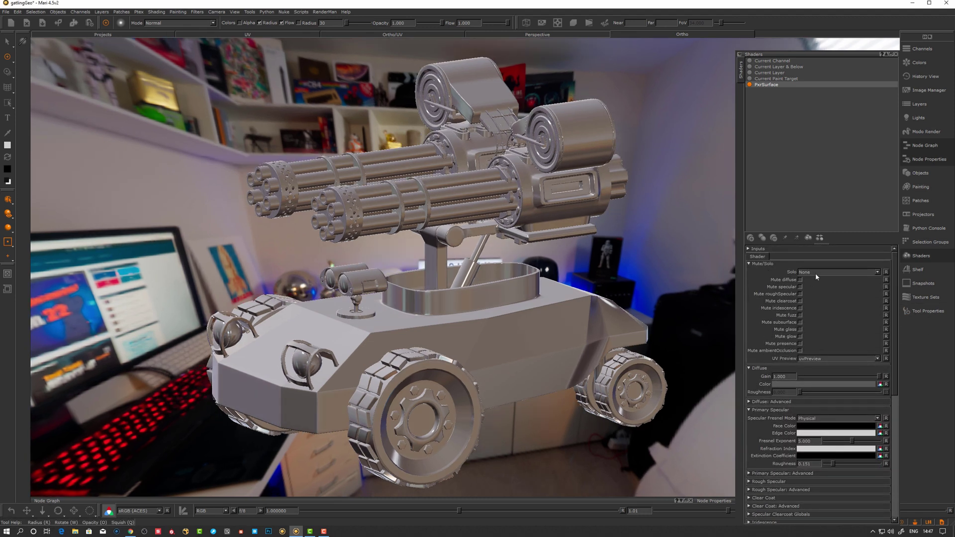
Mute and unmute the PxrSurface specular repeatedly, and likewise the diffuse, to compare the shading on the vehicle
left_click(817, 273)
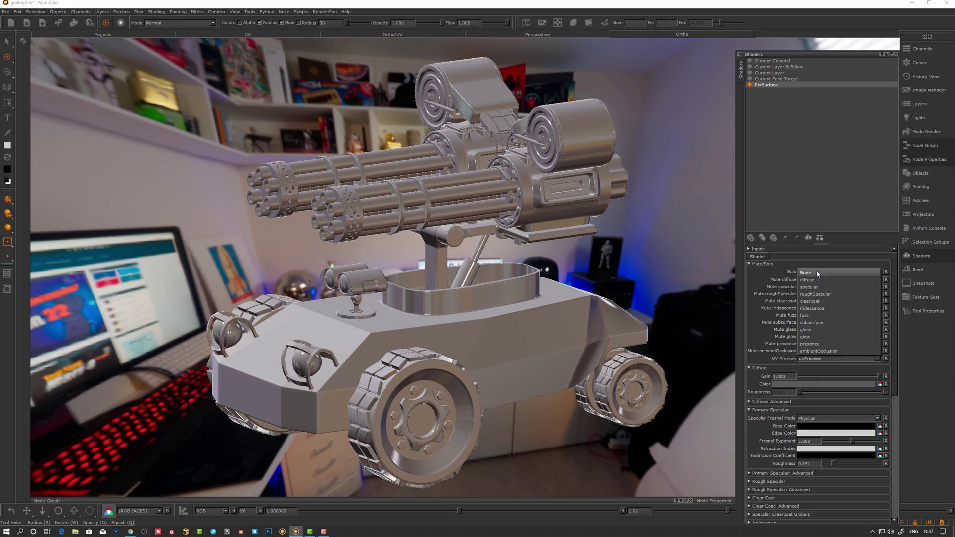
left_click(818, 273)
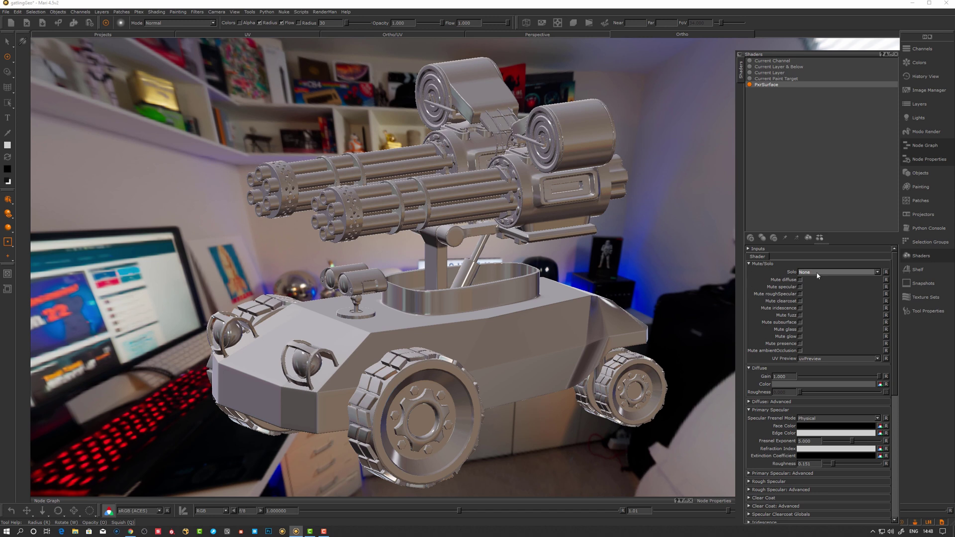
left_click_drag(607, 281, 617, 282, "alt")
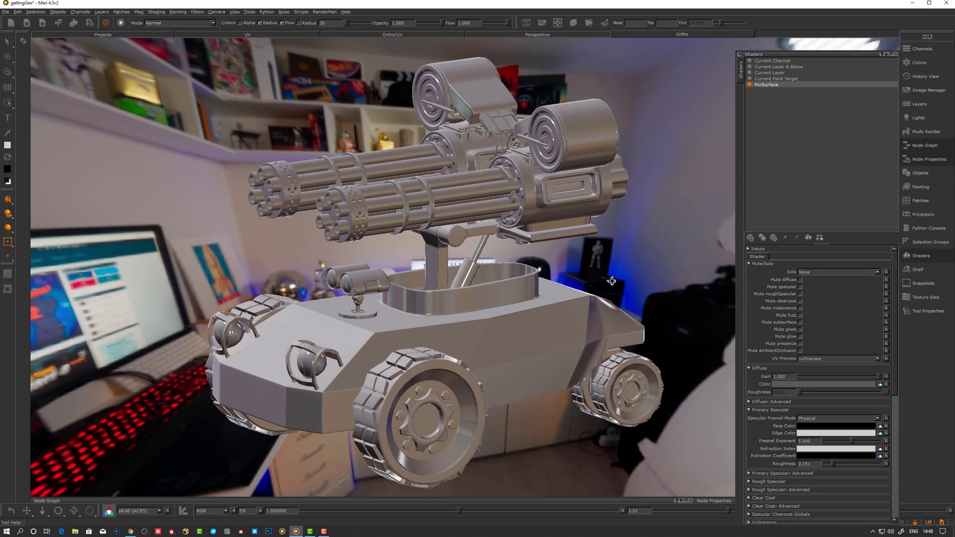
middle_click_drag(672, 298, 717, 299)
left_click(800, 287)
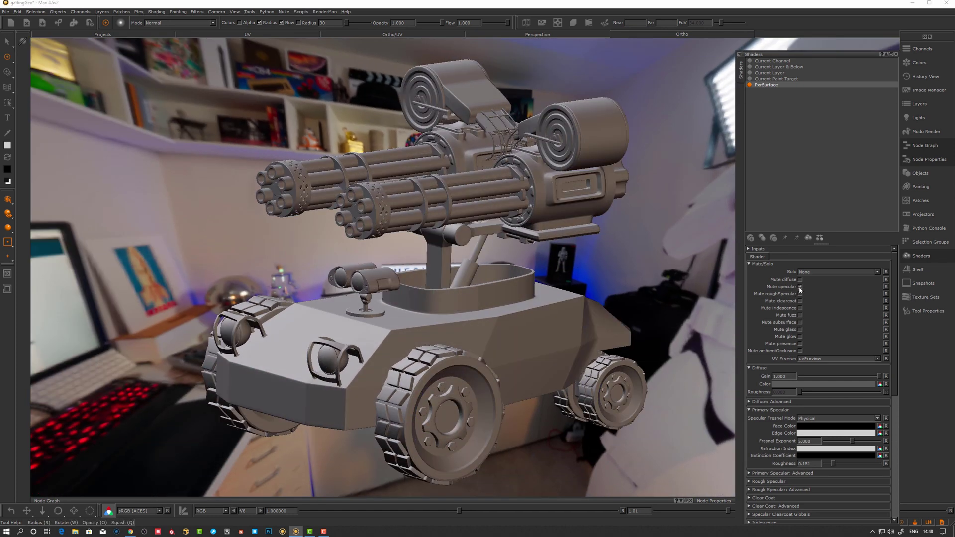
left_click(800, 287)
left_click(801, 288)
left_click(801, 287)
left_click(800, 287)
left_click(800, 287)
left_click(800, 279)
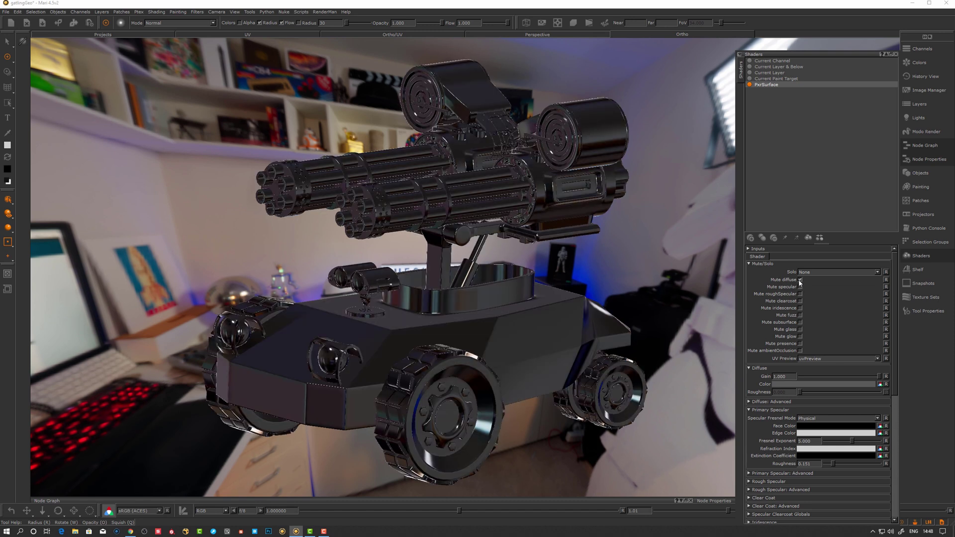
left_click(800, 280)
Solo the specular and roughSpecular components of PxrSurface in turn, and set Solo back to None
left_click(814, 273)
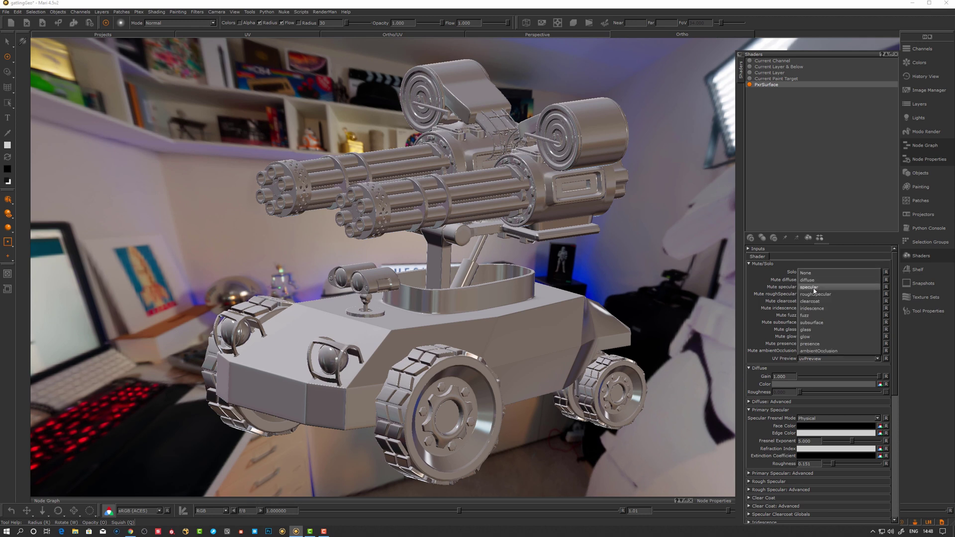
left_click(814, 289)
left_click(816, 273)
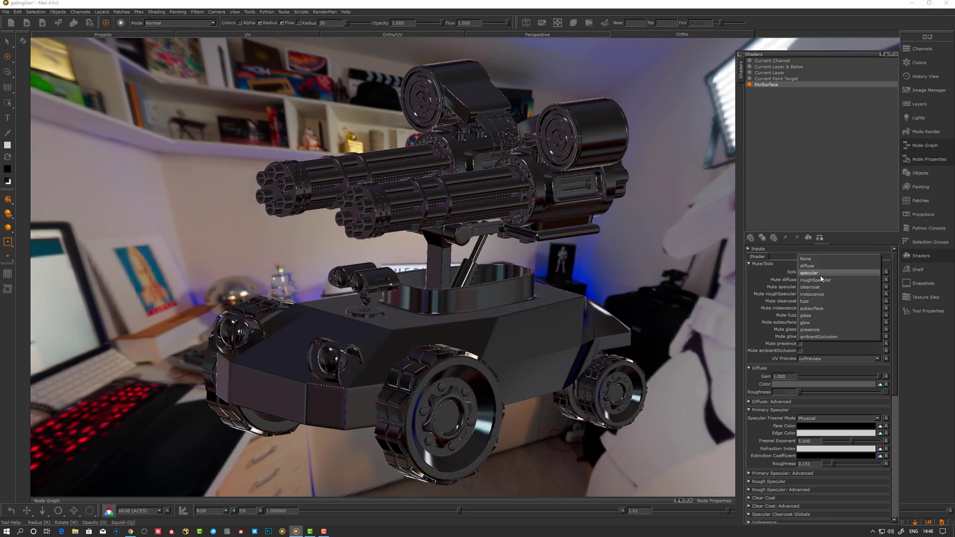
left_click(815, 280)
left_click(814, 273)
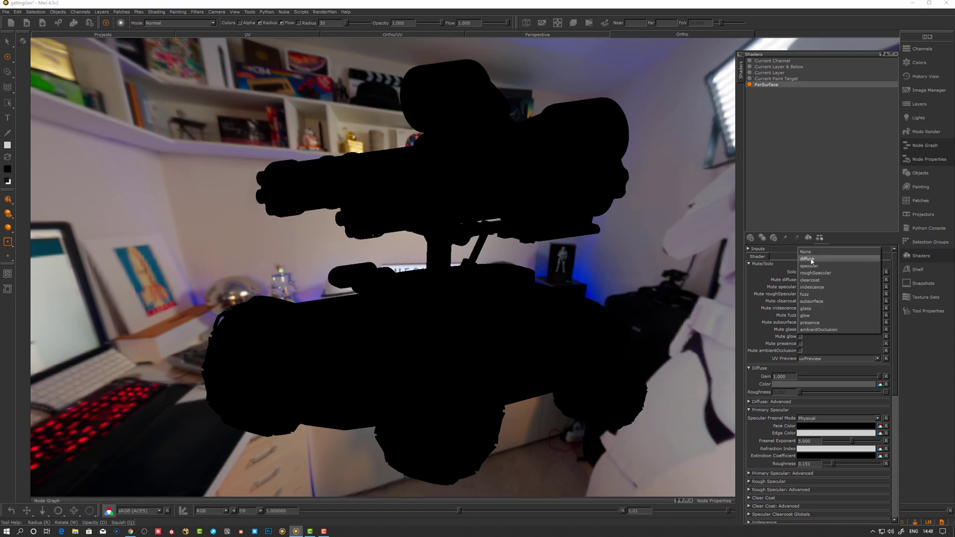
left_click(806, 252)
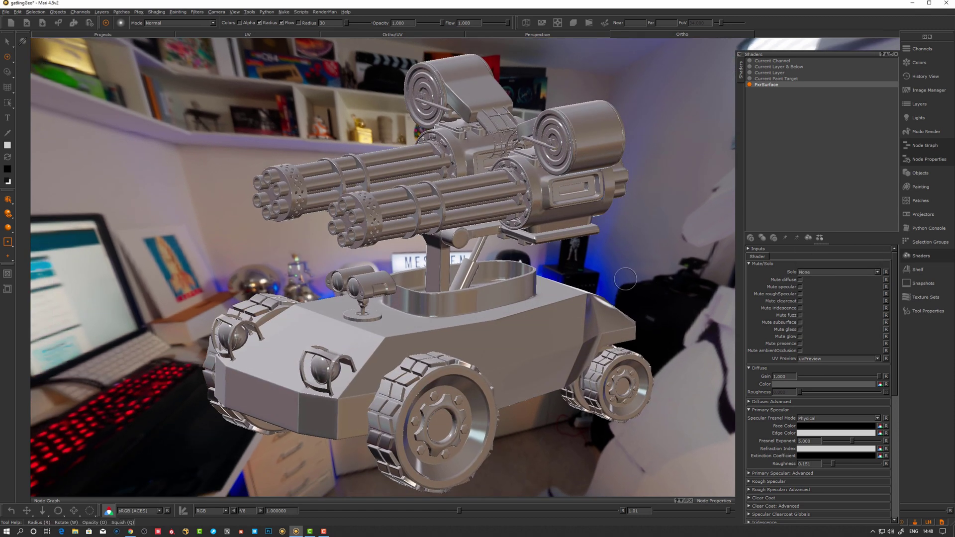
Try the Artistic specular Fresnel mode for the primary specular, and switch back to Physical
left_click_drag(627, 281, 672, 296, "alt")
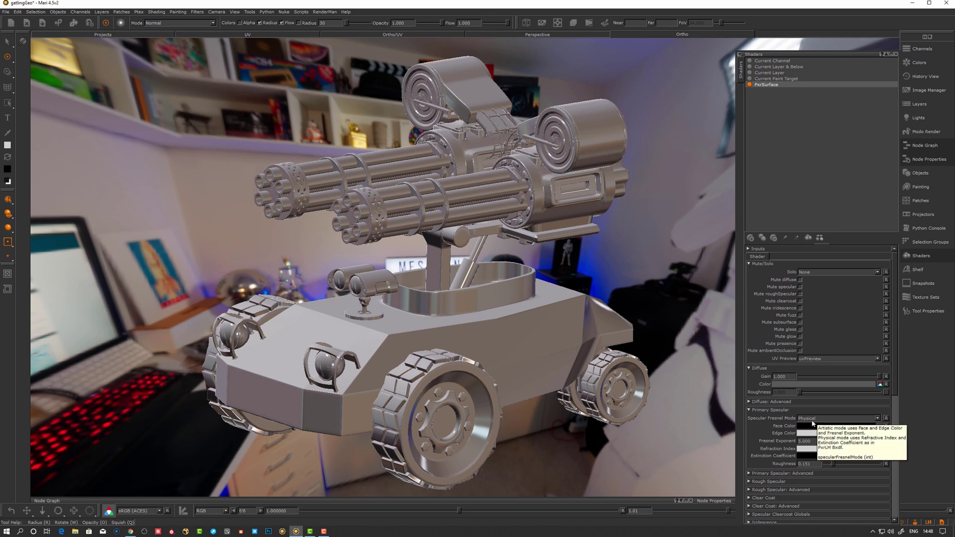
left_click(813, 423)
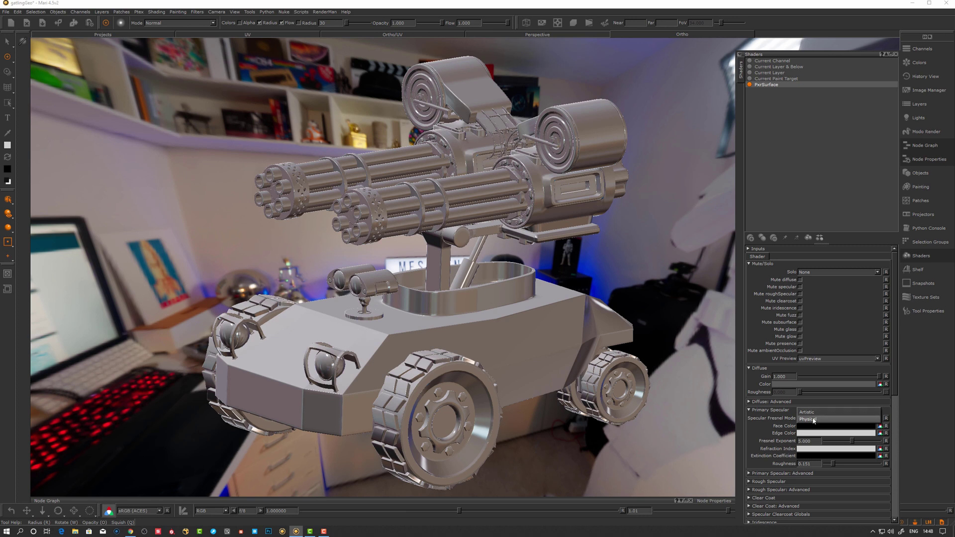
left_click(811, 413)
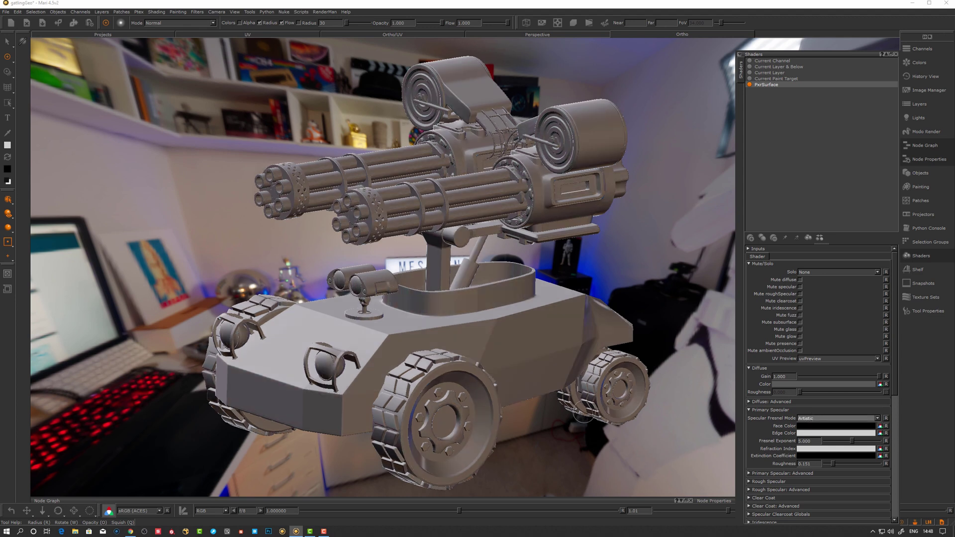
left_click_drag(616, 402, 610, 402, "alt")
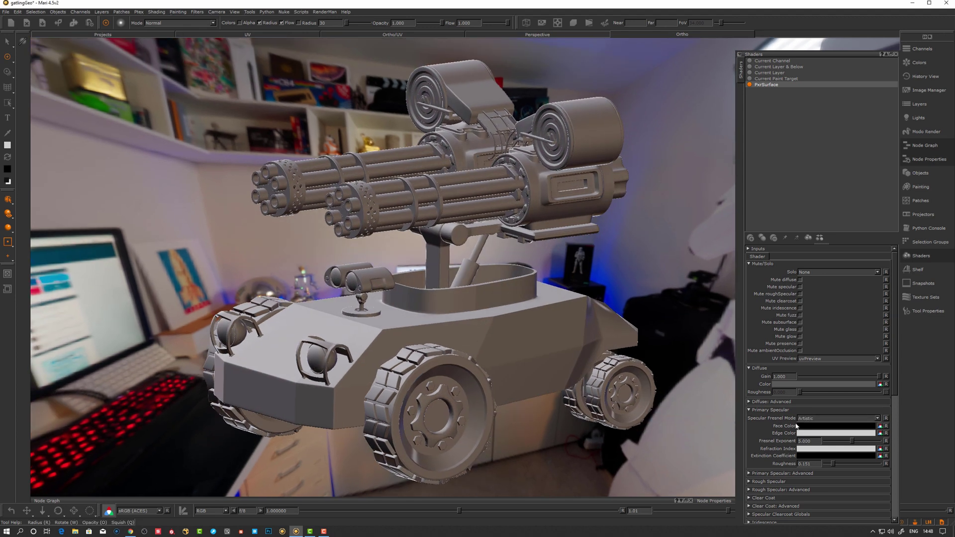
left_click(810, 419)
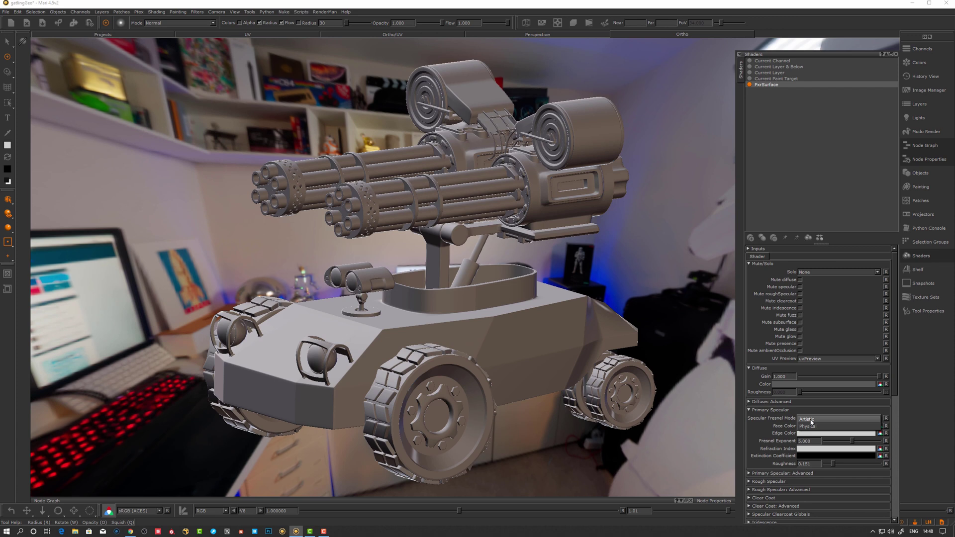
left_click(814, 426)
Set the primary specular Face Color to near white
left_click(814, 427)
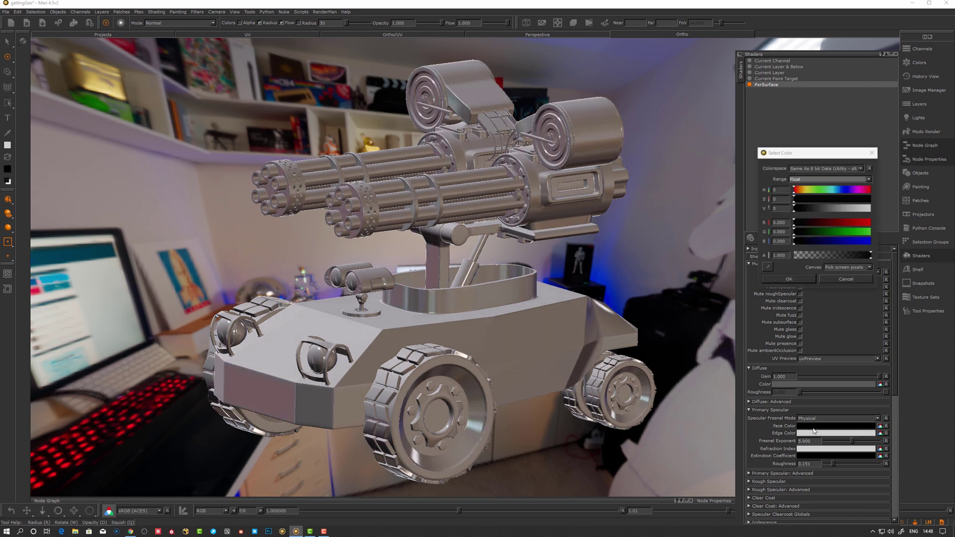
left_click_drag(870, 209, 808, 293)
left_click(789, 279)
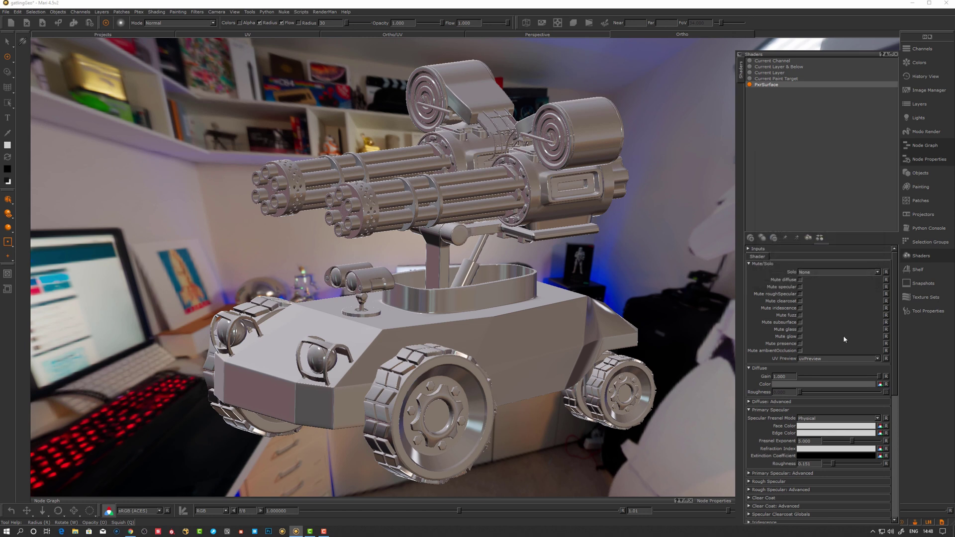
Inspect the color values of the primary specular's Refraction Index and Extinction Coefficient without changing them
left_click(806, 449)
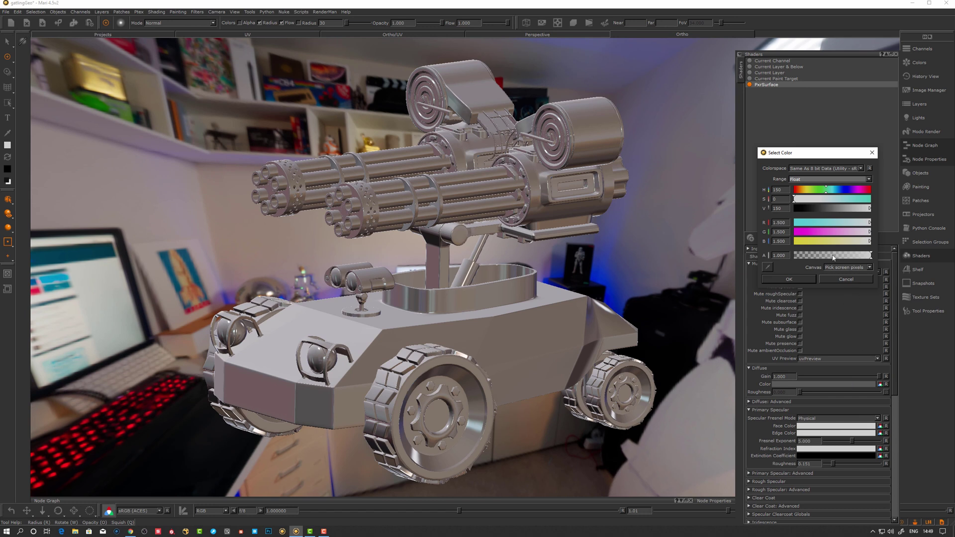
left_click(793, 278)
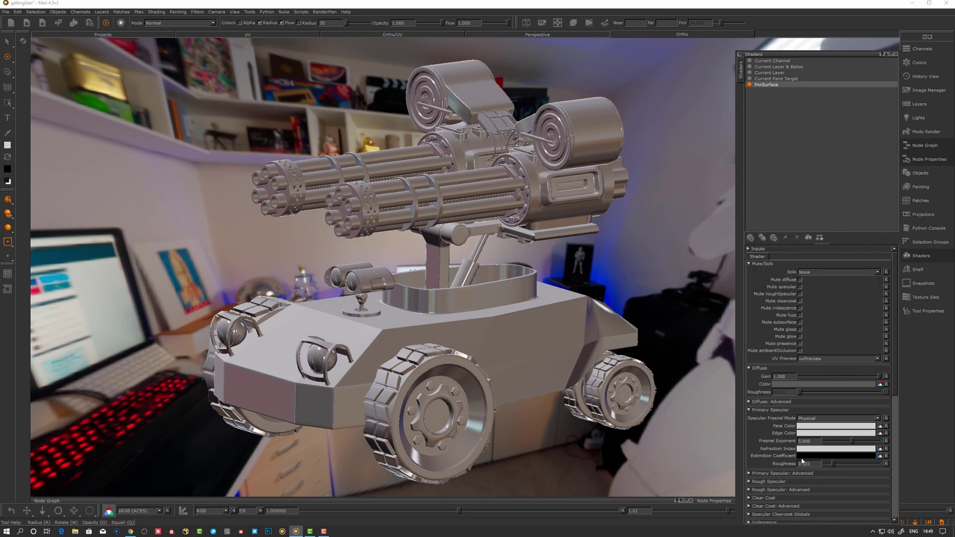
left_click(808, 456)
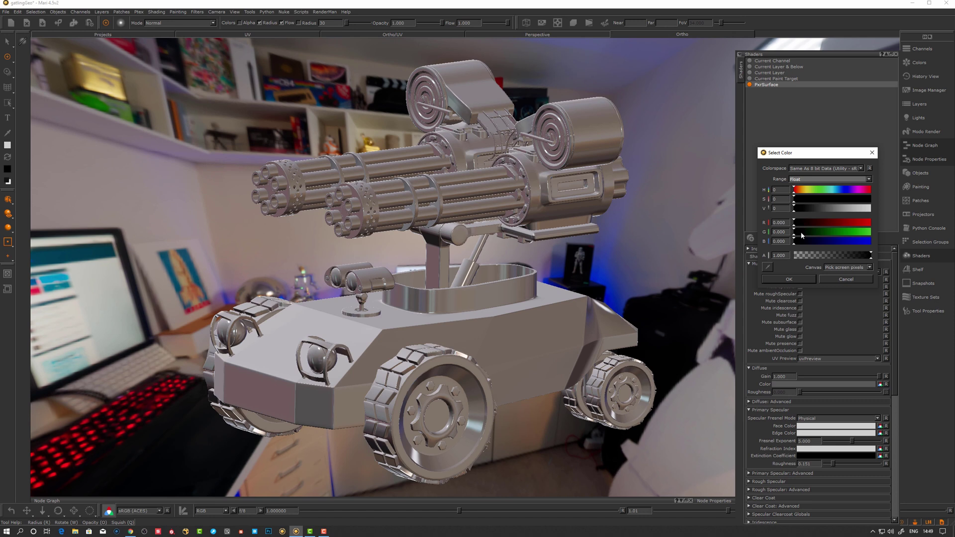
left_click(789, 280)
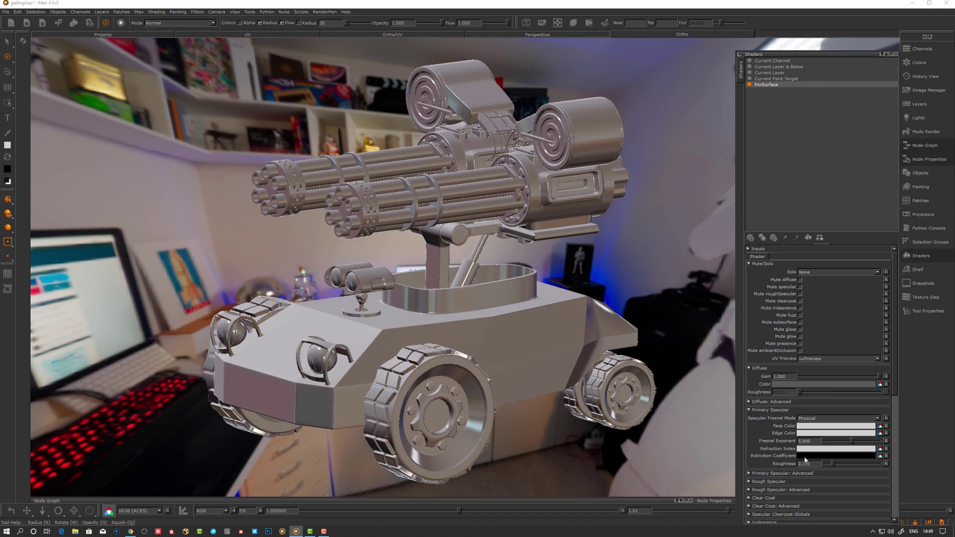
left_click(805, 458)
key("Escape")
scroll(894, 368, "down", 5)
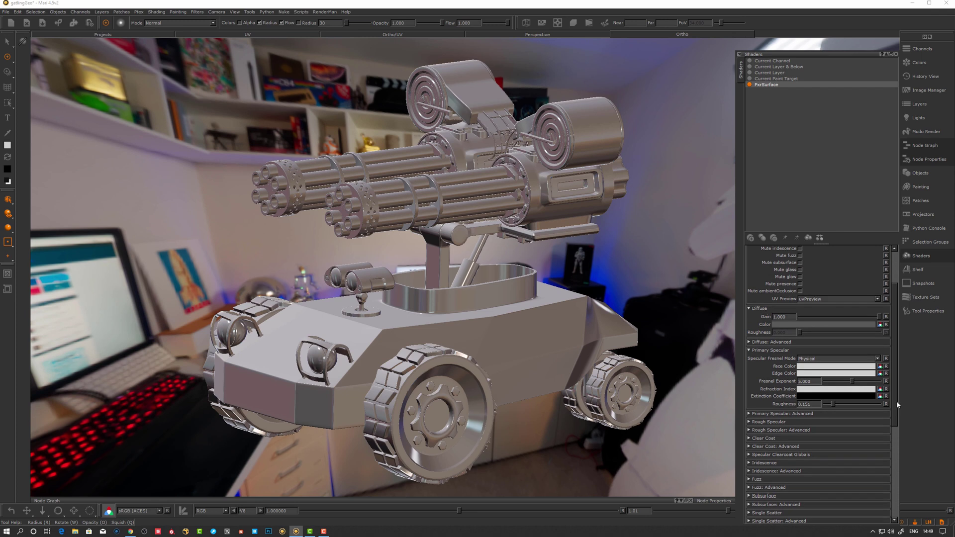
Set the primary specular Roughness to 0.185 and switch its advanced Specular Model to Ggx
scroll(899, 413, "down", 1)
left_click_drag(900, 414, 900, 394)
left_click_drag(550, 415, 546, 418, "alt")
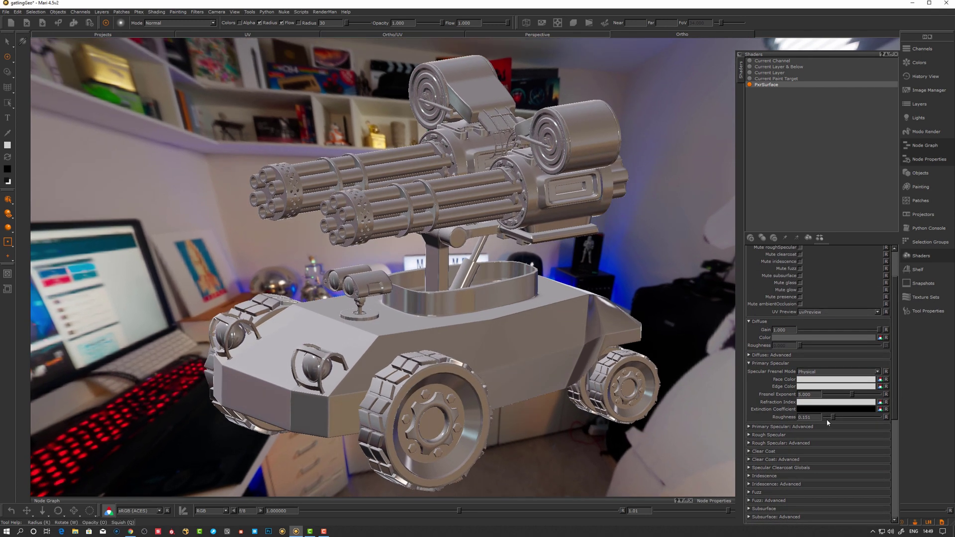
mouse_move(834, 418)
left_mouse_down()
mouse_move(871, 421)
mouse_move(837, 422)
left_mouse_up()
left_click(750, 427)
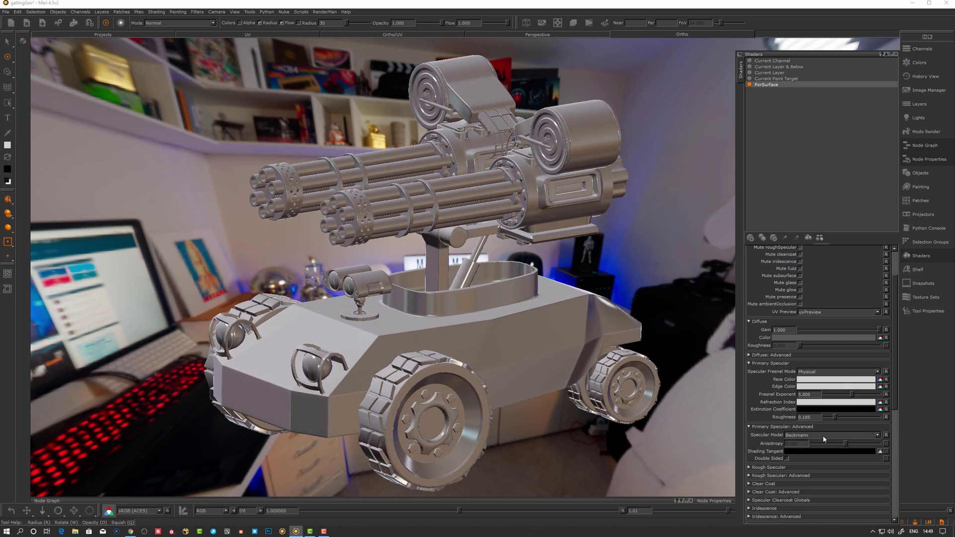
left_click(810, 435)
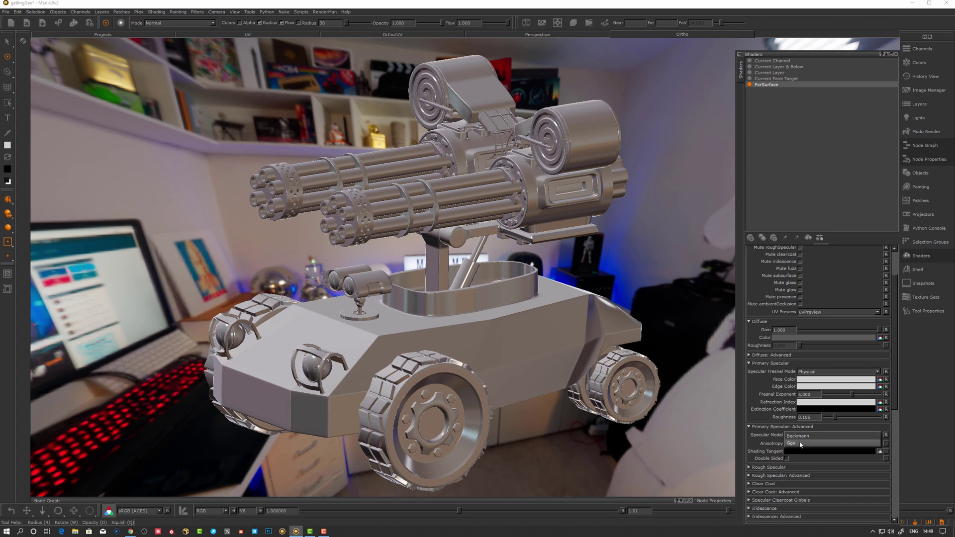
left_click(796, 444)
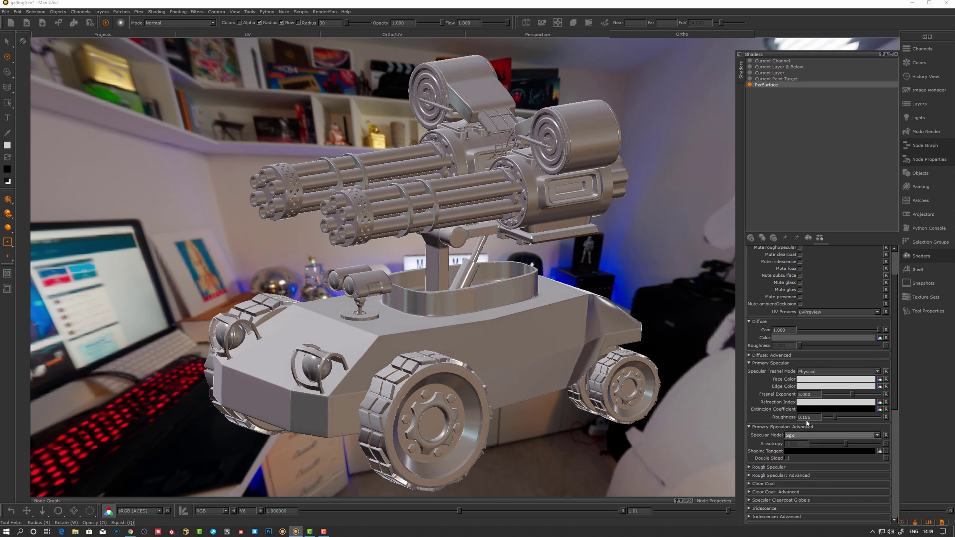
Set the primary specular Roughness to 0.500 and compare the Beckmann and Ggx specular models, ending on Ggx
left_click_drag(833, 419, 852, 420)
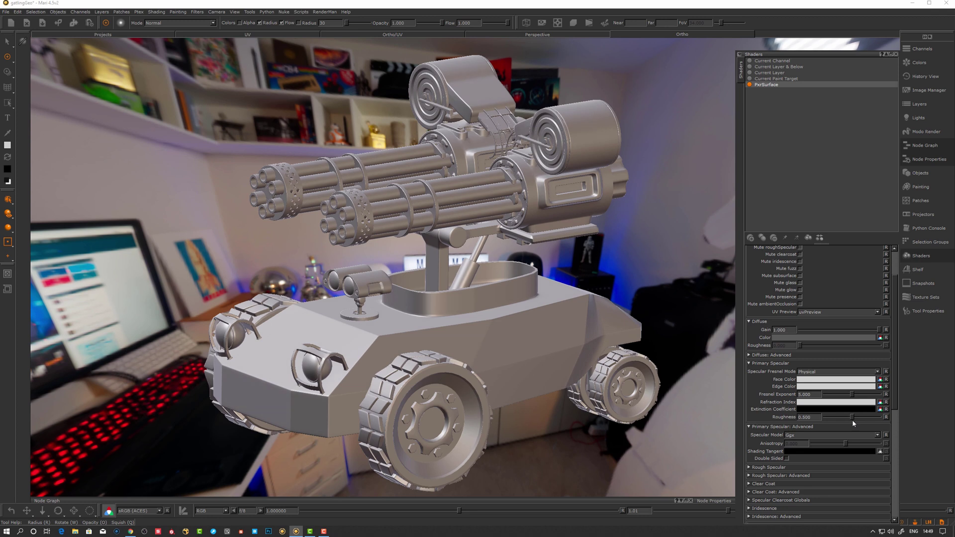
left_click(813, 434)
left_click(811, 430)
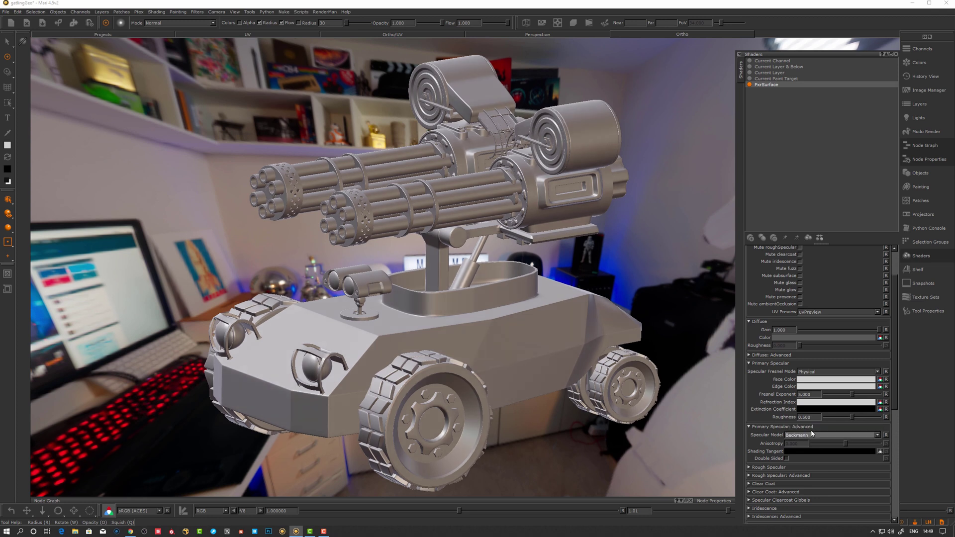
left_click(805, 435)
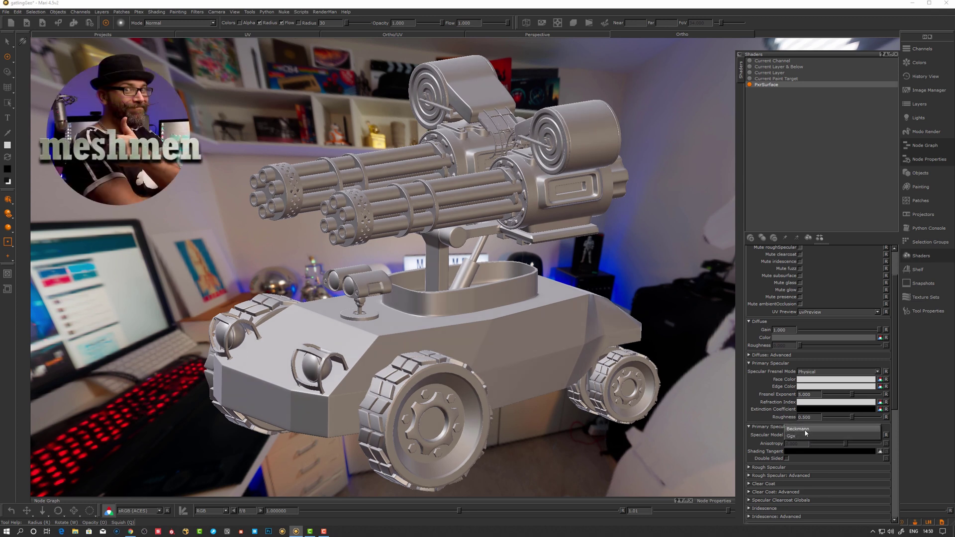
left_click(805, 430)
left_click(805, 436)
left_click(801, 442)
left_click(804, 436)
left_click(806, 437)
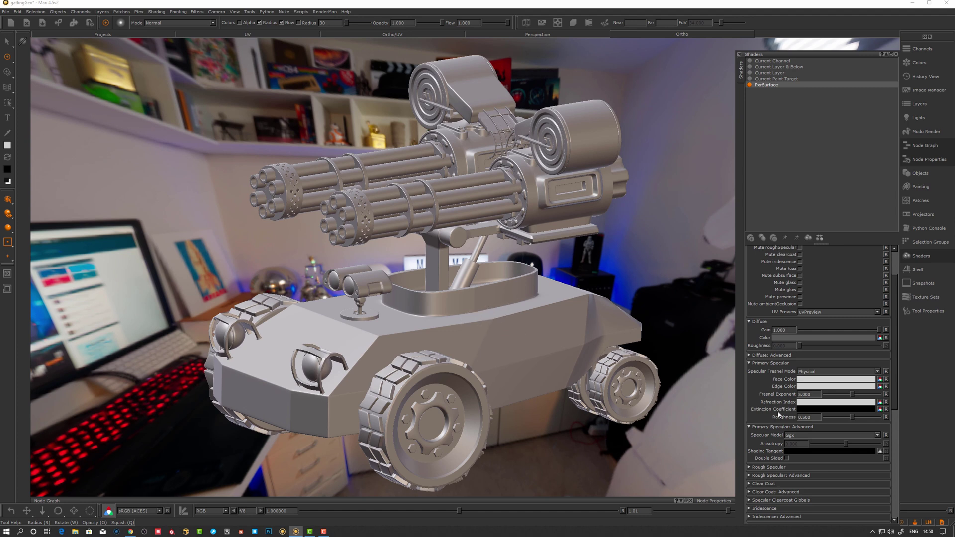
Set the Rough Specular to Physical Fresnel mode with a near white Edge Color and a Roughness of 0.795
scroll(894, 398, "down", 1)
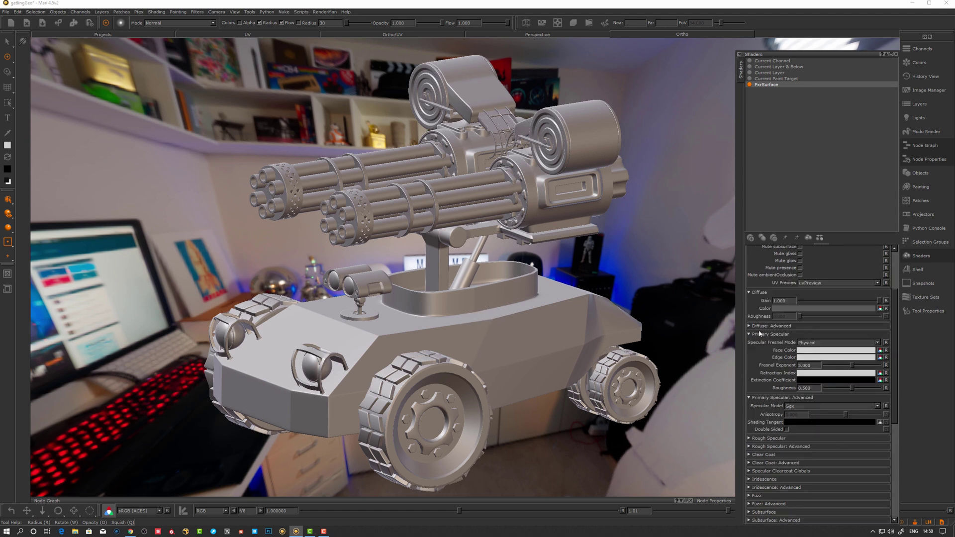
left_click(756, 334)
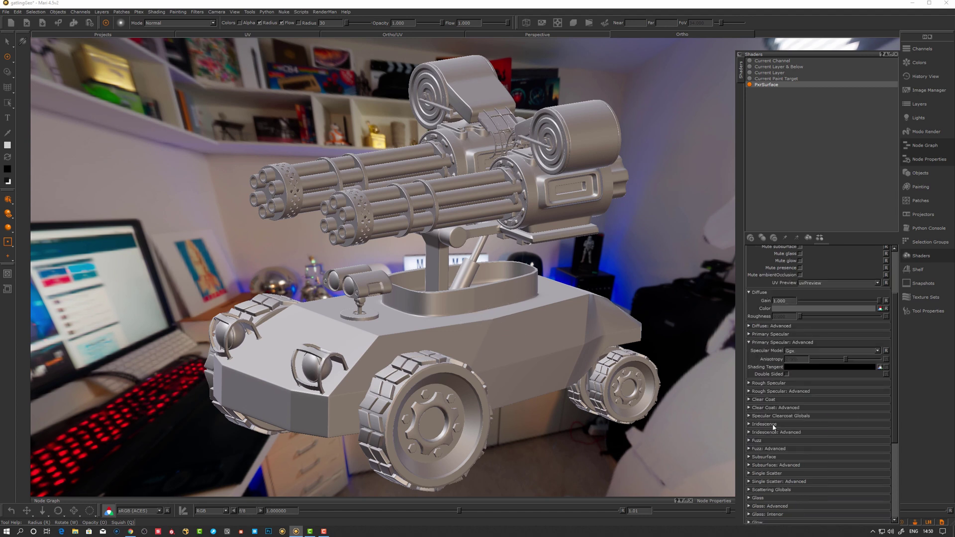
left_click(750, 383)
left_click(816, 392)
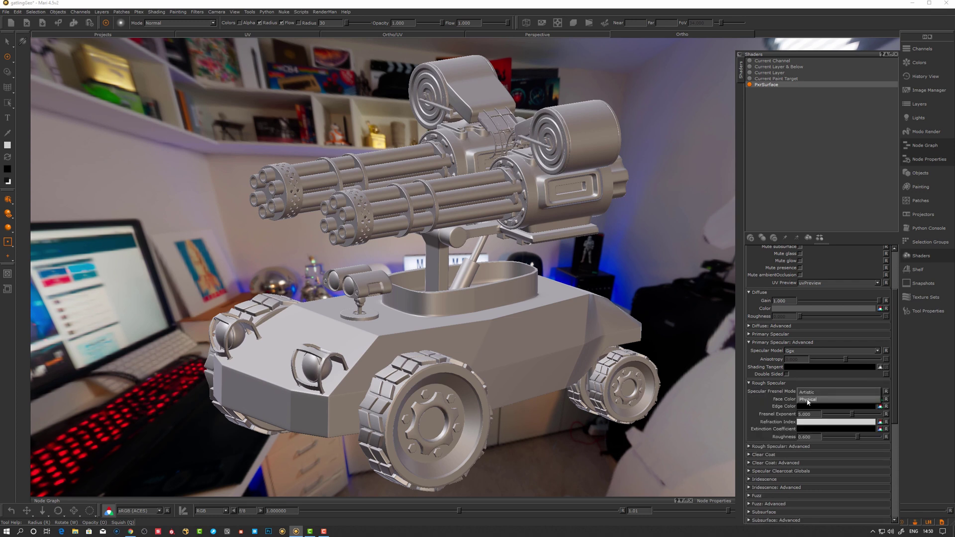
left_click(807, 400)
left_click(805, 407)
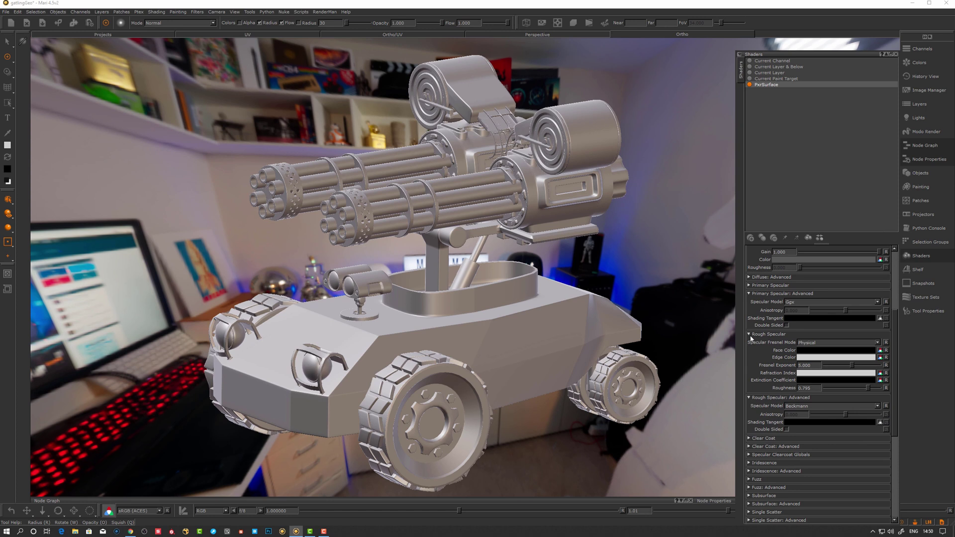
left_click(751, 337)
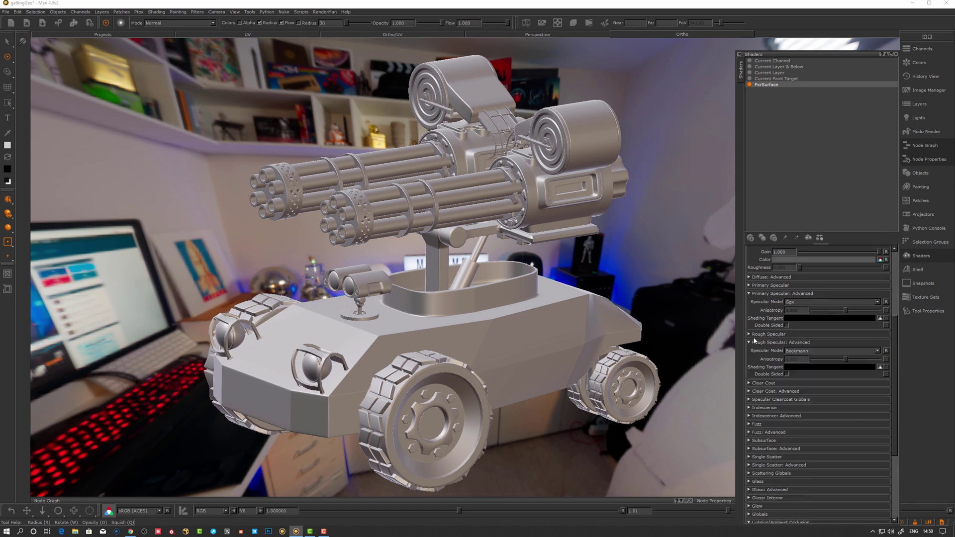
left_click(749, 294)
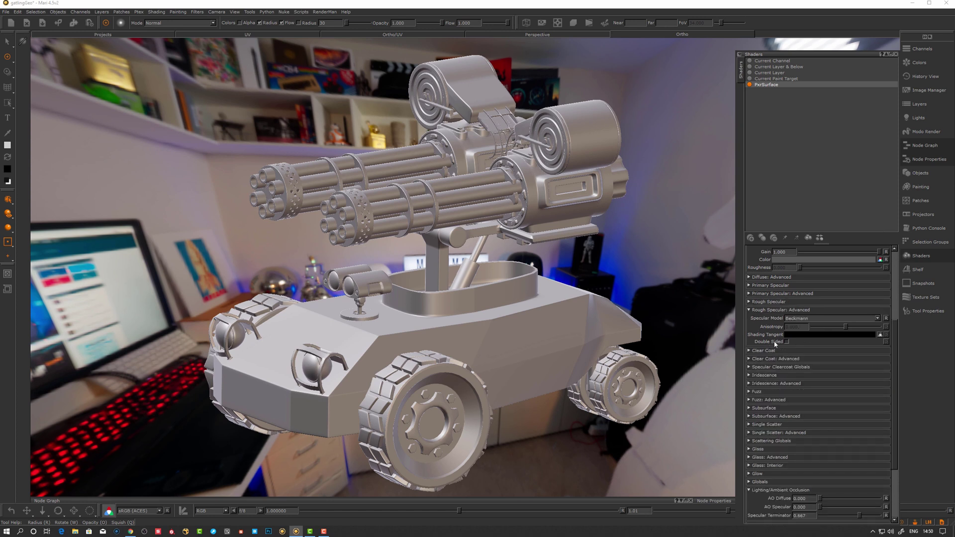
Set the Clear Coat to Physical Fresnel mode and its Edge Color to white with RGB values of 1.000
left_click(749, 351)
scroll(789, 307, "up", 5)
left_click(749, 383)
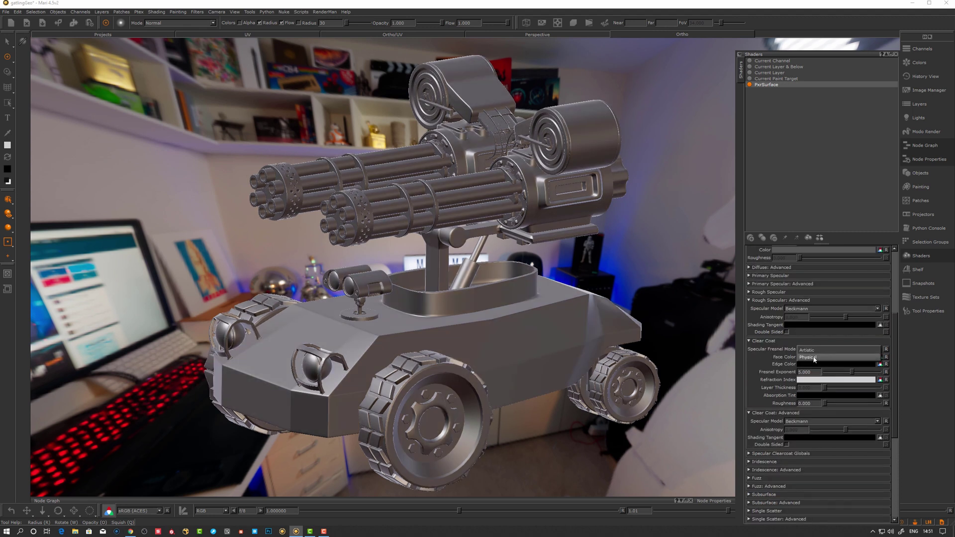
left_click(812, 361)
left_click(807, 366)
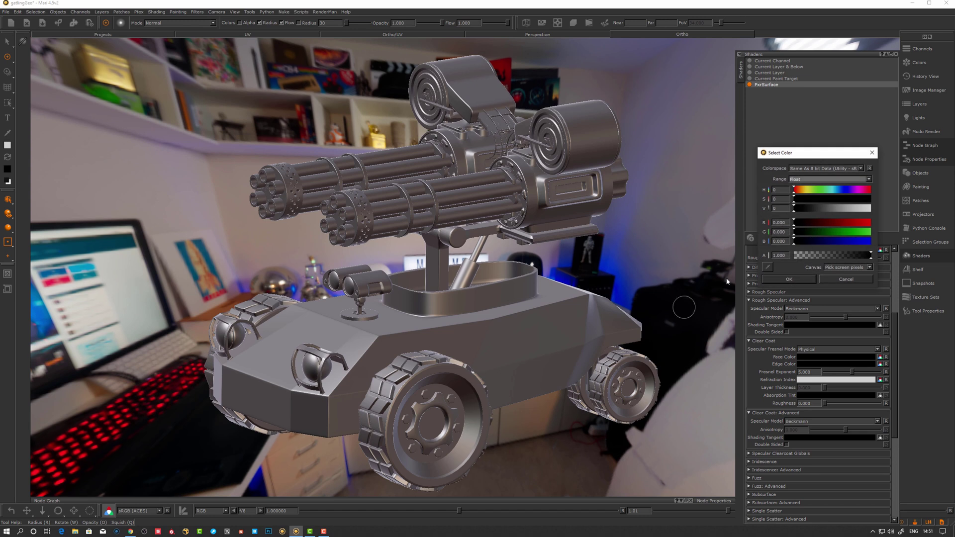
left_click_drag(799, 211, 873, 213)
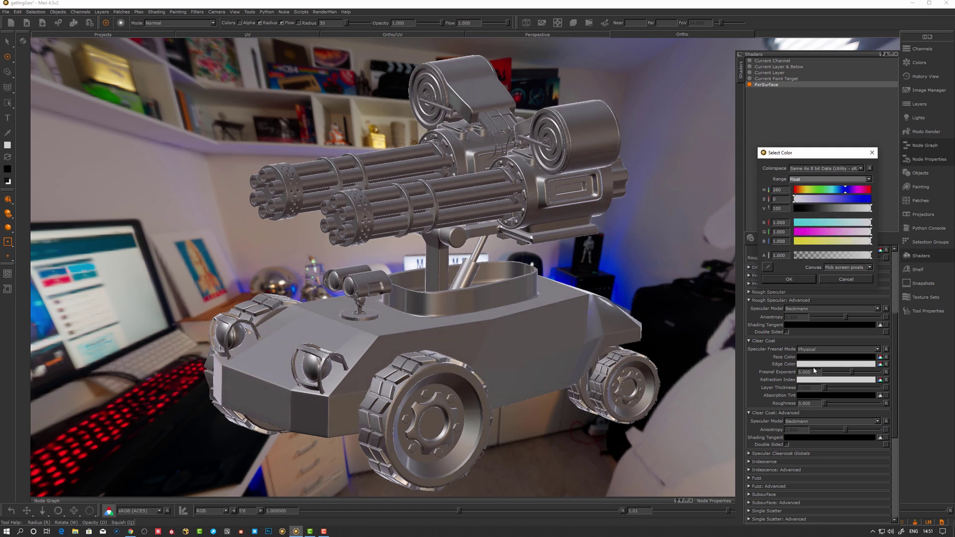
left_click(789, 279)
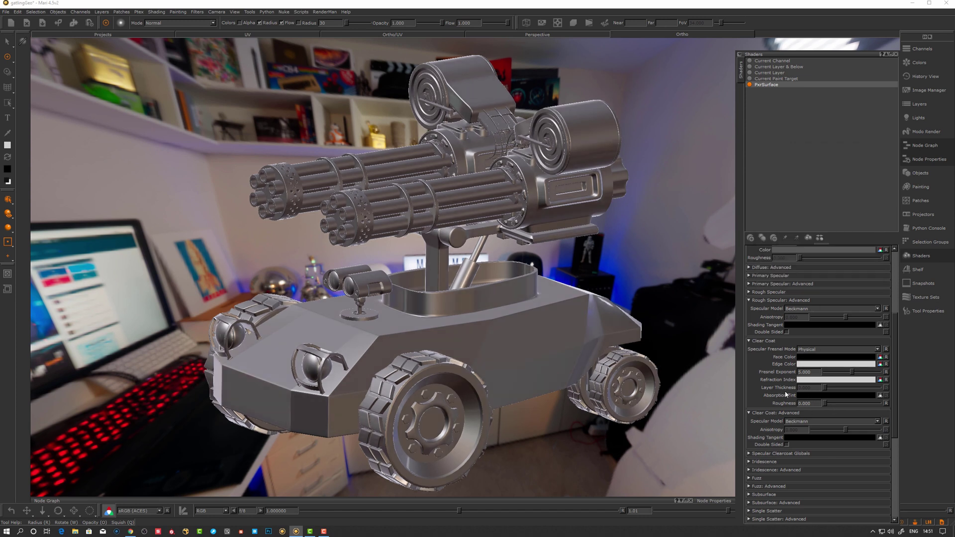
Inspect the clear coat on the vehicle and check its advanced Specular Model options, keeping Beckmann
left_click_drag(897, 371, 896, 381)
left_click_drag(565, 402, 586, 406, "alt")
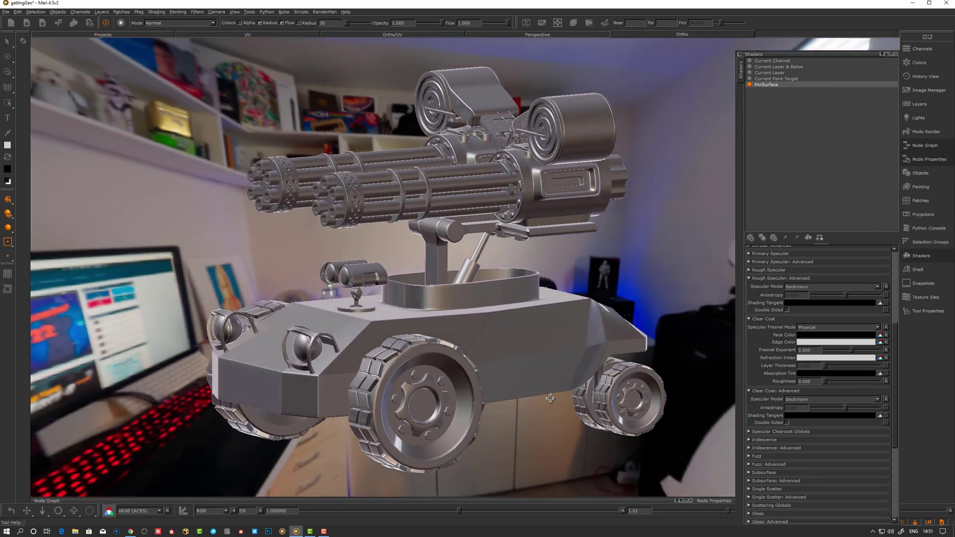
left_click(807, 401)
left_click(807, 400)
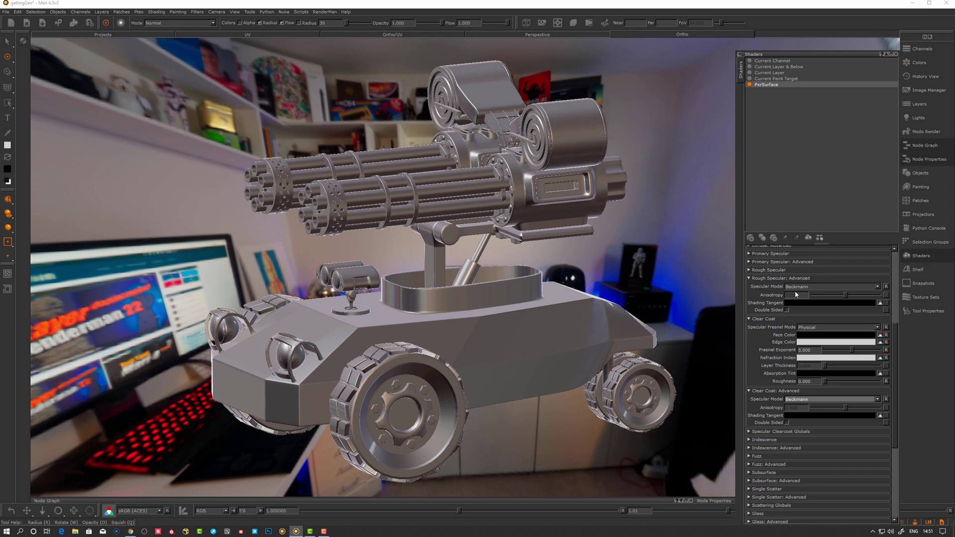
Try the Iridescence with a Face gain of 0.627, return Face gain to 0.000 and set Edge gain to 0.192
mouse_move(896, 332)
left_mouse_down()
mouse_move(893, 314)
mouse_move(893, 334)
left_mouse_up()
left_click(805, 430)
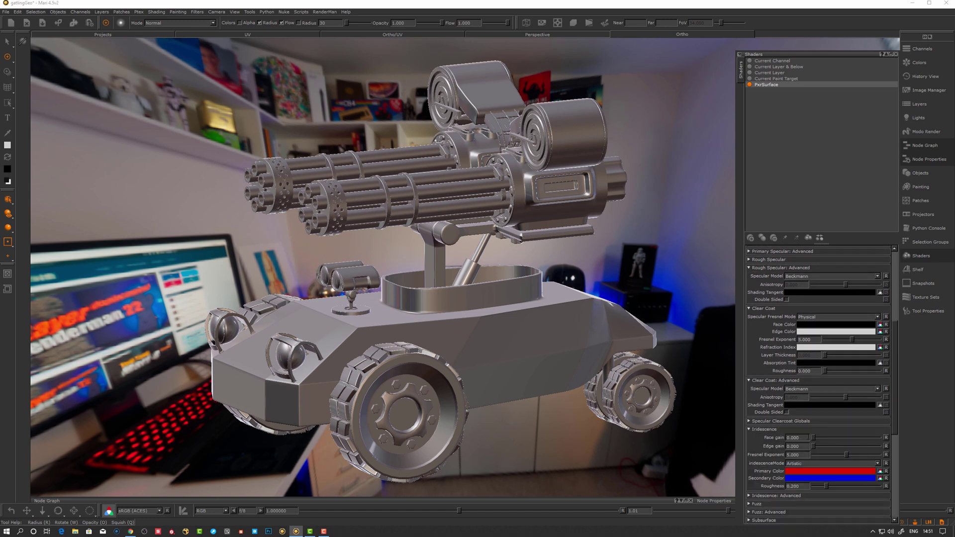
left_click_drag(813, 438, 856, 438)
left_click_drag(647, 358, 543, 388, "alt")
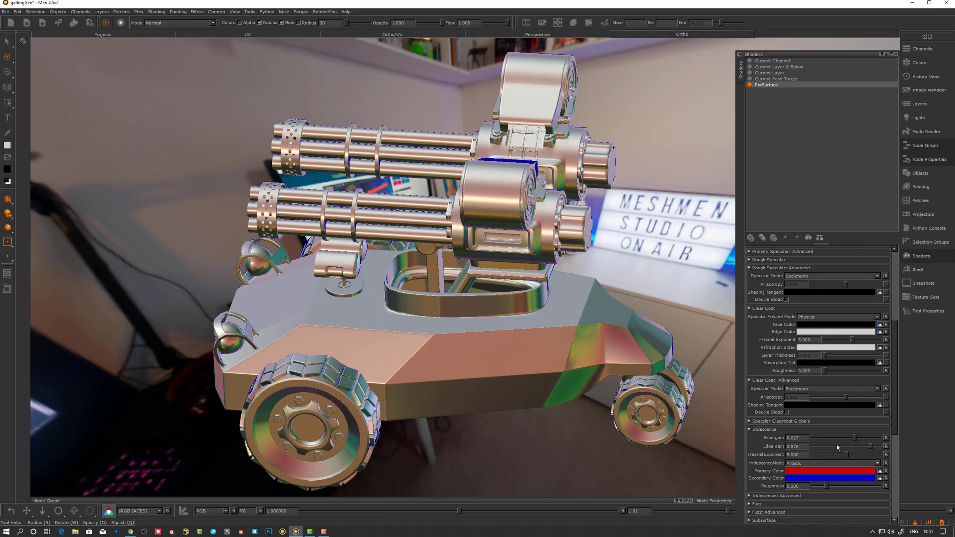
left_click_drag(856, 438, 811, 441)
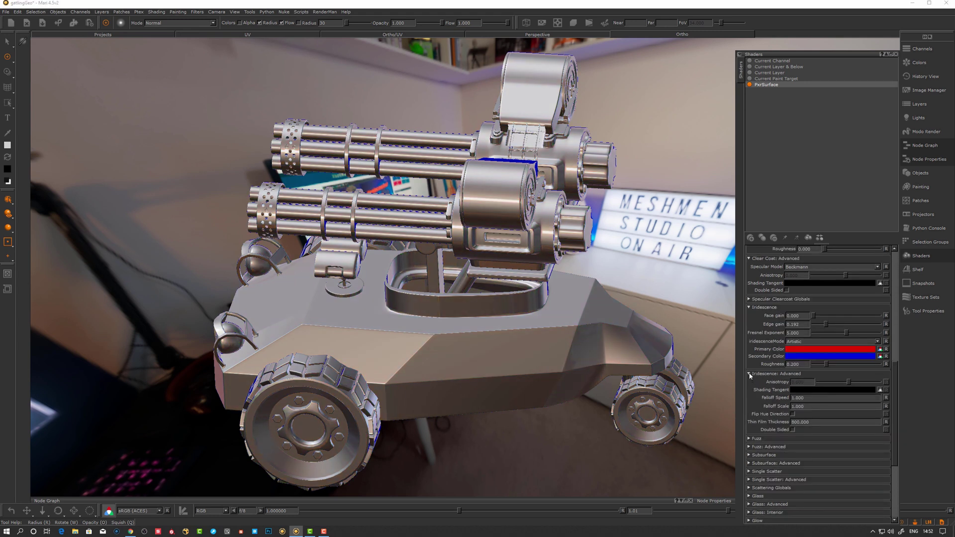
Show the advanced iridescence settings, switch the Iridescence Mode to Physical and set Face gain to 1.000
left_click(749, 374)
left_click(749, 373)
left_click(811, 342)
left_click(807, 348)
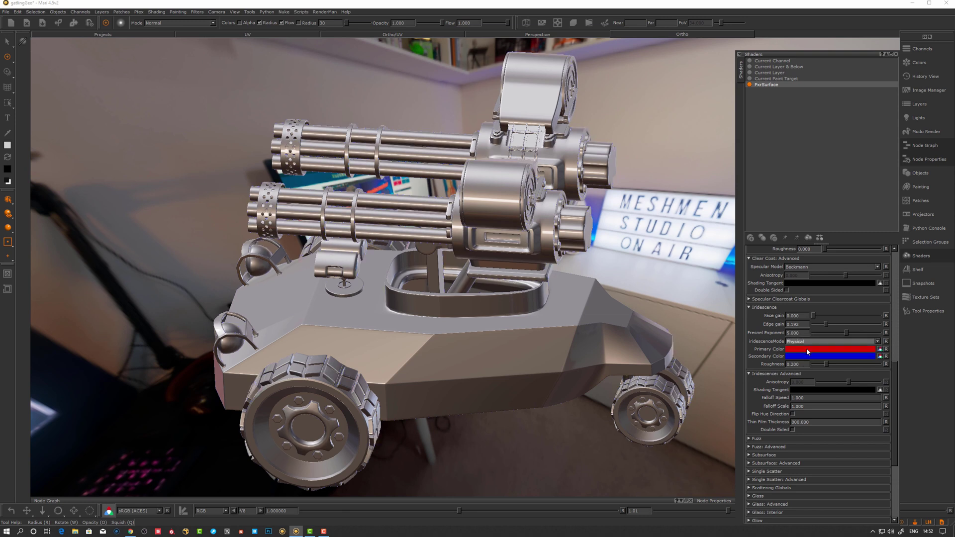
left_click_drag(591, 352, 562, 365, "alt")
middle_click_drag(561, 364, 549, 366)
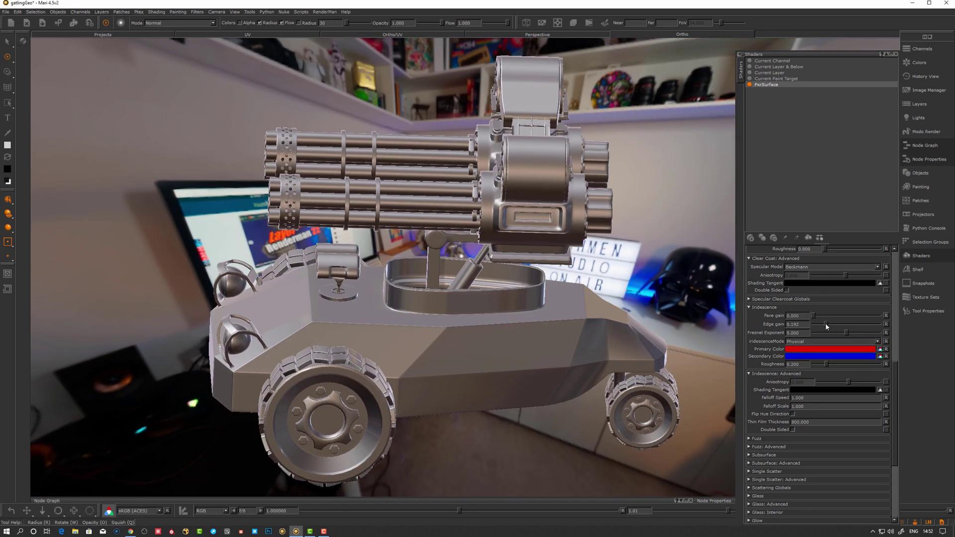
left_click_drag(813, 318, 880, 316)
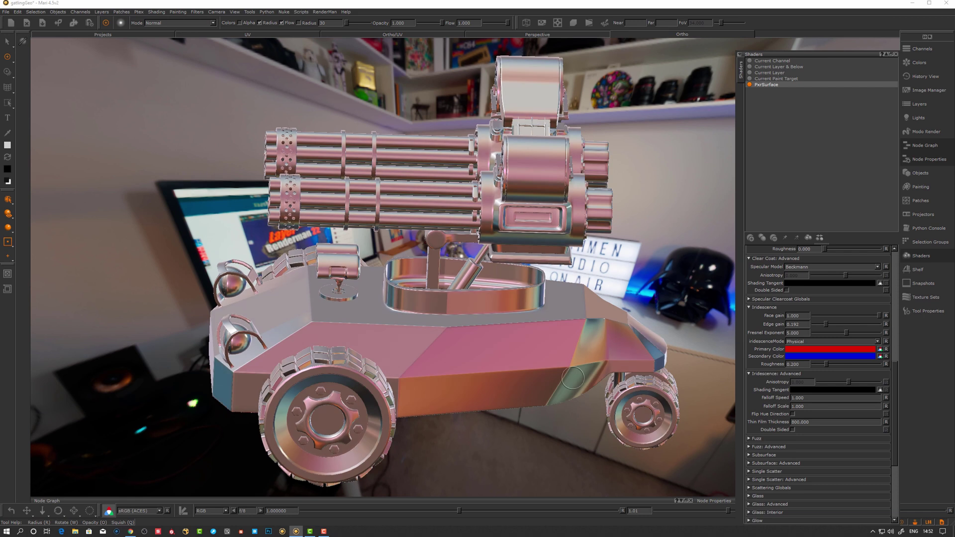
middle_click_drag(592, 374, 611, 393)
Set the iridescence Thin Film Thickness to 2000 and bring the Face gain back to zero
left_click_drag(814, 423, 760, 423)
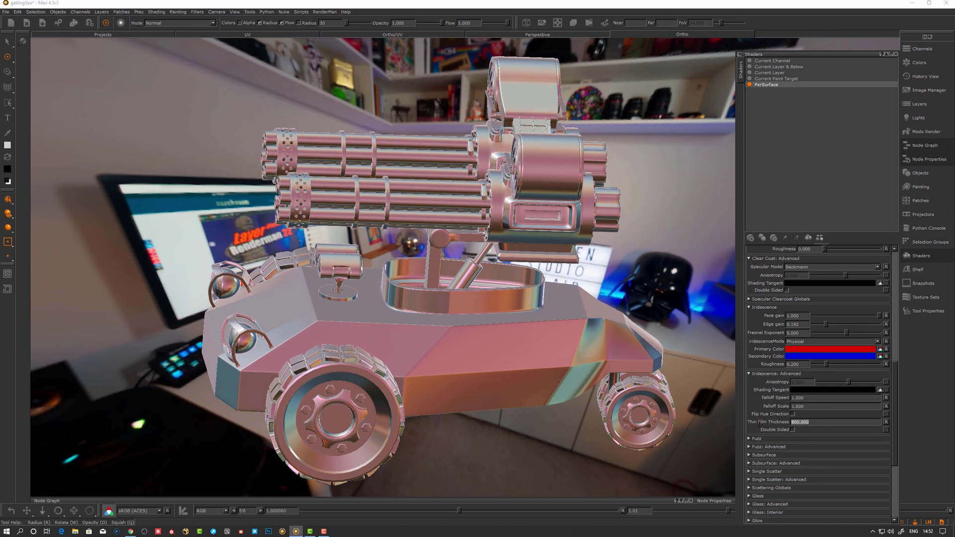
type("1200")
key("Return")
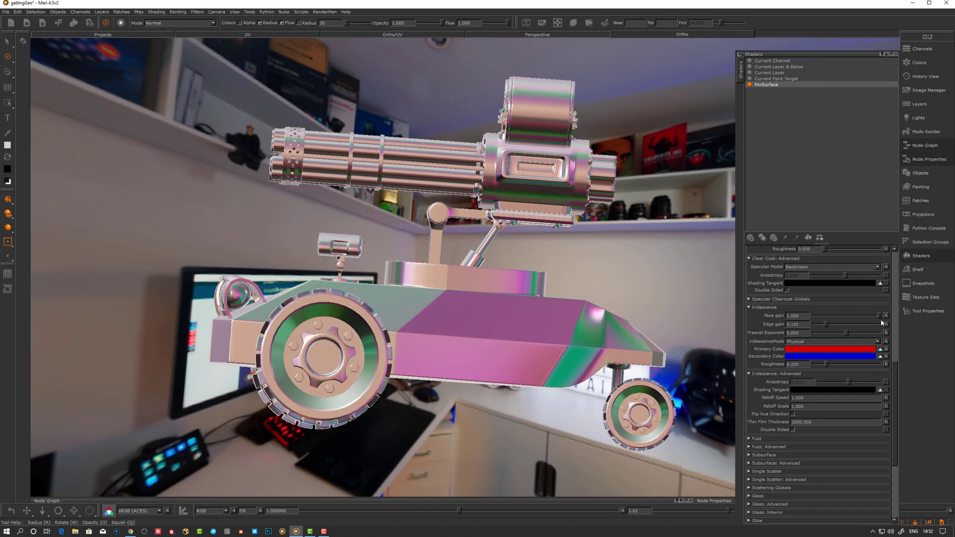
left_click_drag(879, 316, 796, 313)
left_click(750, 307)
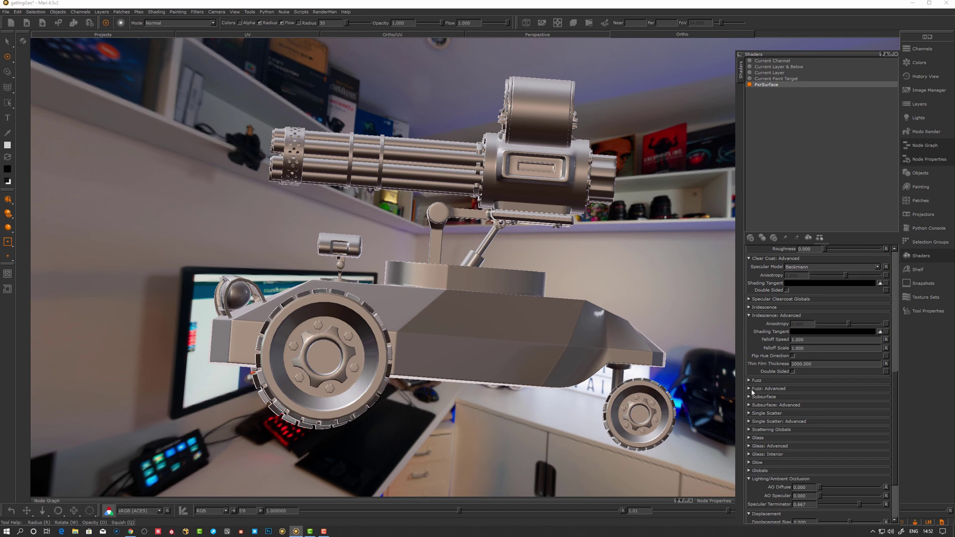
Try different Fuzz gains, ending with Gain at 1.000 and Cone Angle at about 16.7
left_click(749, 380)
left_click_drag(801, 389, 874, 388)
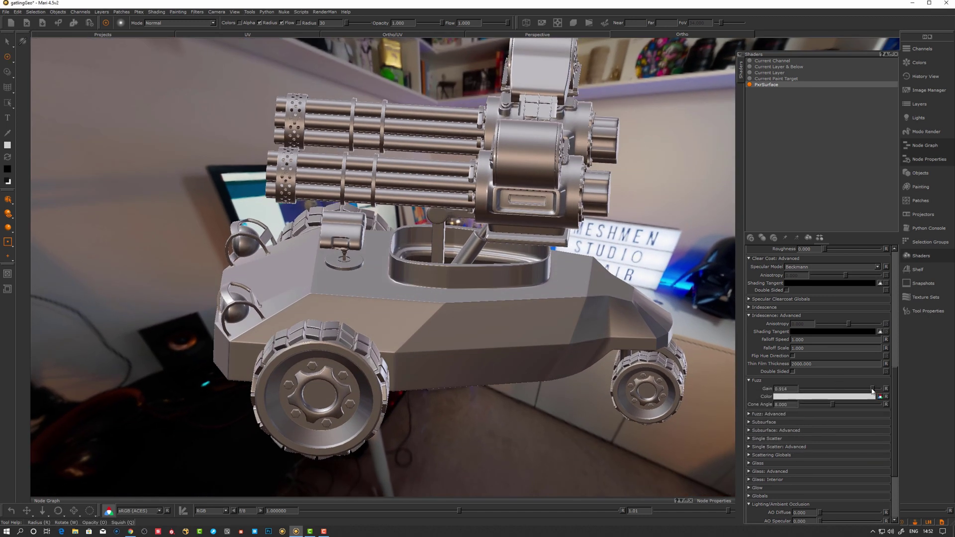
left_click_drag(872, 392, 765, 398)
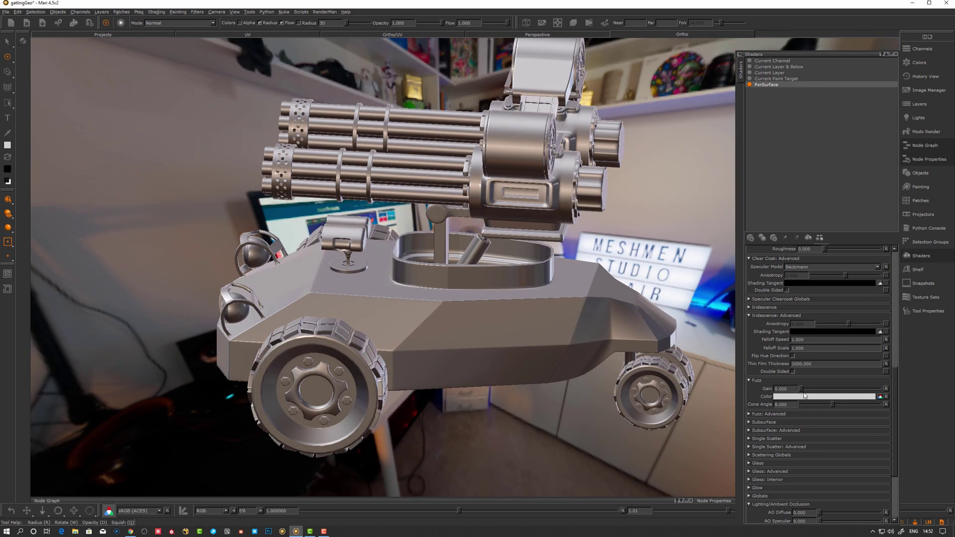
mouse_move(805, 395)
left_mouse_down()
mouse_move(879, 392)
mouse_move(859, 405)
mouse_move(827, 405)
mouse_move(909, 417)
mouse_move(855, 405)
mouse_move(881, 416)
mouse_move(874, 419)
left_mouse_up()
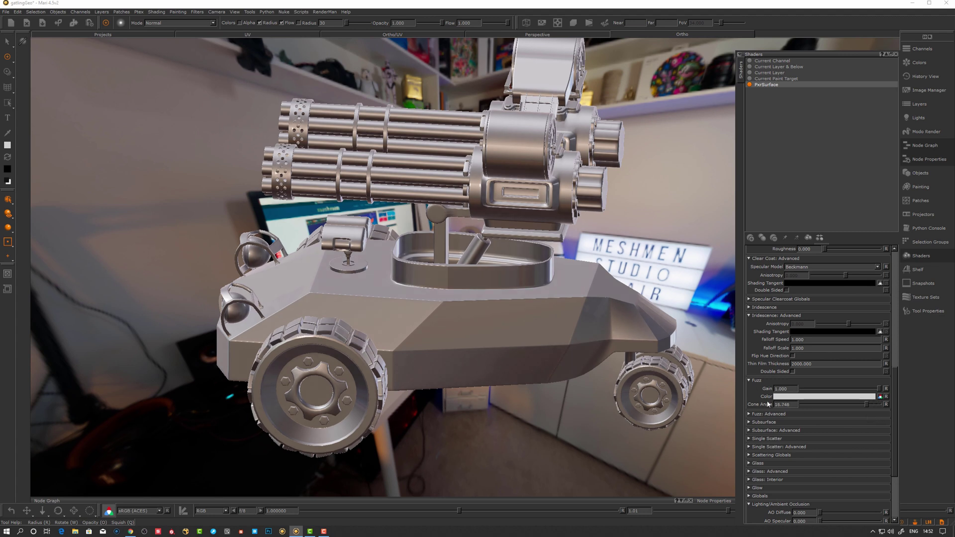
left_click(749, 381)
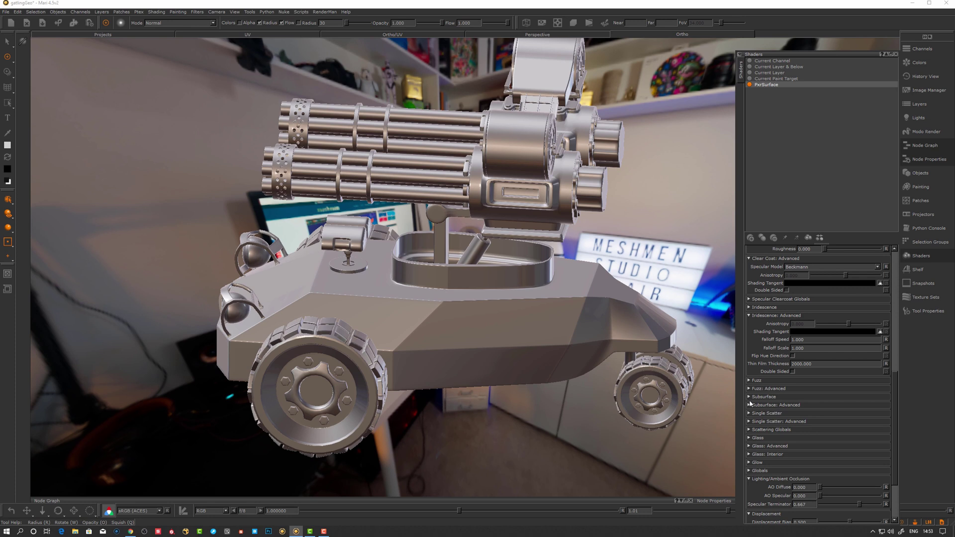
Try the Subsurface Gain, lowering it to 0.095, and bring up the Single Scatter settings
left_click(749, 397)
left_click_drag(832, 414, 897, 410)
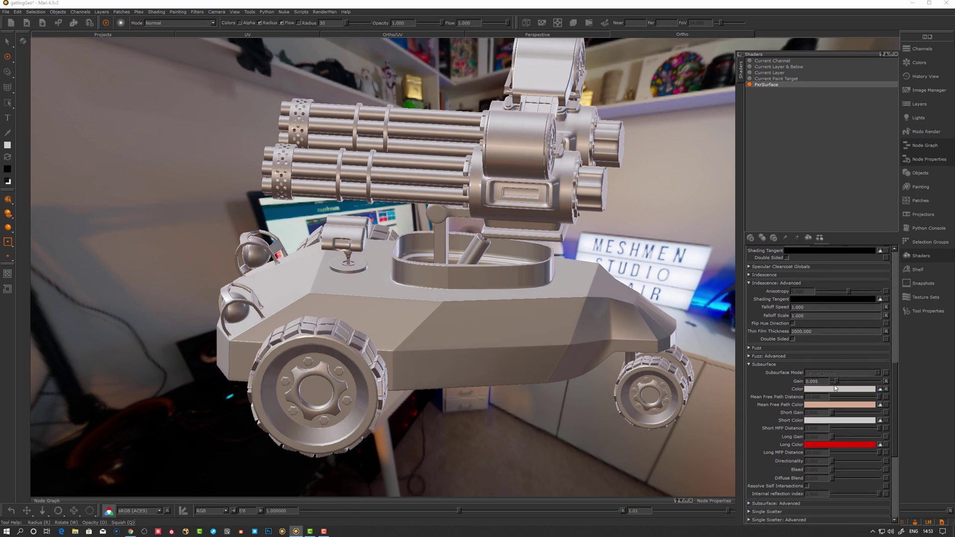
left_click_drag(895, 395, 896, 405)
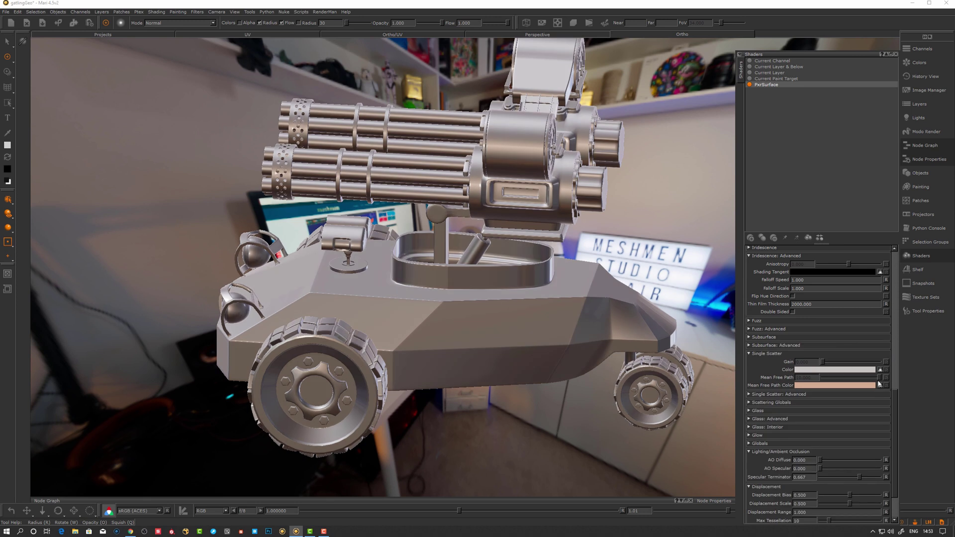
Collapse the Single Scatter settings, expand Glass and raise its Refraction Gain and Reflection Gain to 1.000
left_click(767, 354)
left_click(759, 379)
mouse_move(808, 387)
left_mouse_down()
mouse_move(913, 399)
mouse_move(892, 343)
mouse_move(889, 280)
left_mouse_up()
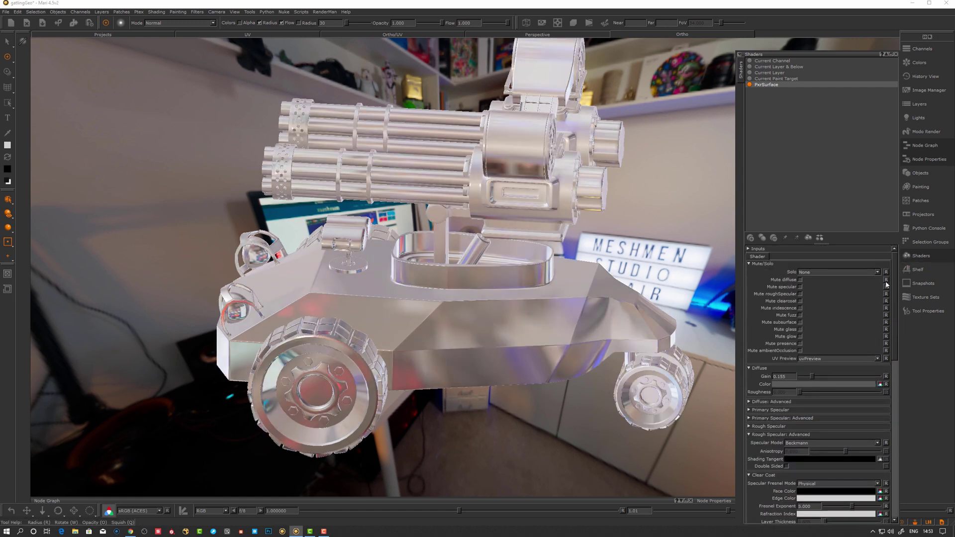
Bring the Diffuse Gain down to 0.000 and set the Primary Specular Fresnel Mode to Artistic
left_click_drag(812, 377, 799, 377)
left_click(769, 410)
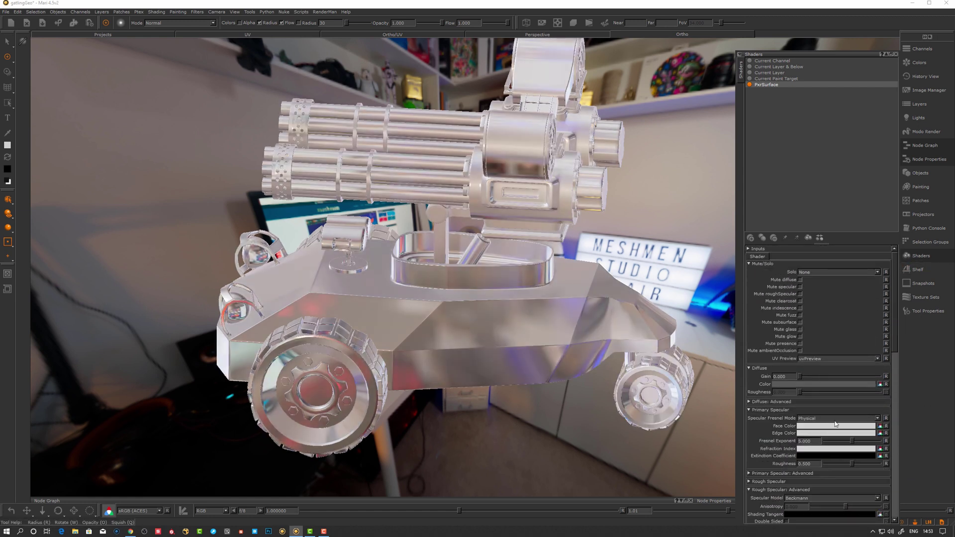
left_click(838, 420)
left_click(837, 412)
Set the primary specular Face Color and Edge Color to black and view the glass look on the vehicle
left_click(835, 426)
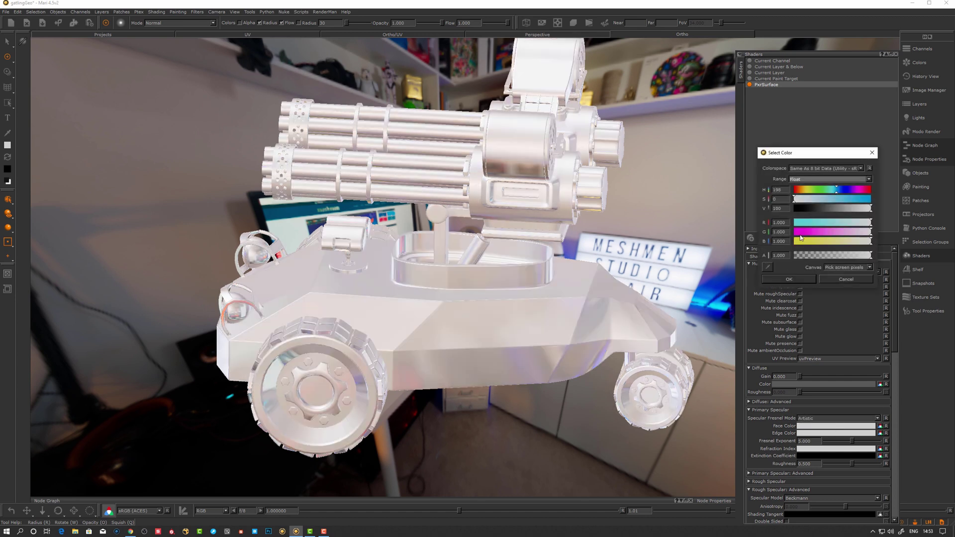
left_click_drag(837, 208, 795, 211)
left_click(789, 279)
left_click(805, 433)
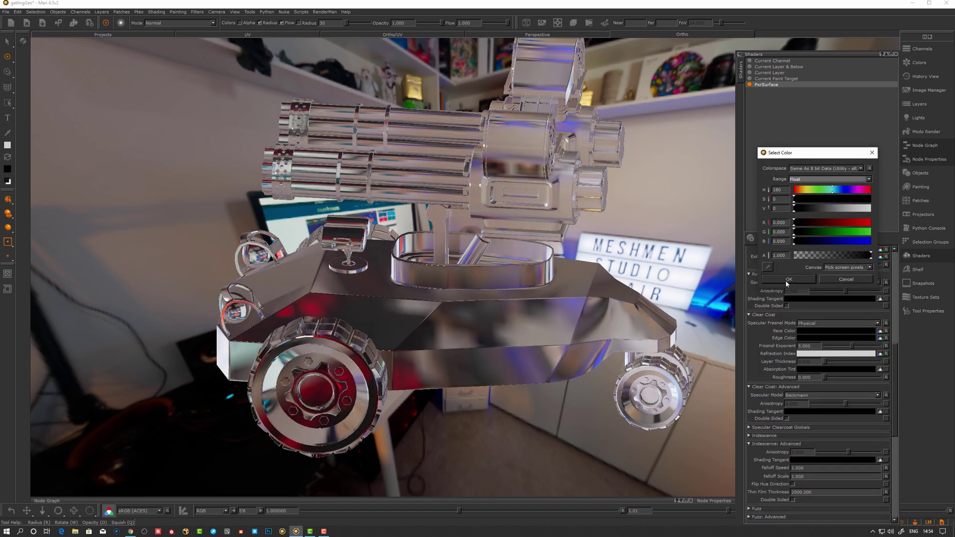
left_click(786, 280)
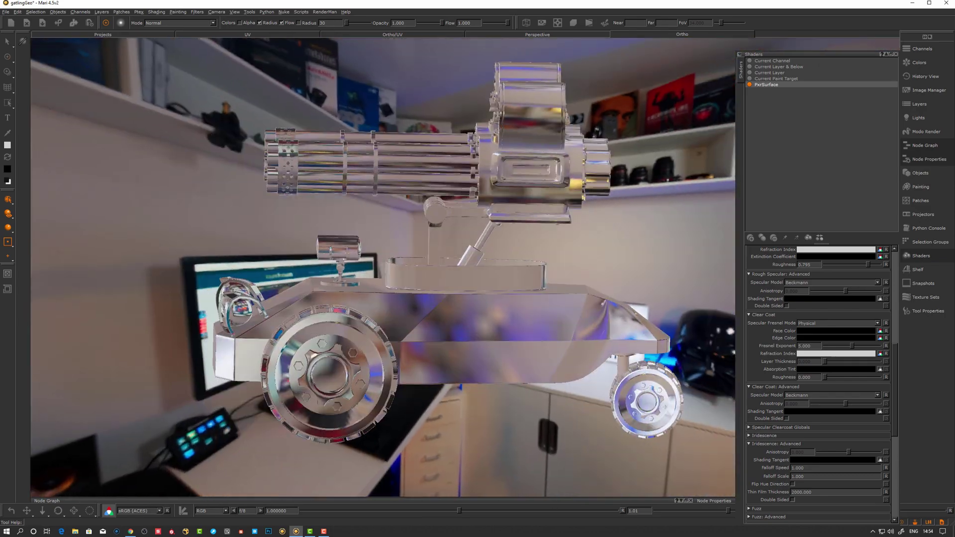
left_click_drag(492, 349, 436, 347, "alt")
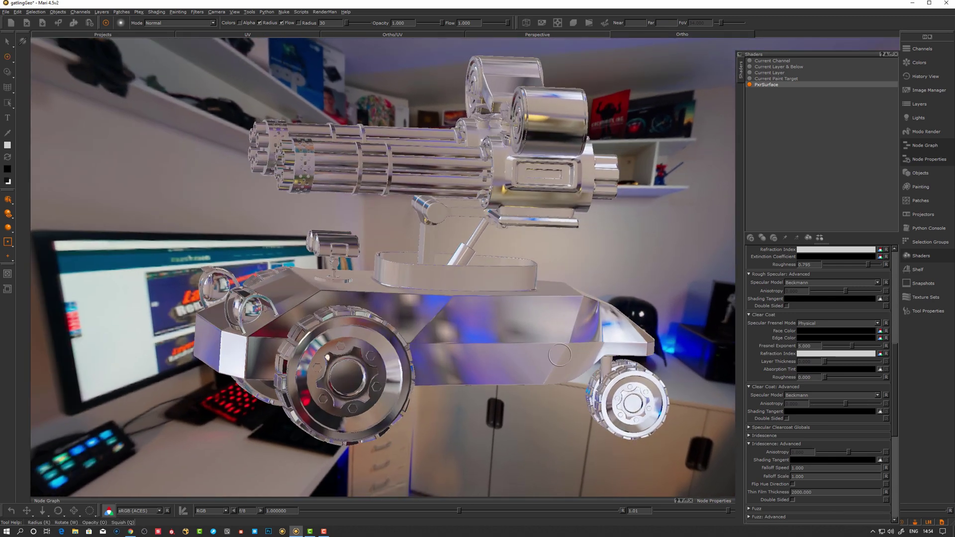
Change the glass Refraction Color to a saturated orange
left_click_drag(897, 357, 891, 377)
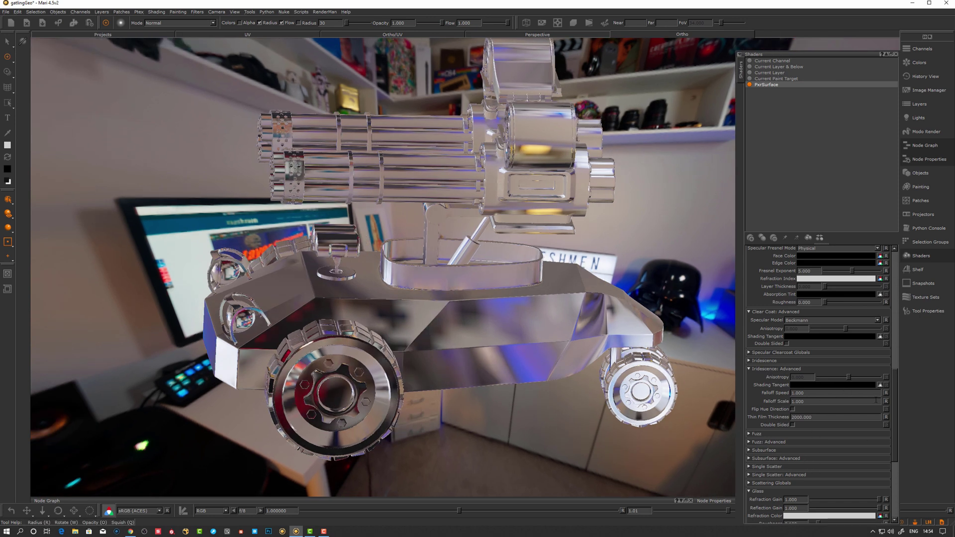
scroll(805, 435, "down", 3)
left_click(805, 430)
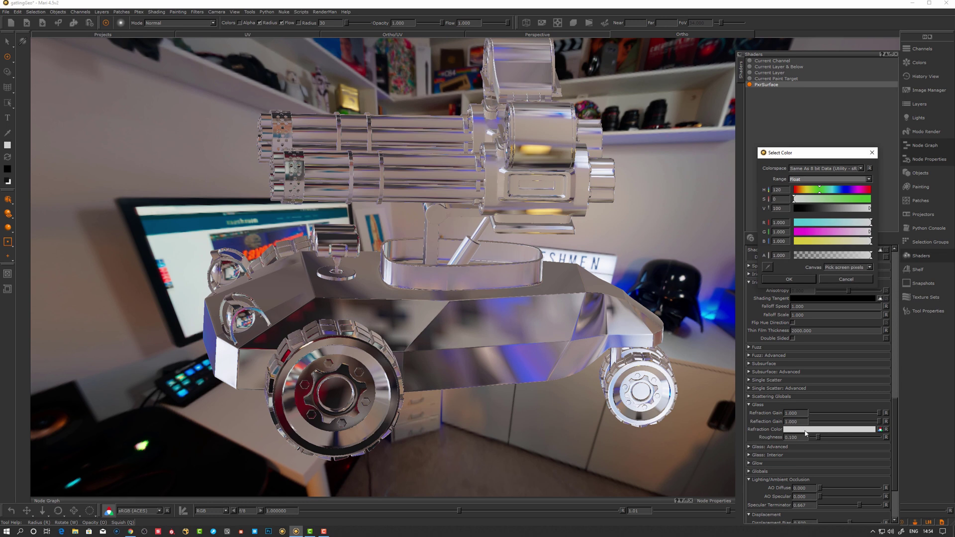
left_click(844, 199)
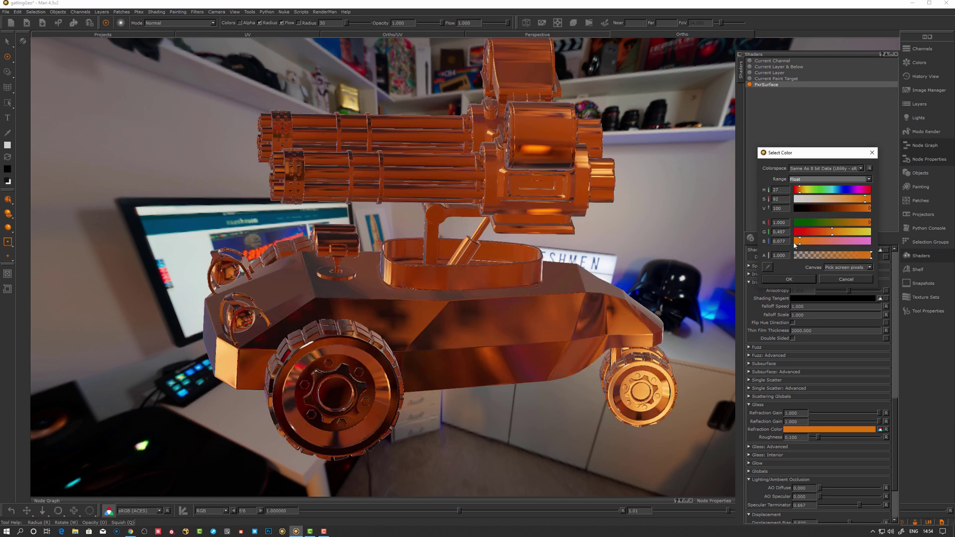
left_click(790, 279)
Set the glass Roughness to about 0.423 and bring the Refraction Gain and Reflection Gain down to 0.000
left_click_drag(816, 438, 840, 439)
left_click_drag(587, 418, 517, 380, "alt")
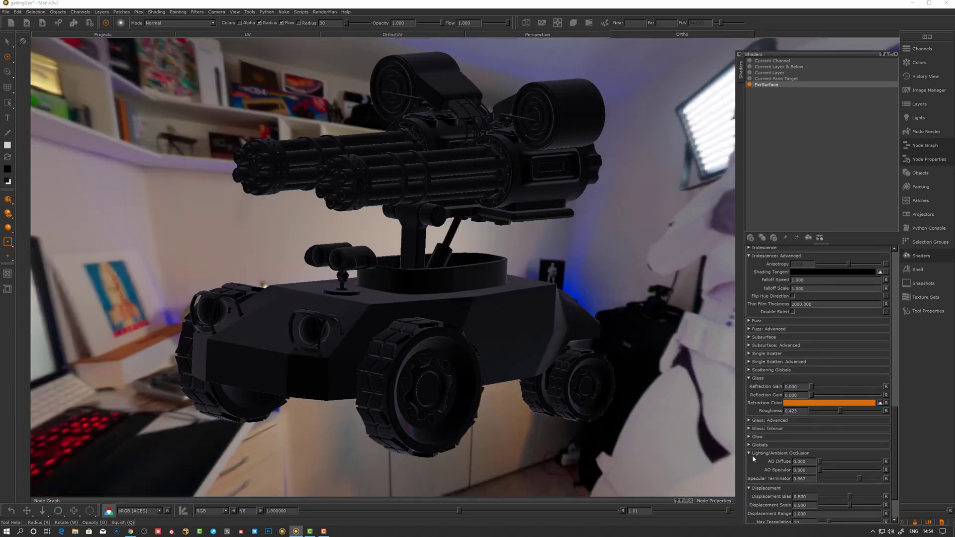
left_click_drag(614, 445, 590, 448, "alt")
Raise the Diffuse Gain back to 1.000
left_click_drag(894, 443, 905, 254)
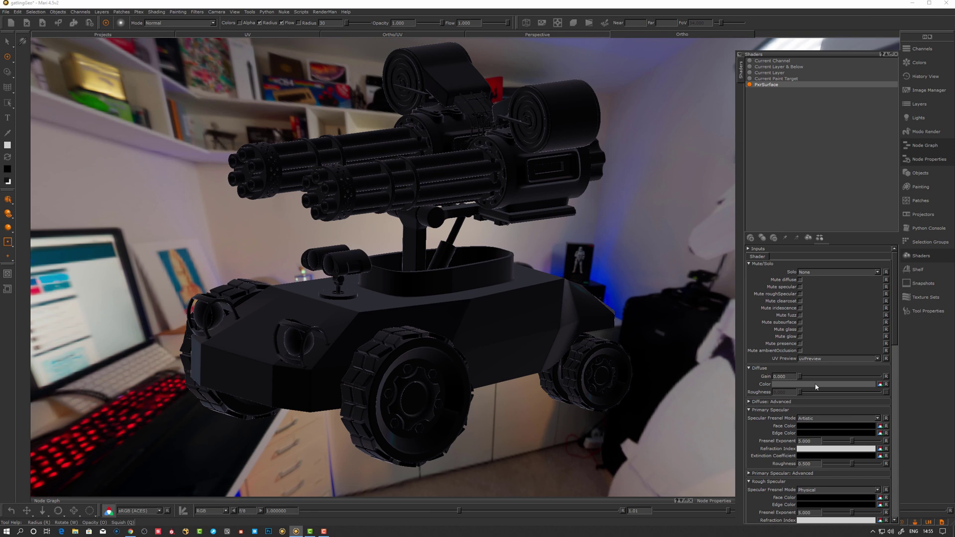
left_click_drag(801, 377, 874, 376)
left_click_drag(448, 249, 442, 271, "alt")
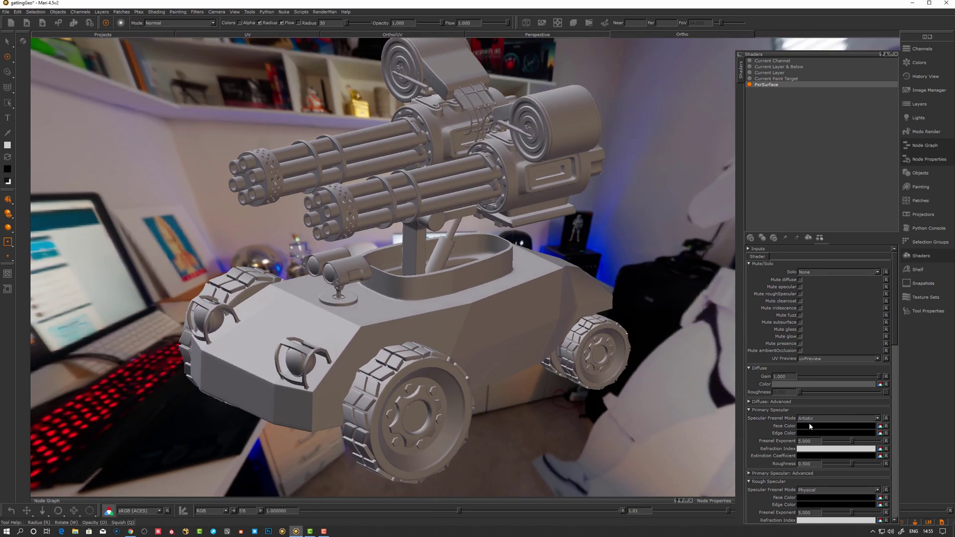
Set the Primary Specular Fresnel Mode to Physical, with a white Edge Color and a Roughness of about 0.096
left_click(816, 419)
left_click(810, 427)
left_click(817, 433)
left_click_drag(798, 209, 872, 209)
left_click(789, 280)
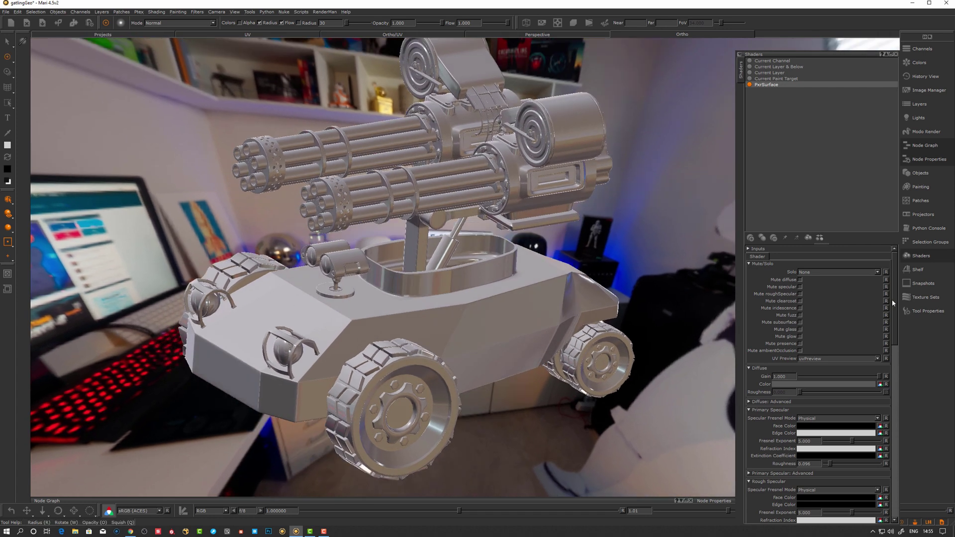
Collapse the open shader sections from Mute/Solo through Glass, including the Diffuse, Specular, Clear Coat and Iridescence groups
left_click(750, 264)
left_click(750, 271)
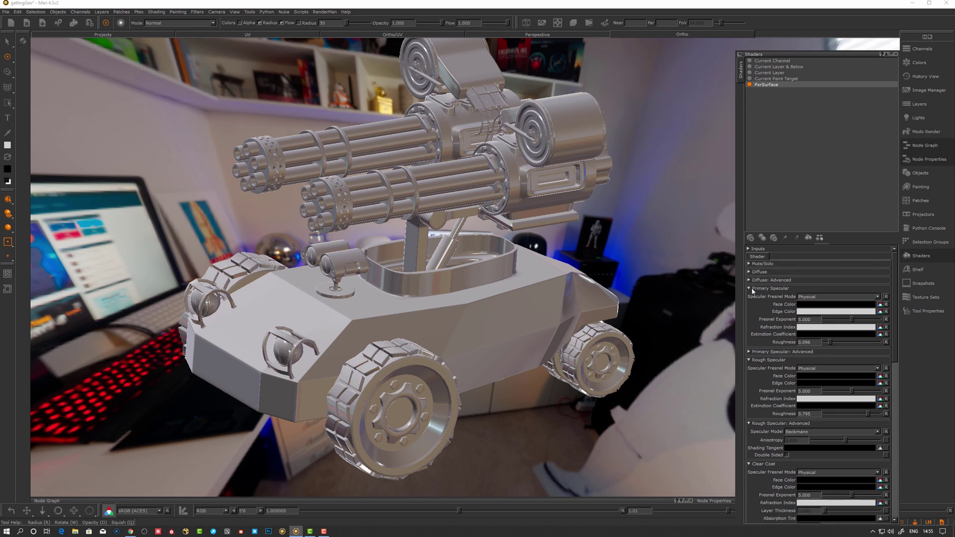
left_click(749, 288)
left_click(749, 305)
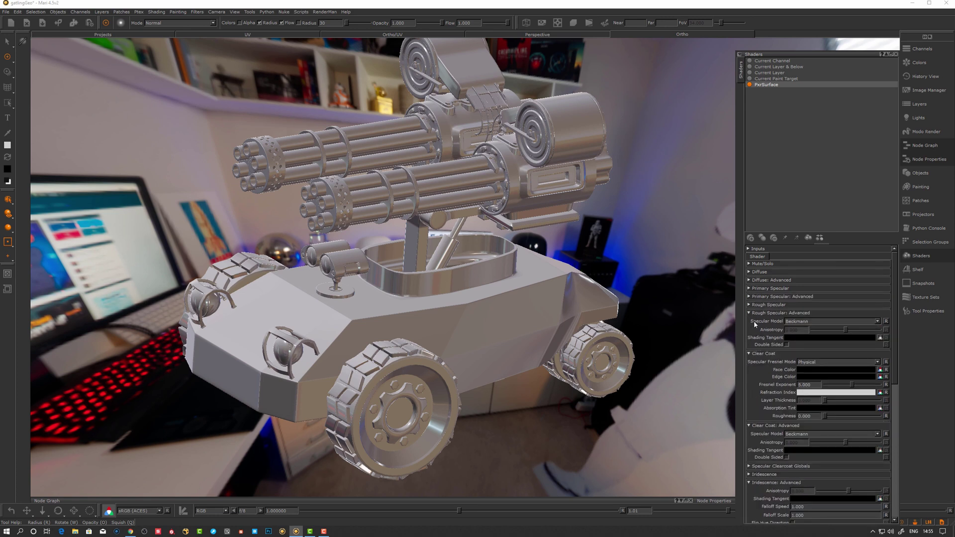
left_click(750, 313)
left_click(749, 321)
left_click(749, 329)
left_click(750, 354)
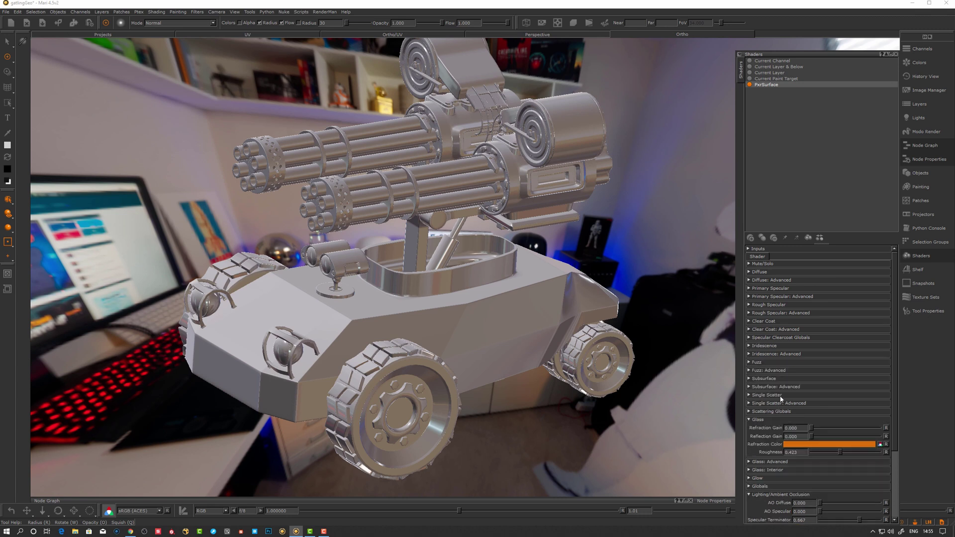
left_click(749, 420)
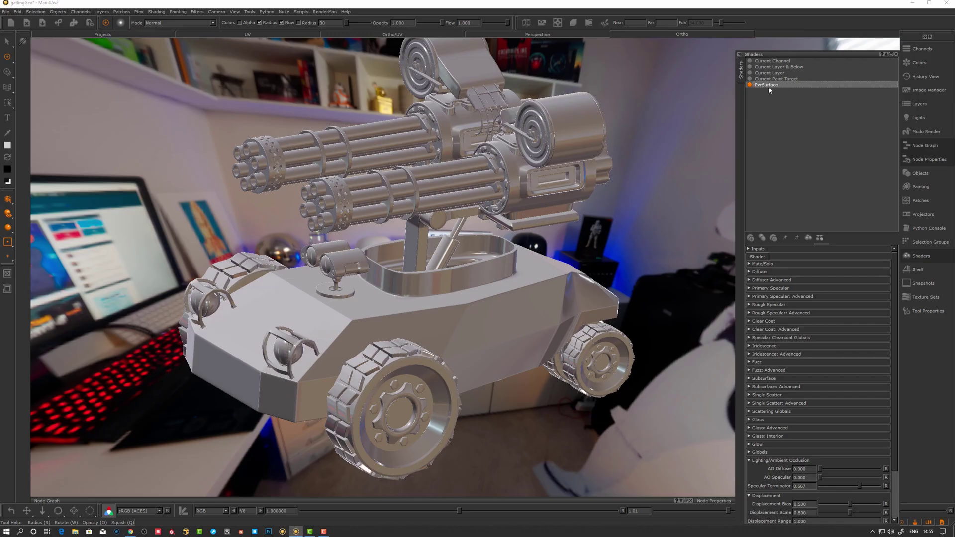
Load the Luxo-Jr light preset from the RenderMan lights
left_click_drag(623, 233, 600, 211, "alt")
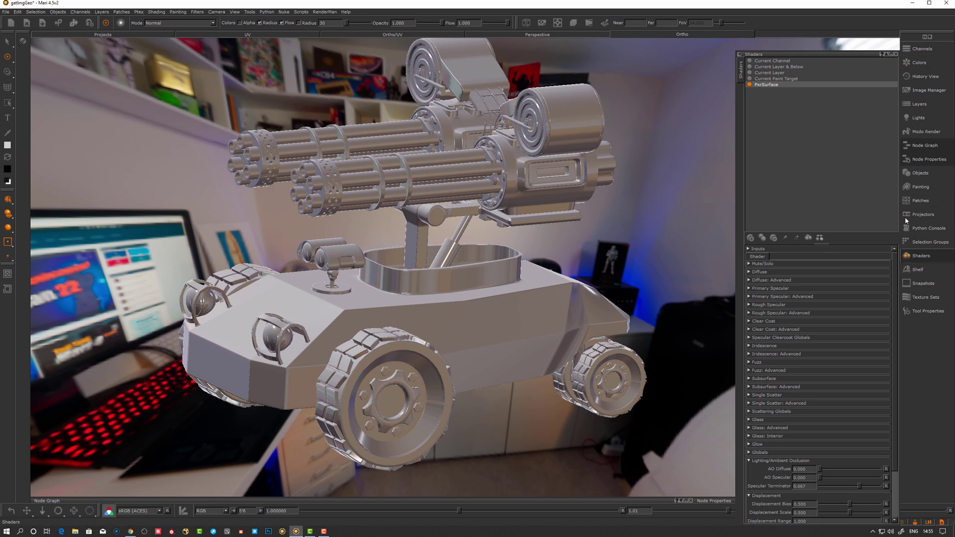
left_click(323, 11)
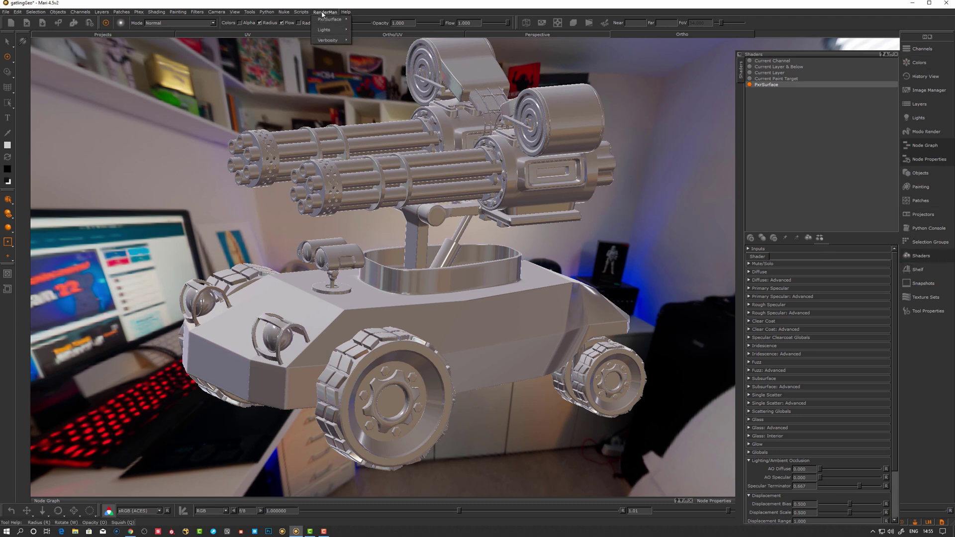
mouse_move(330, 32)
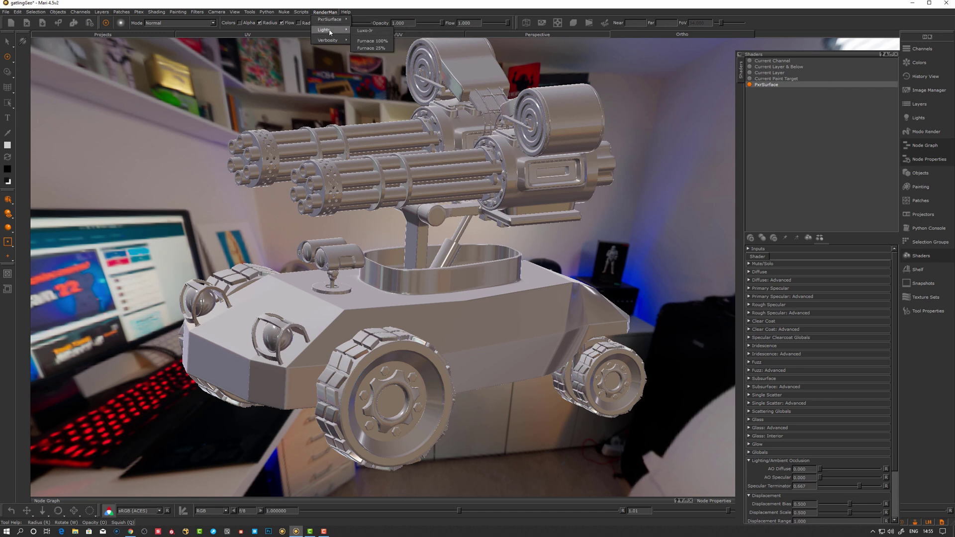
left_click(369, 31)
Examine the gatling vehicle from different angles under the new RenderMan lighting
mouse_move(464, 297)
left_mouse_down("alt")
mouse_move(603, 297)
mouse_move(340, 297)
mouse_move(678, 291)
mouse_move(494, 323)
mouse_move(512, 301)
mouse_move(567, 298)
mouse_move(336, 243)
left_mouse_up("alt")
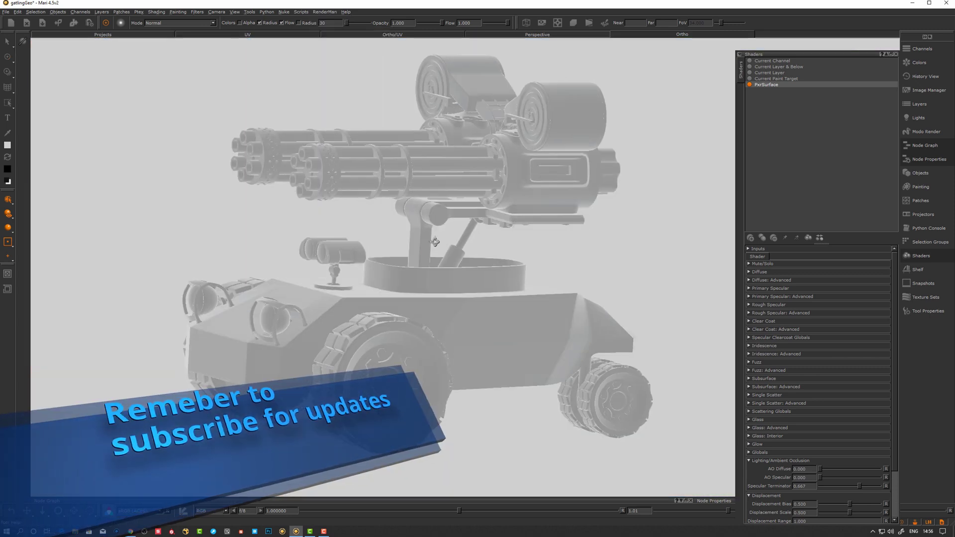
mouse_move(435, 241)
left_mouse_down("alt")
mouse_move(455, 276)
mouse_move(476, 284)
mouse_move(473, 272)
mouse_move(485, 293)
mouse_move(715, 266)
left_mouse_up("alt")
key("p")
left_click_drag(640, 260, 628, 263, "alt")
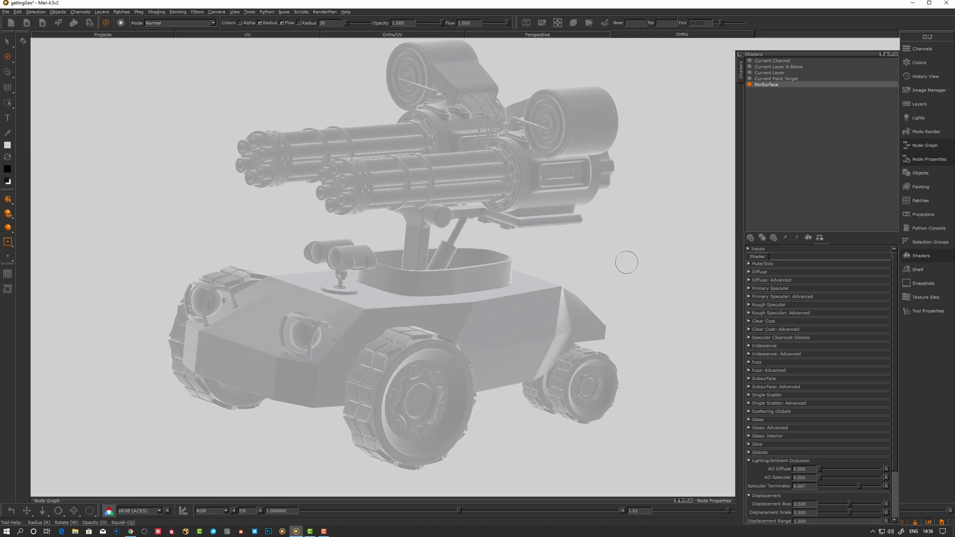
left_click_drag(614, 111, 572, 108, "alt")
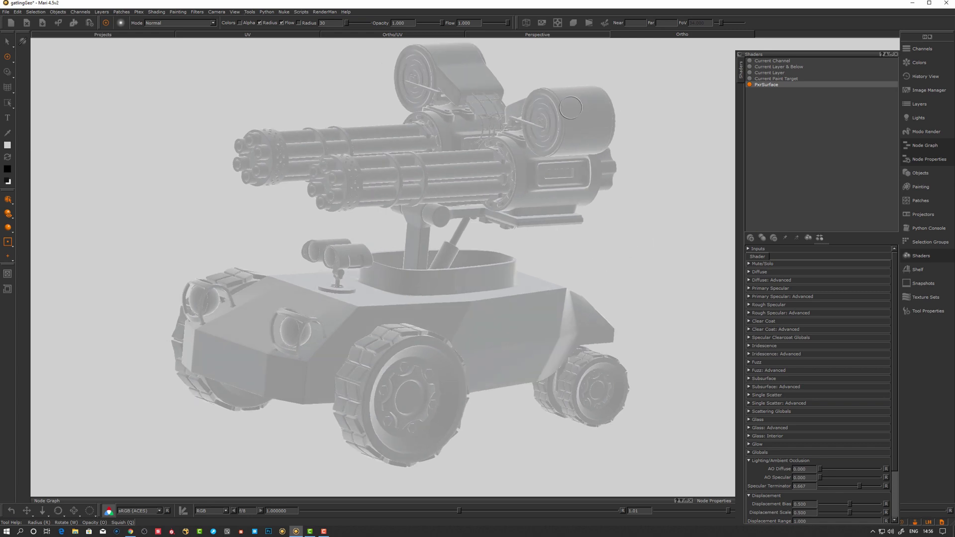
left_click_drag(560, 233, 559, 223, "alt")
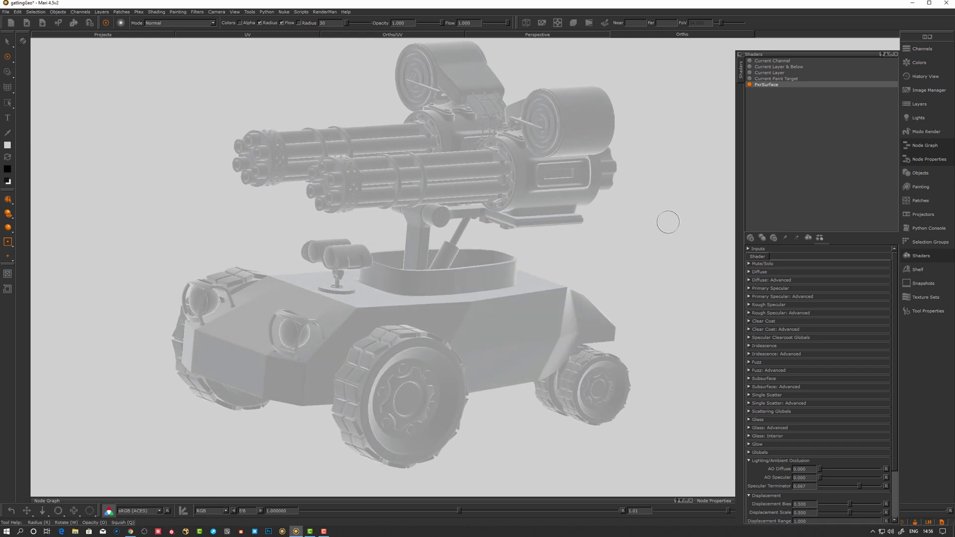
left_click_drag(324, 301, 319, 301, "alt")
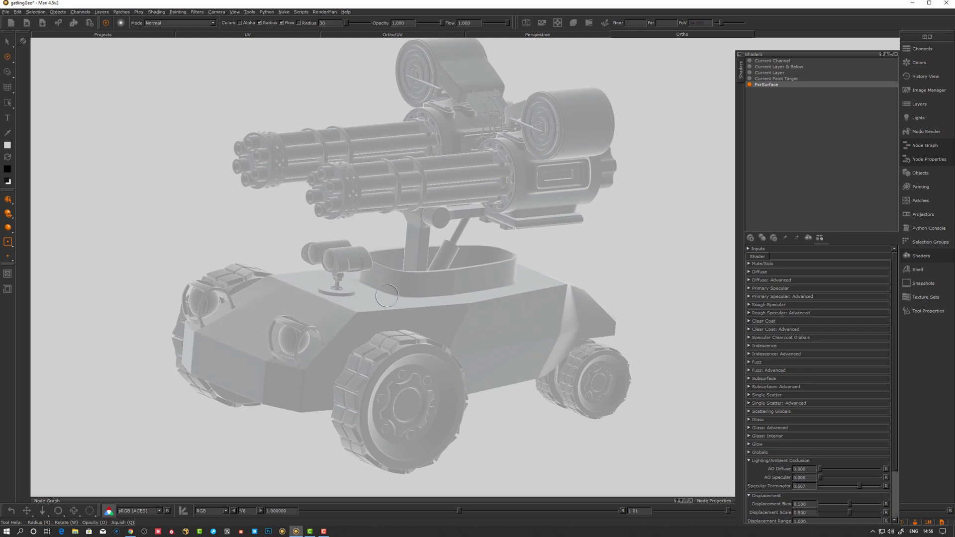
left_click_drag(386, 297, 381, 296, "alt")
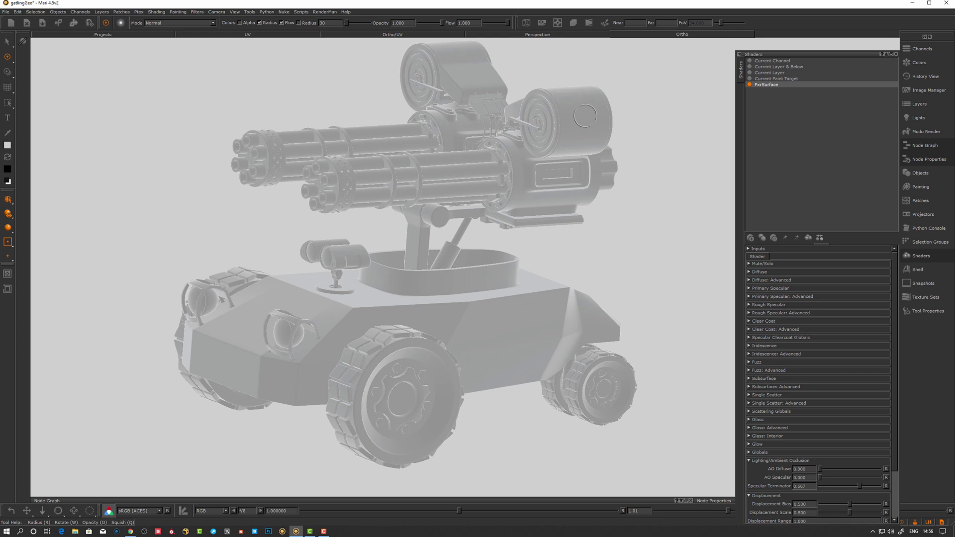
mouse_move(576, 131)
left_mouse_down("alt")
mouse_move(578, 106)
mouse_move(580, 142)
left_mouse_up("alt")
mouse_move(623, 182)
middle_mouse_down()
mouse_move(605, 192)
mouse_move(631, 186)
mouse_move(672, 207)
middle_mouse_up()
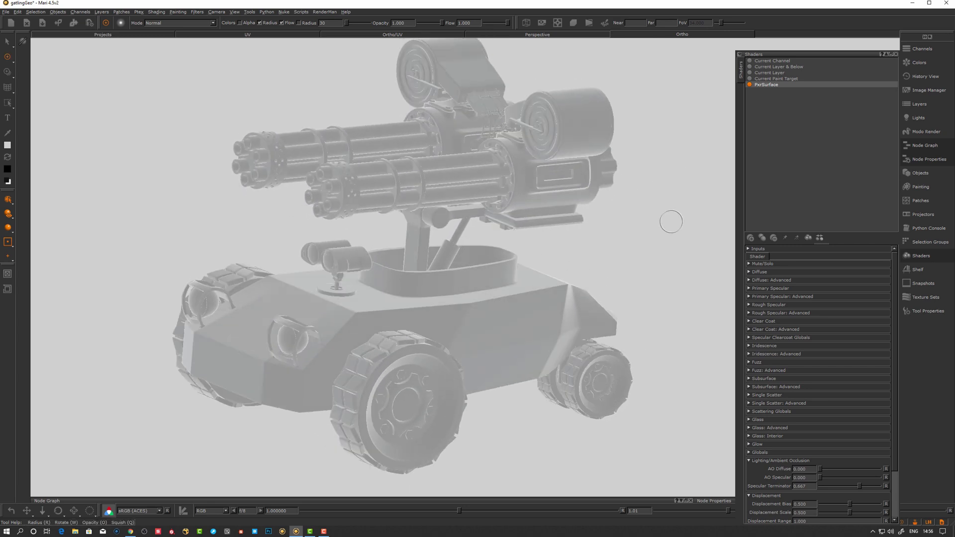
Bring up the RenderMan verbosity levels
left_click(324, 12)
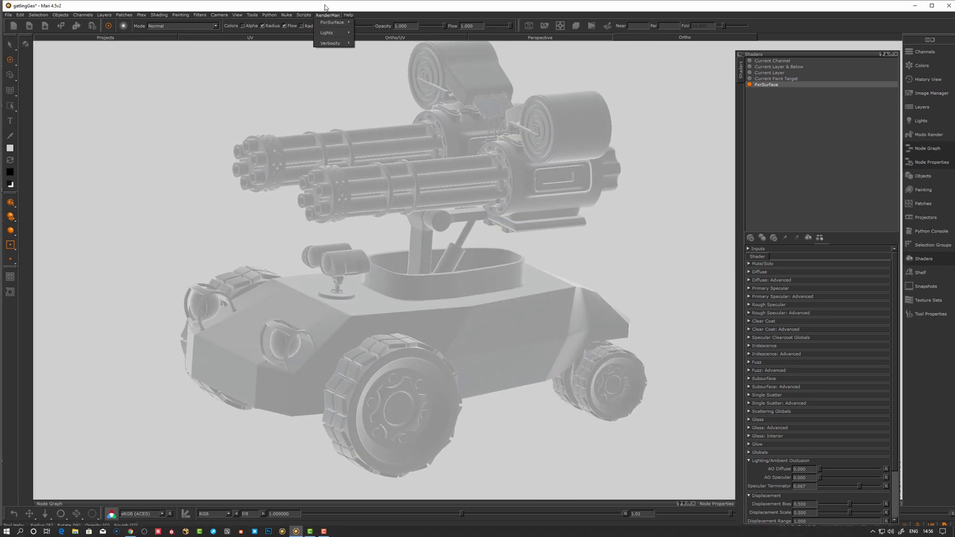
left_click(930, 7)
left_click(931, 5)
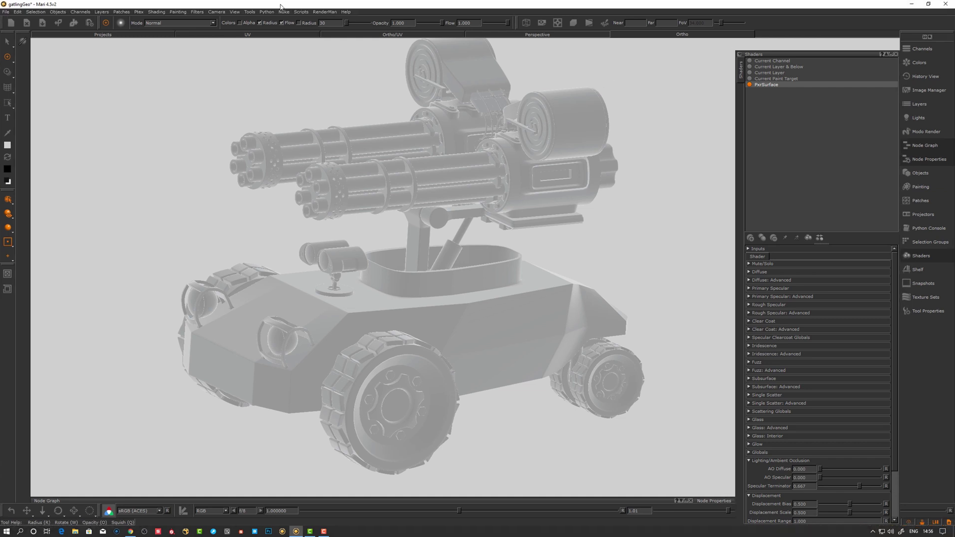
left_click(325, 12)
mouse_move(328, 40)
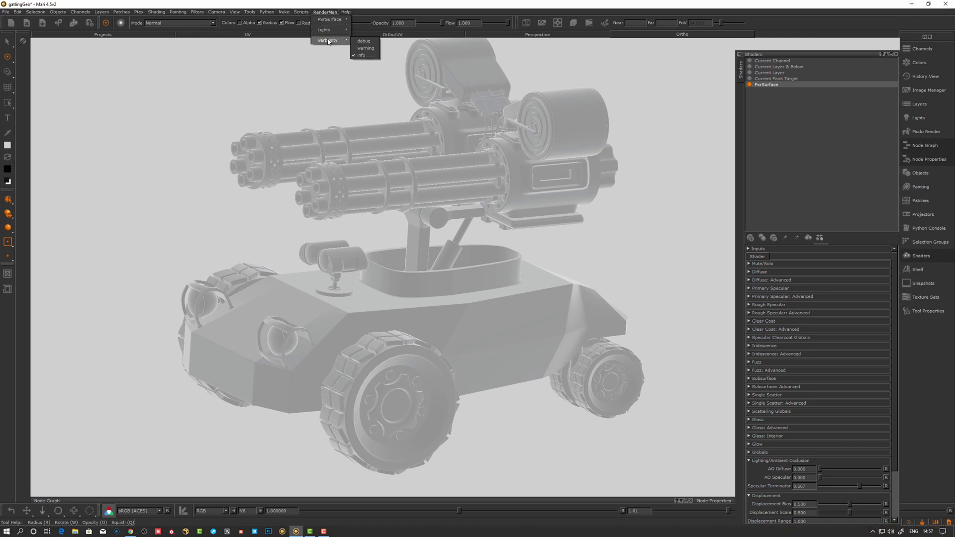
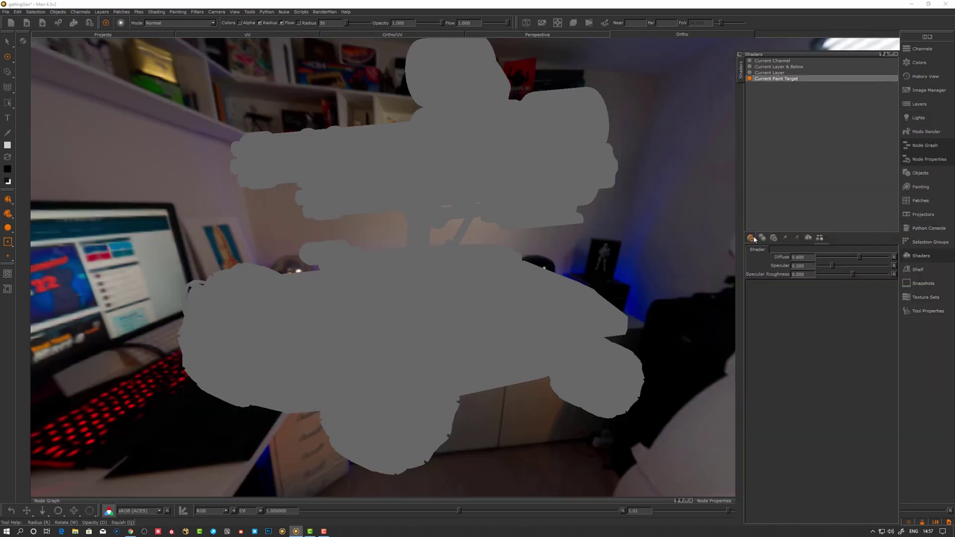
Add a new standalone PxrSurface lighting shader and view the vehicle with it
left_click(750, 238)
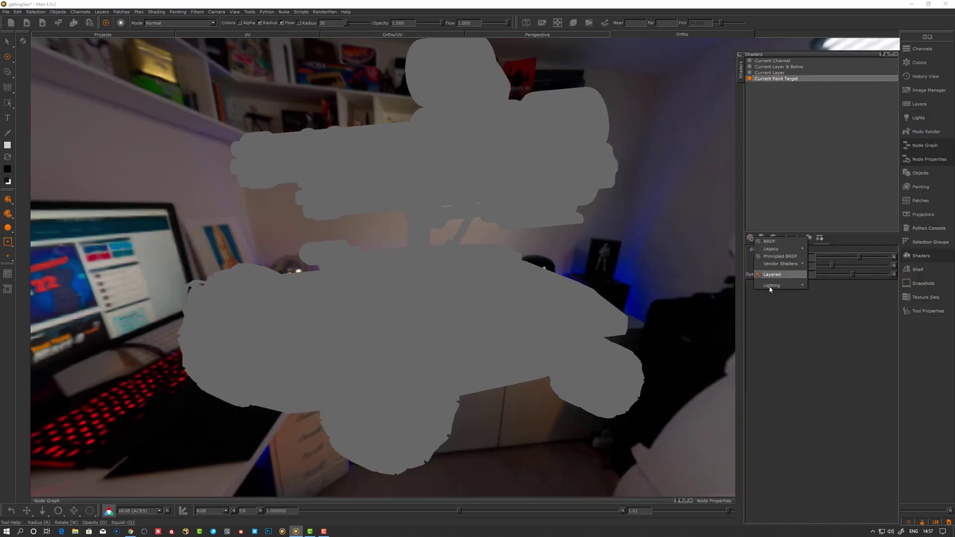
mouse_move(777, 285)
mouse_move(826, 286)
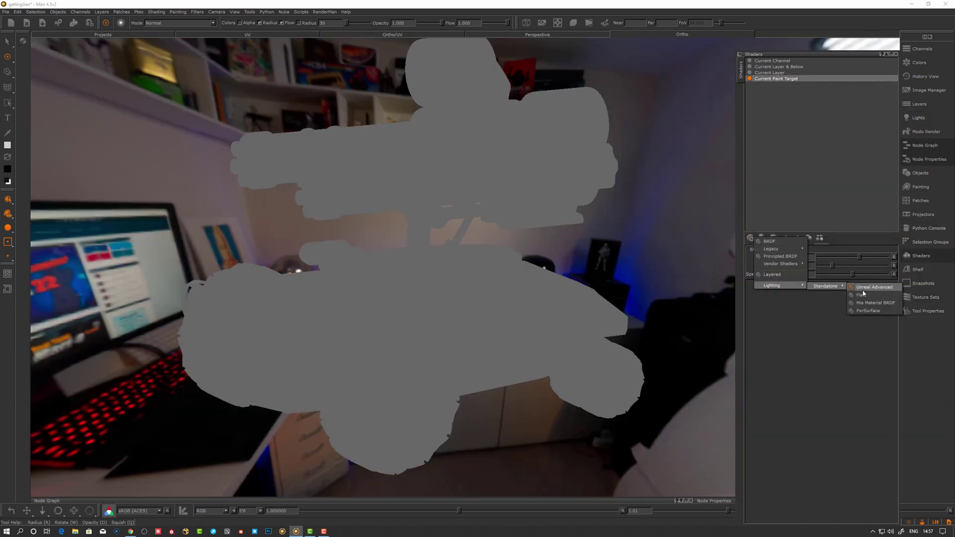
left_click(869, 311)
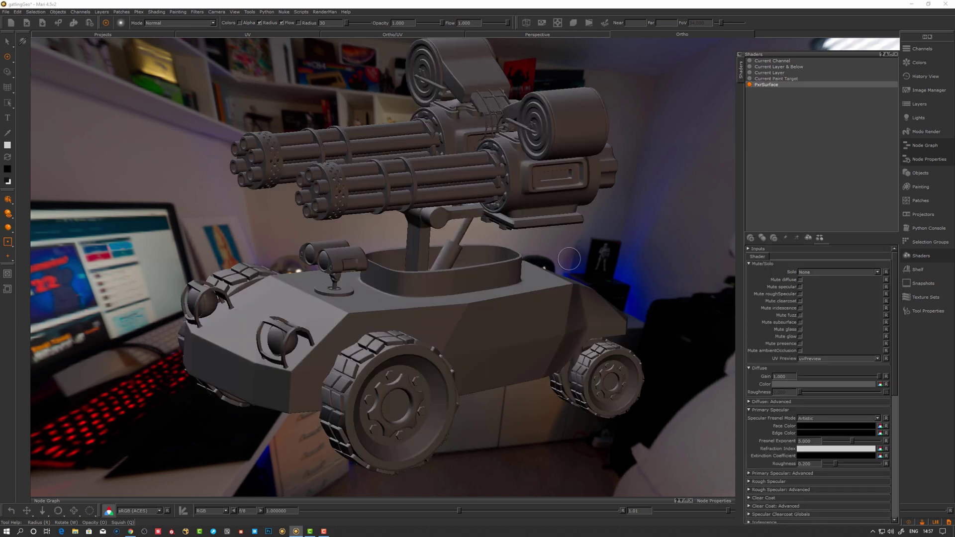
mouse_move(546, 346)
left_mouse_down("alt")
mouse_move(428, 356)
mouse_move(623, 337)
mouse_move(561, 348)
mouse_move(556, 358)
left_mouse_up("alt")
middle_click_drag(556, 359, 563, 355)
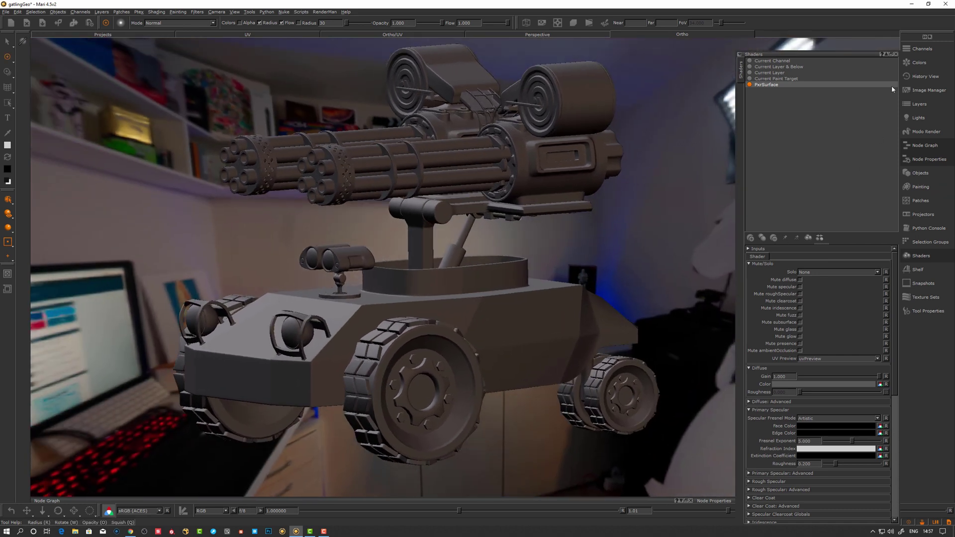
Delete the Base Color, Roughness, Bump and Specular channels from the vehicle
left_click(923, 48)
left_click(748, 74)
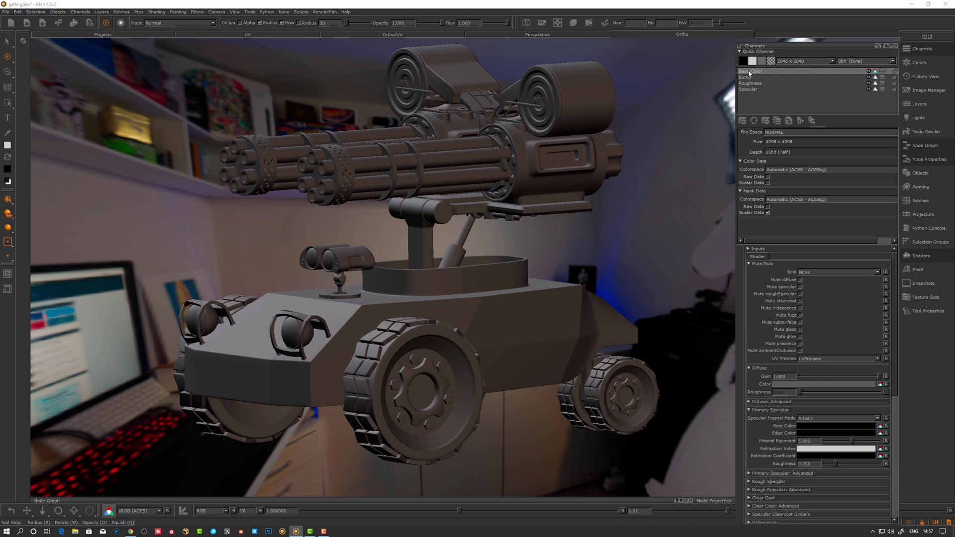
key("Delete")
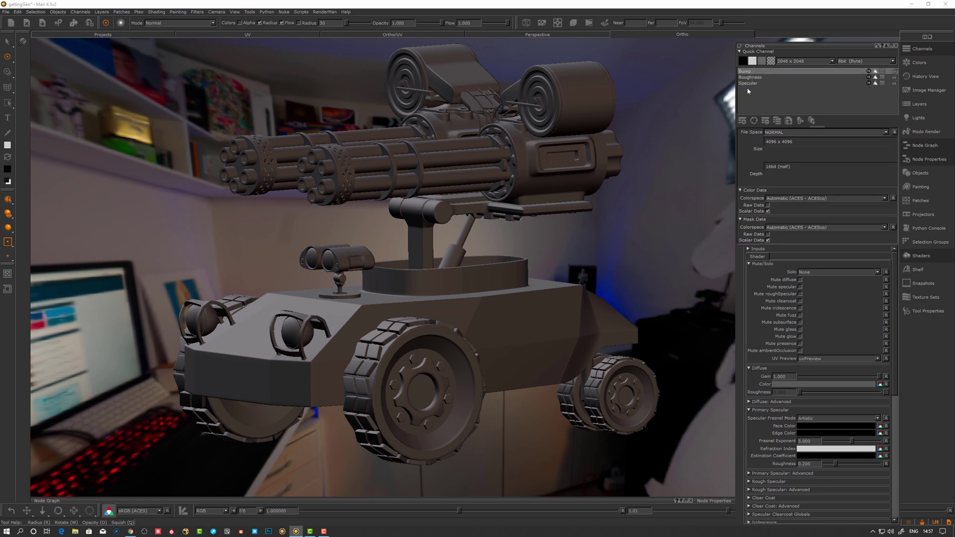
left_click(748, 86)
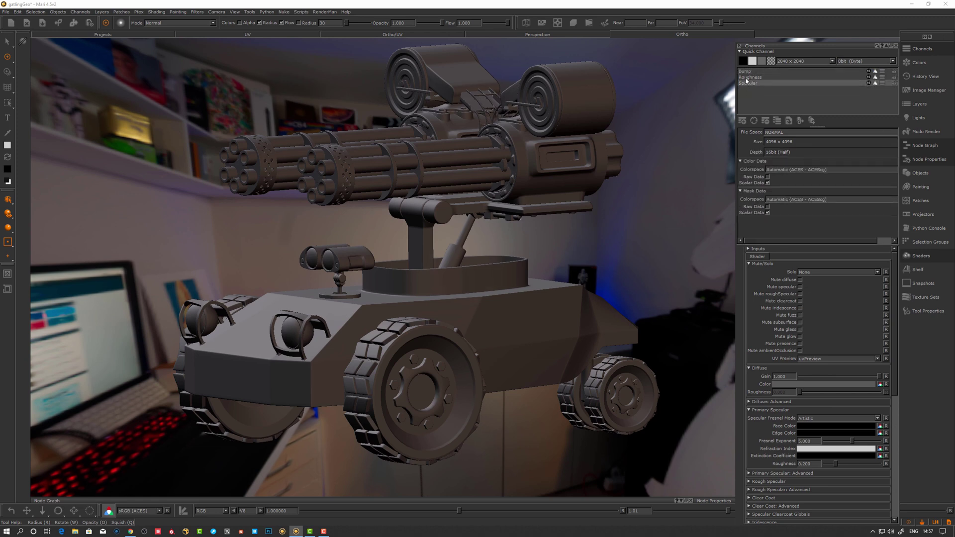
left_click(747, 78)
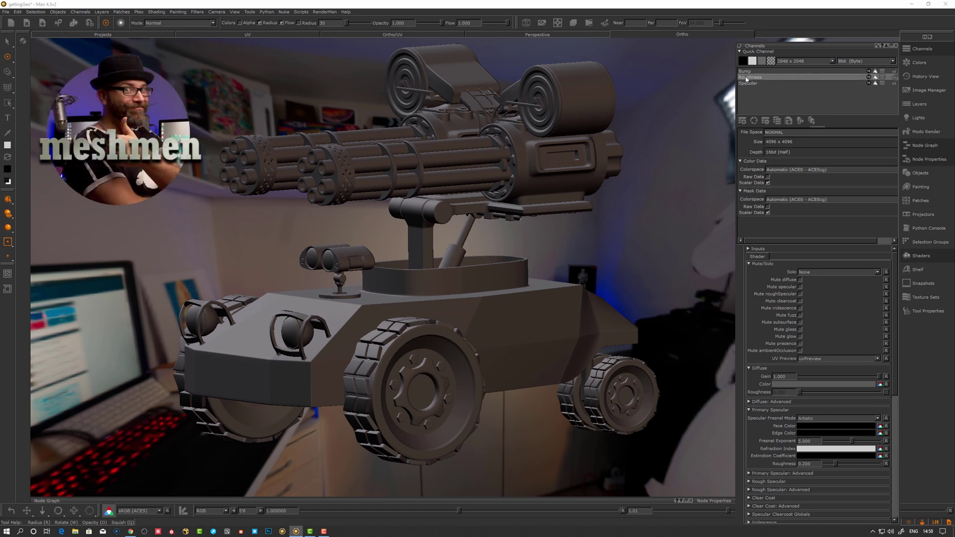
left_click(746, 73)
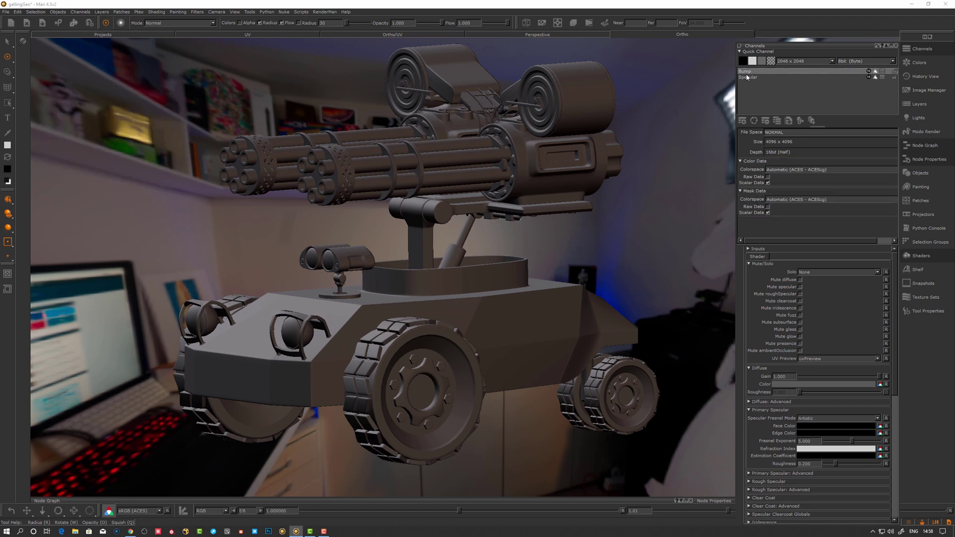
key("Delete")
key("Delete")
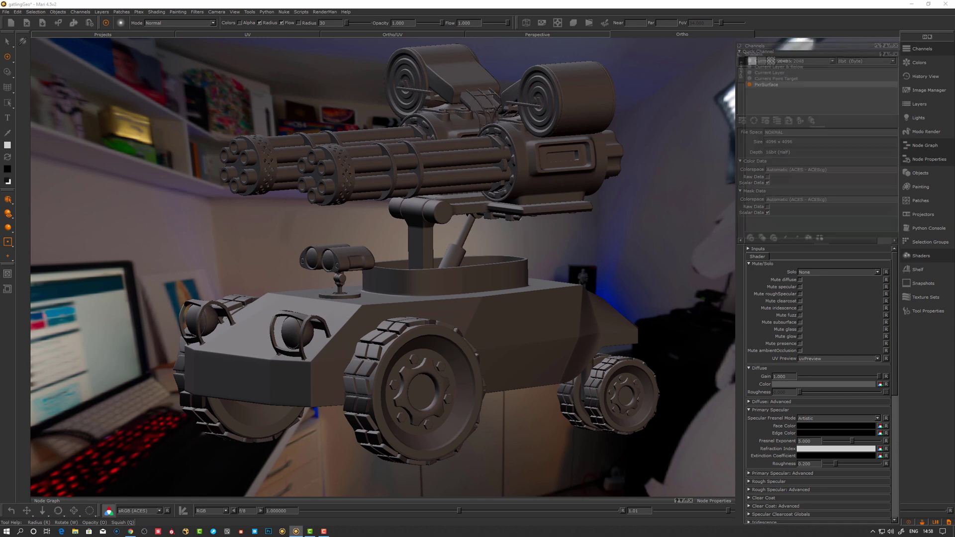
left_click_drag(513, 174, 530, 169, "alt")
left_click_drag(467, 124, 452, 176, "alt")
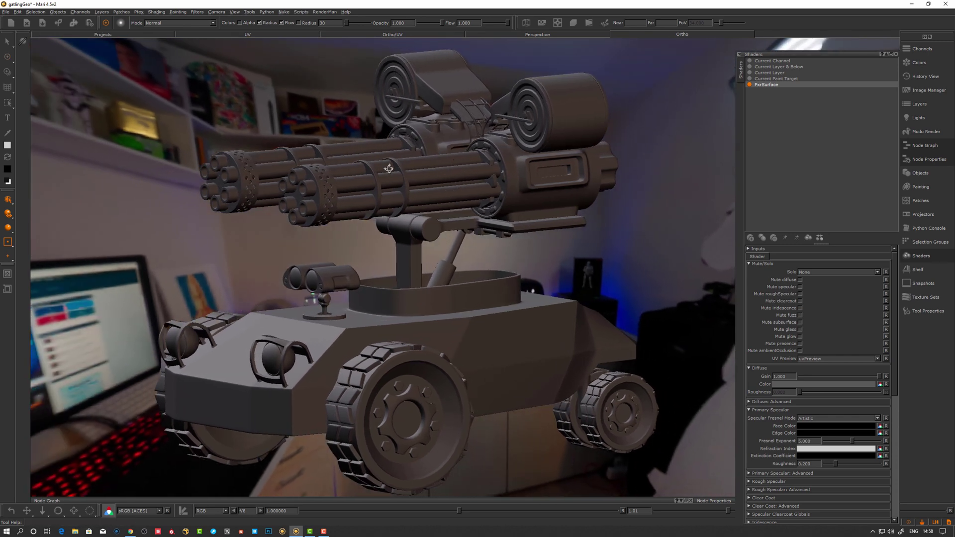
middle_click_drag(397, 166, 367, 165)
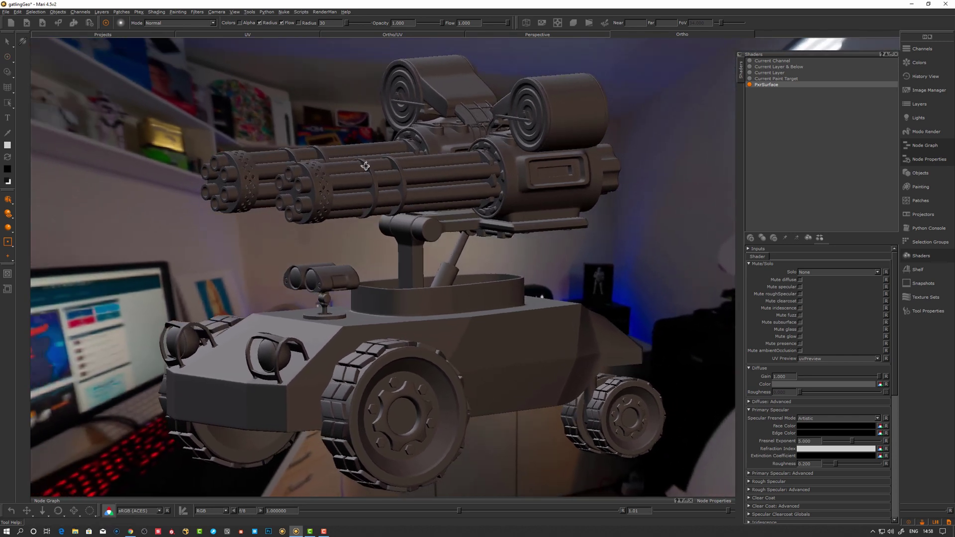
left_click_drag(305, 94, 327, 122, "alt")
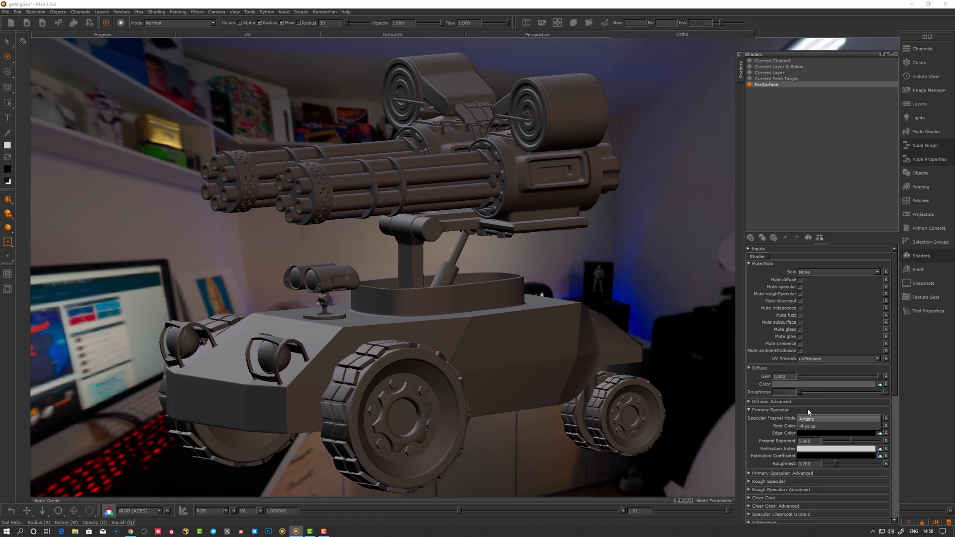
Add the diffuse channels to the current PxrSurface shader and expand the shader's inputs
left_click(750, 411)
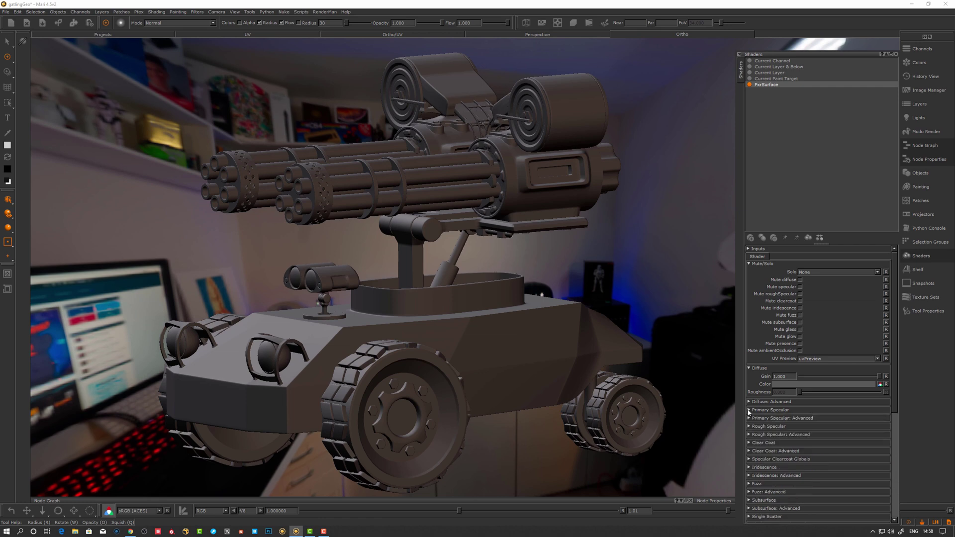
left_click(329, 13)
mouse_move(334, 22)
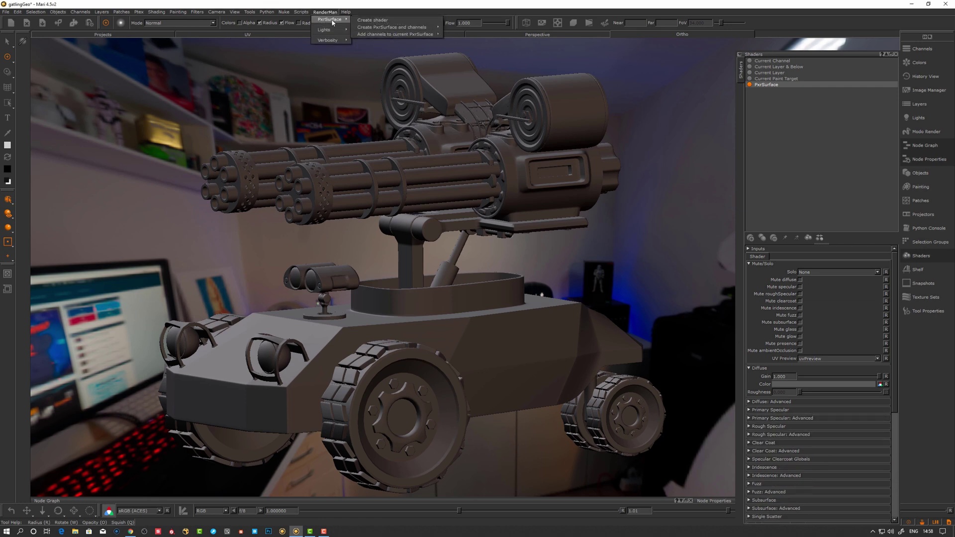
mouse_move(354, 34)
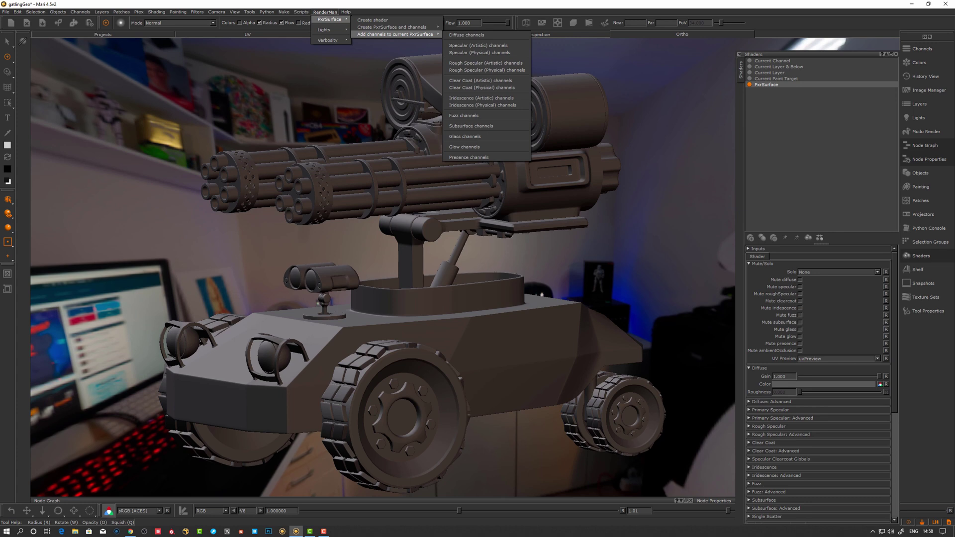
mouse_move(393, 27)
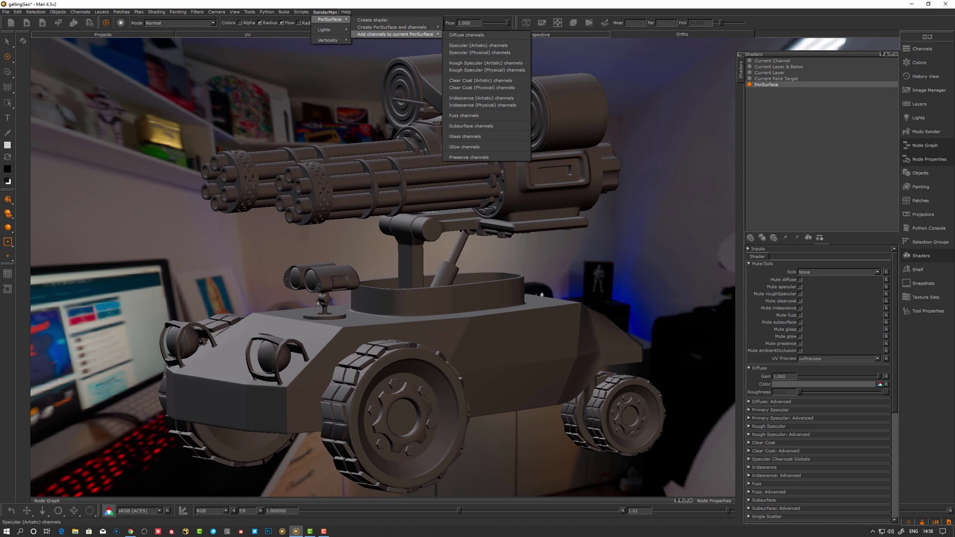
left_click(467, 35)
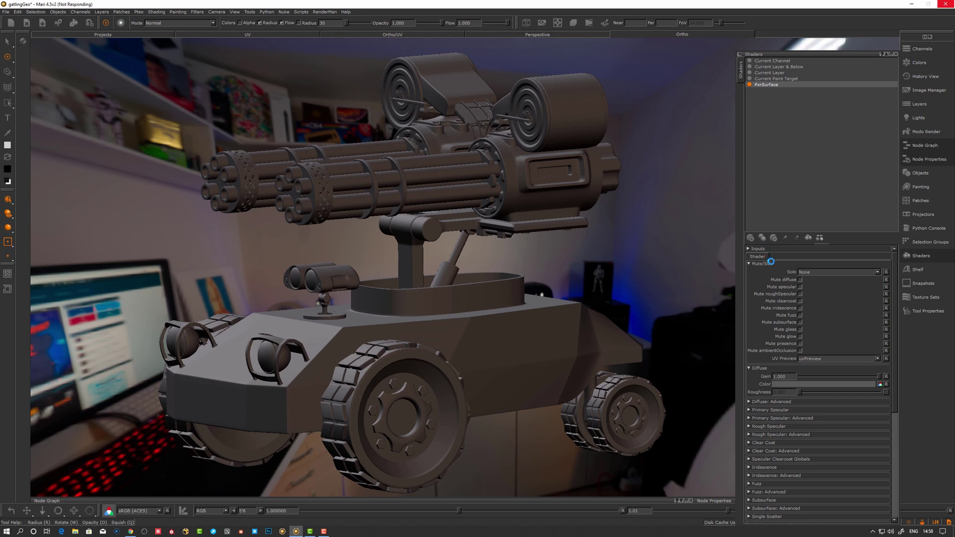
left_click(748, 249)
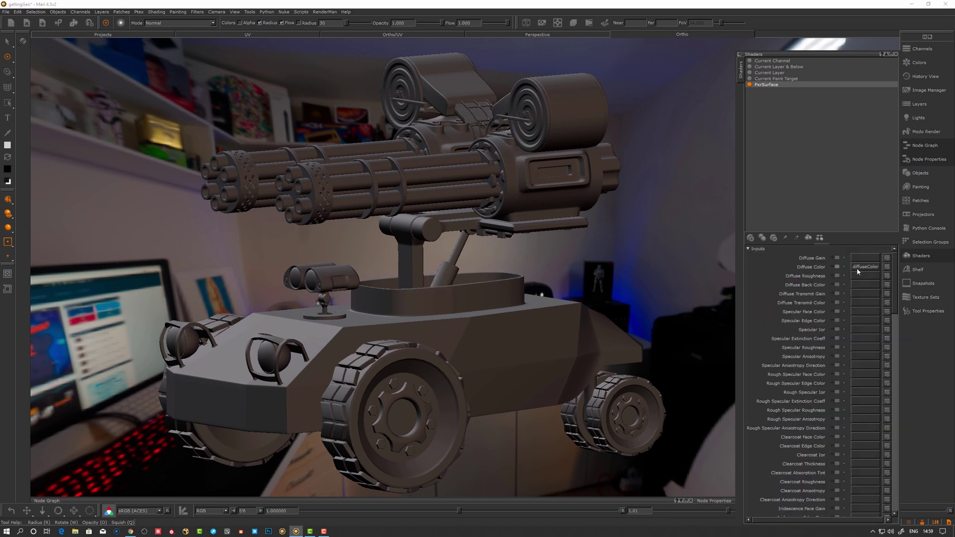
Add the Specular (Physical) channels to the current PxrSurface shader and bring its connected input names into view
left_click(325, 12)
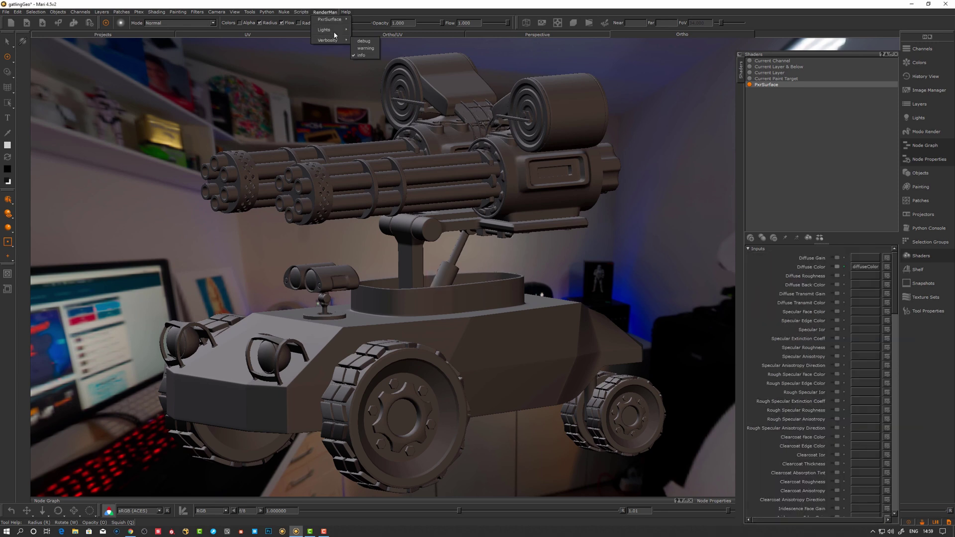
mouse_move(332, 21)
mouse_move(398, 33)
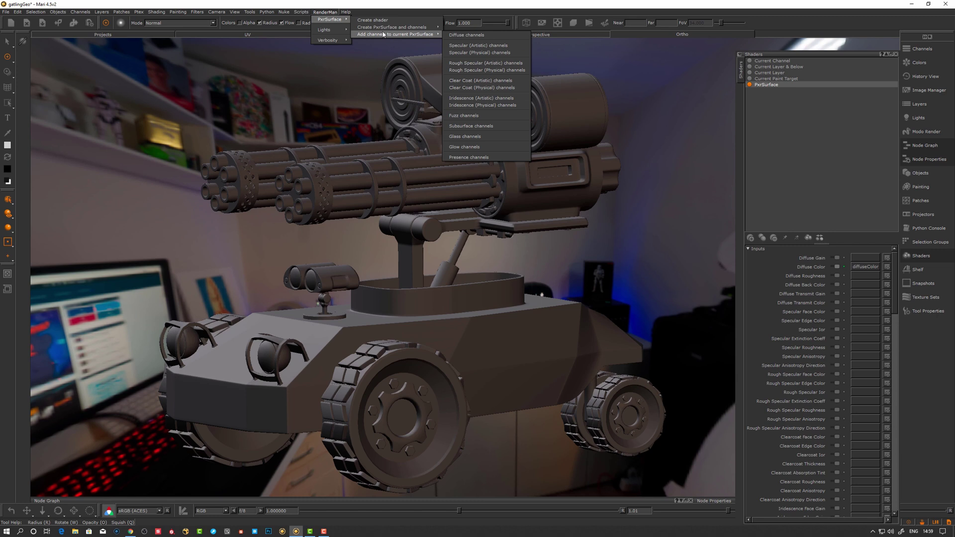
left_click(480, 54)
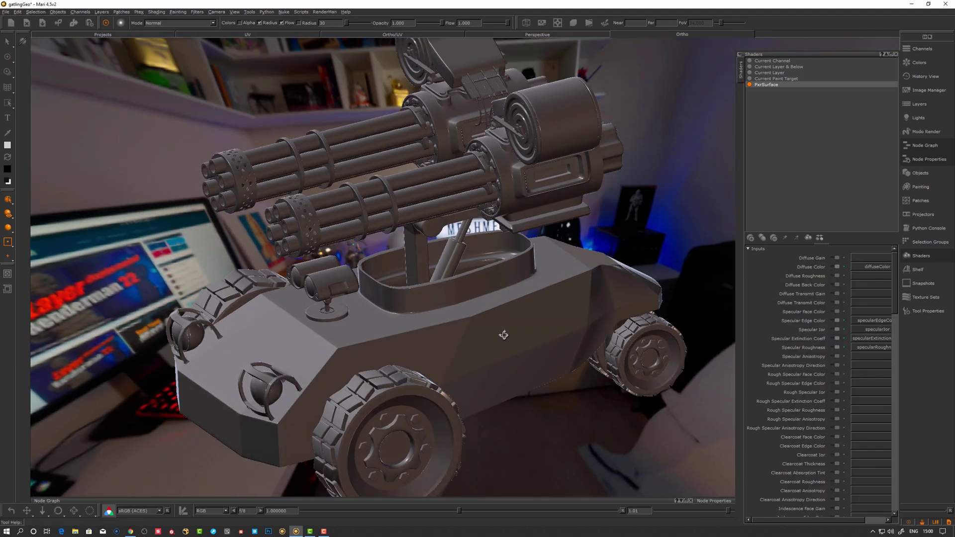
right_click_drag(504, 335, 438, 343, "alt")
left_click_drag(438, 343, 465, 341, "alt")
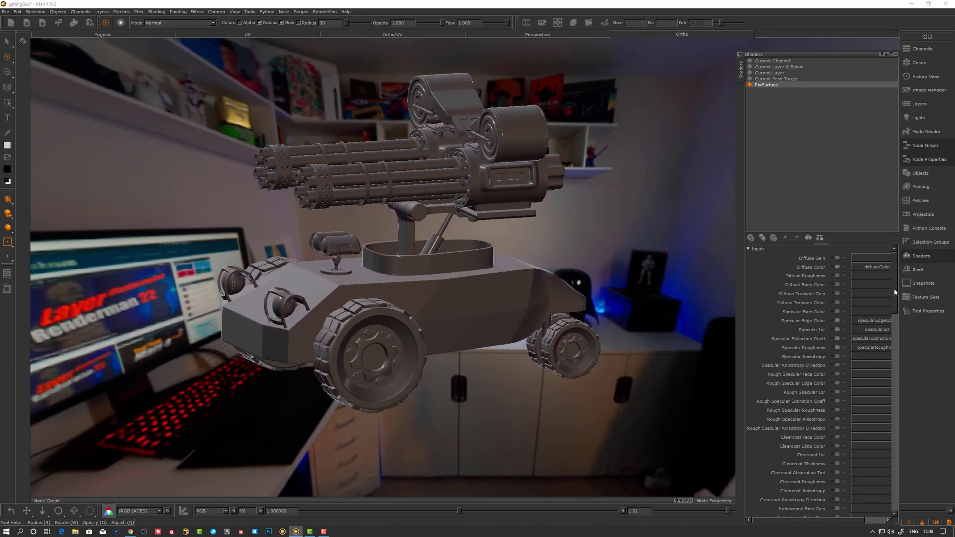
left_click_drag(827, 520, 849, 520)
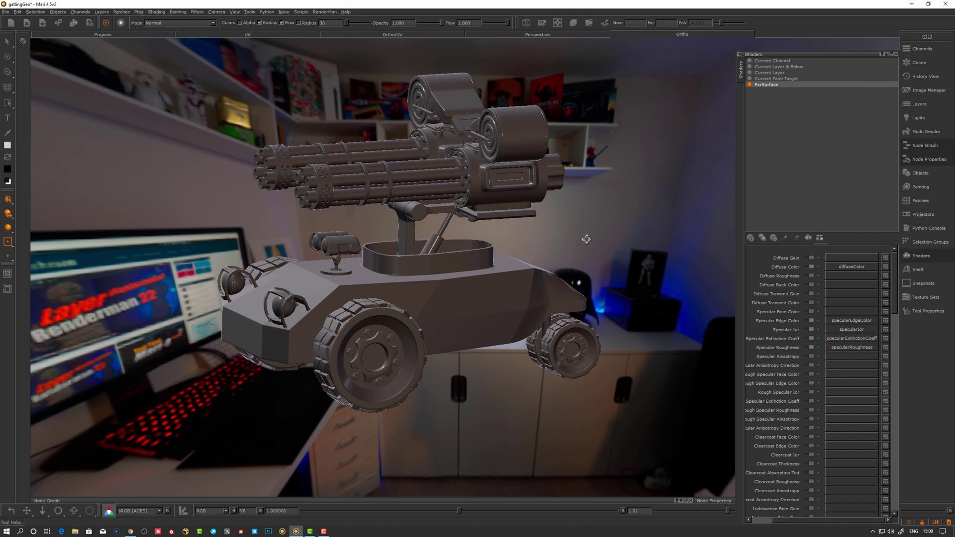
Examine the vehicle's surface from several angles with the diffuse and specular channels connected
left_click_drag(587, 239, 589, 260, "alt")
right_click_drag(588, 260, 593, 274, "alt")
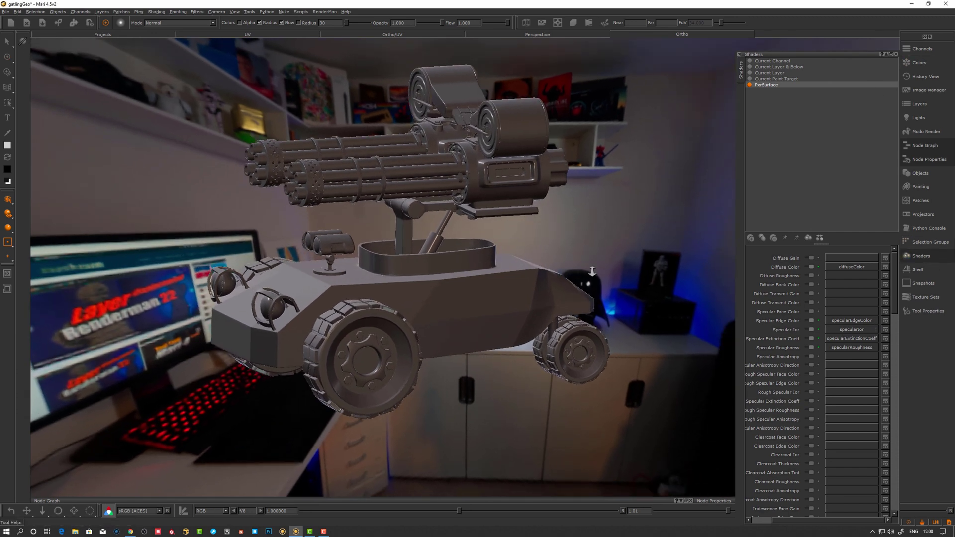
left_click_drag(593, 273, 587, 273, "alt")
right_click_drag(588, 273, 595, 282, "alt")
left_click_drag(596, 282, 619, 277, "alt")
right_click_drag(618, 276, 627, 285, "alt")
left_click_drag(627, 285, 621, 273, "alt")
middle_click_drag(621, 273, 618, 280, "alt")
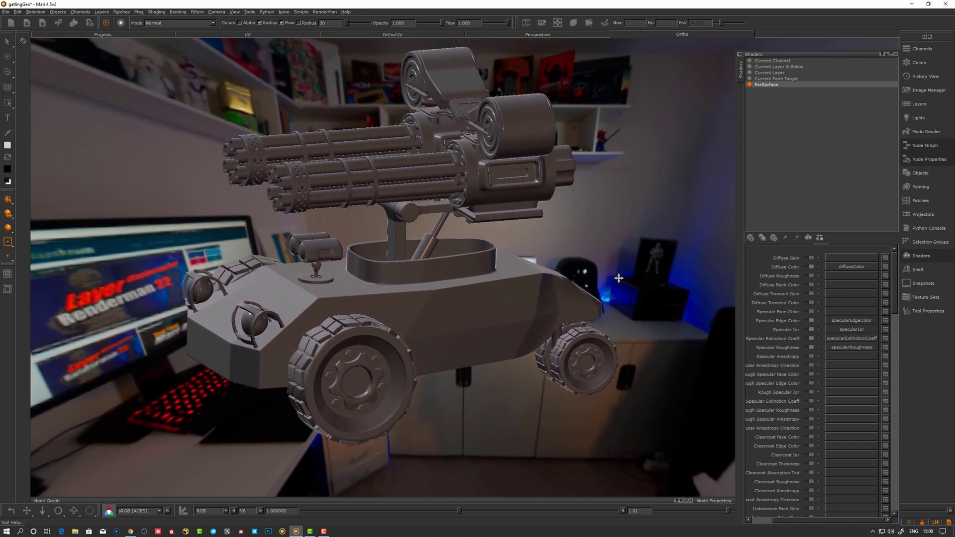
left_click_drag(618, 281, 616, 278, "alt")
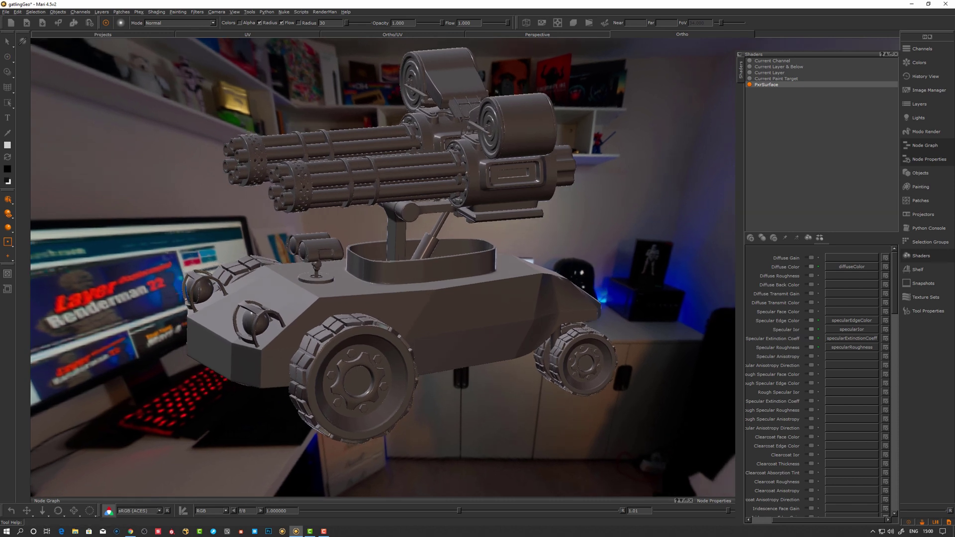
Open the node graph and autoplace the channel nodes that feed the PxrSurface shader node
left_click(924, 257)
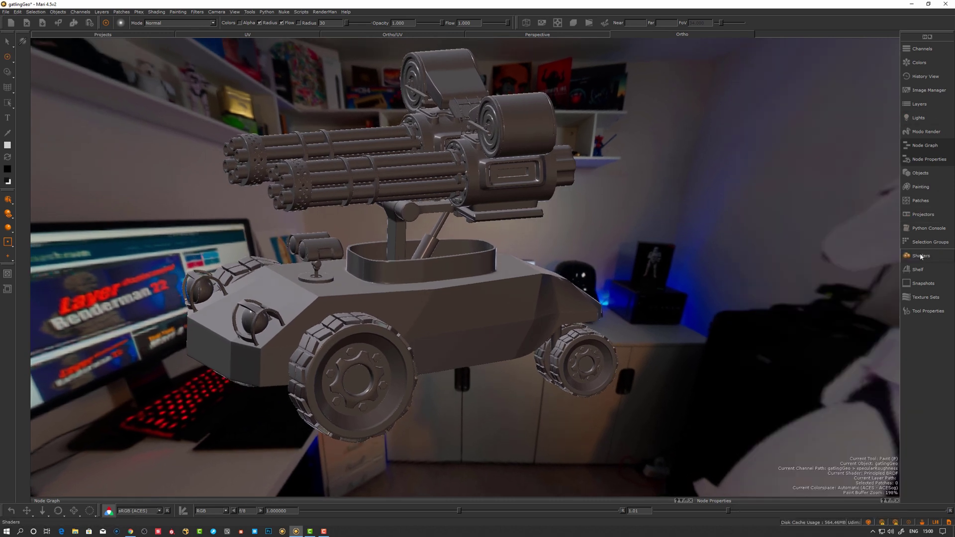
left_click(926, 145)
left_click(586, 454)
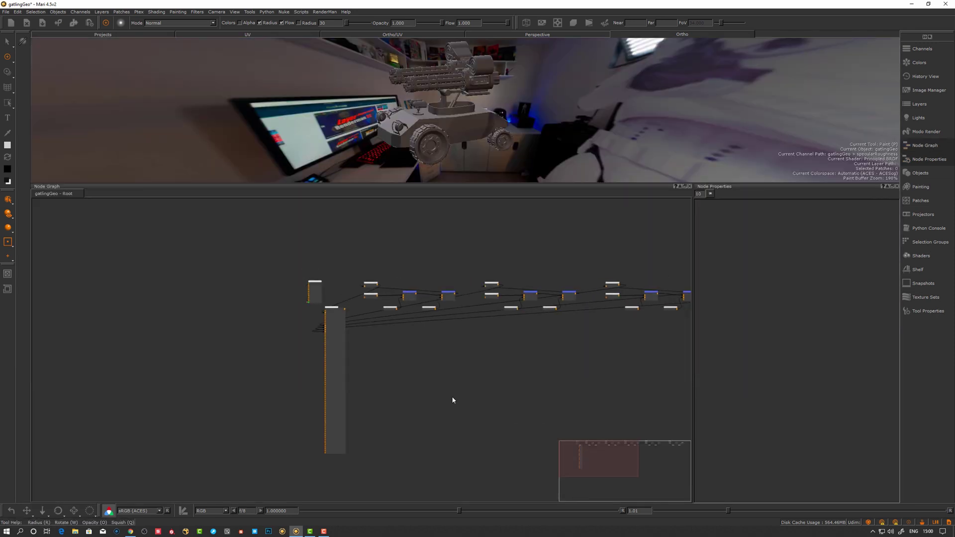
left_click_drag(340, 373, 363, 401)
right_click(362, 402)
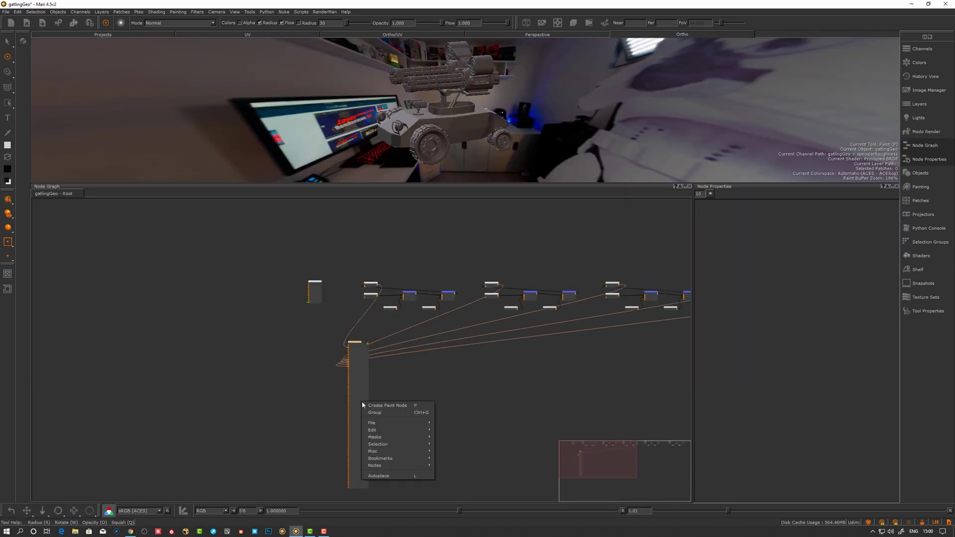
left_click(393, 477)
left_click(447, 414)
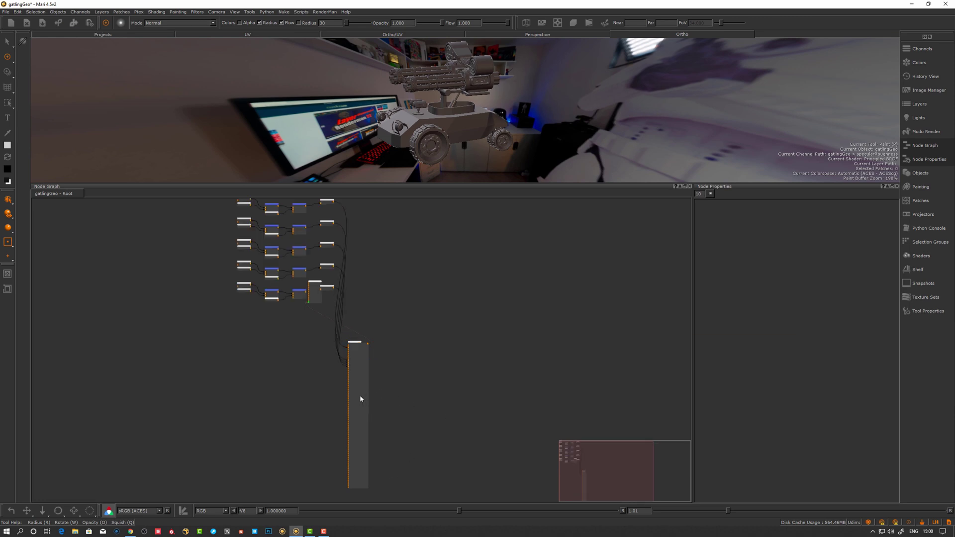
Move the PxrSurface shader node and the small separate node clear of the channel chains
left_click_drag(360, 396, 449, 249)
middle_click_drag(455, 239, 423, 340)
left_click_drag(423, 341, 430, 340)
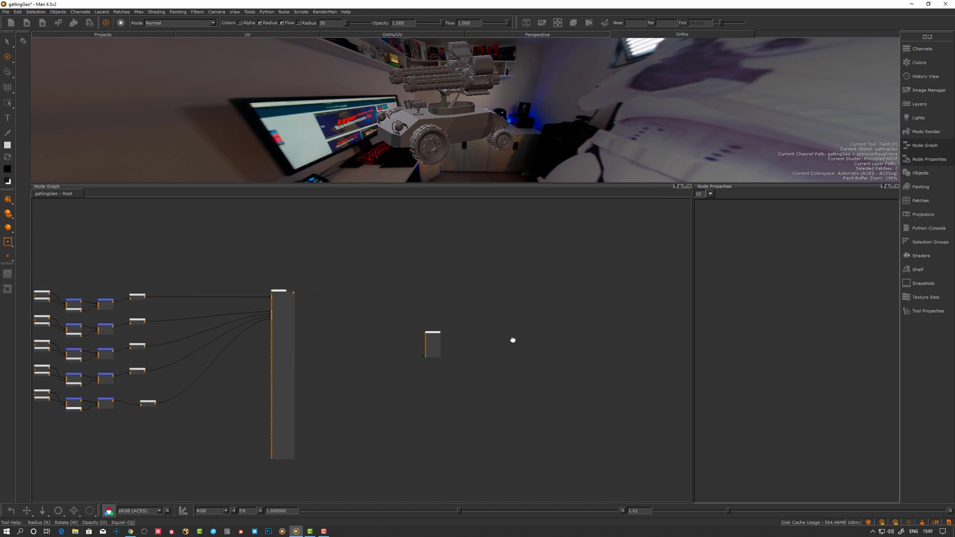
Create a Material node that uses the PxrSurface shader, with Create Shader Network enabled
key("Tab")
type("ma")
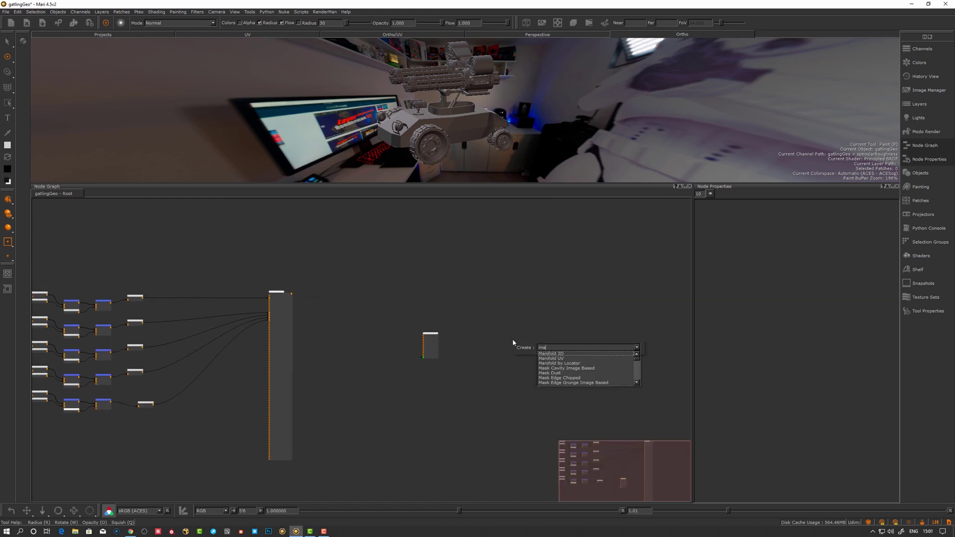
type("t")
key("Return")
left_click(488, 251)
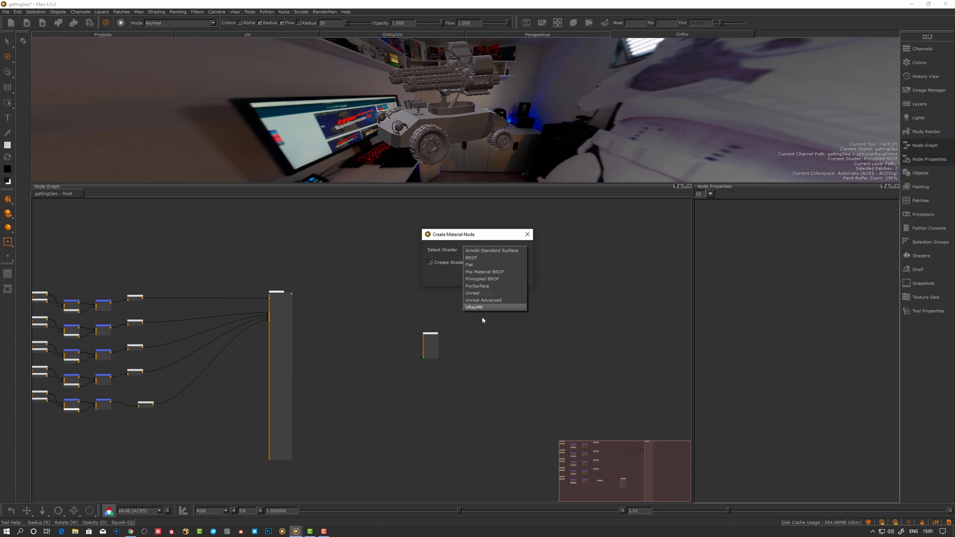
left_click(485, 287)
left_click(430, 263)
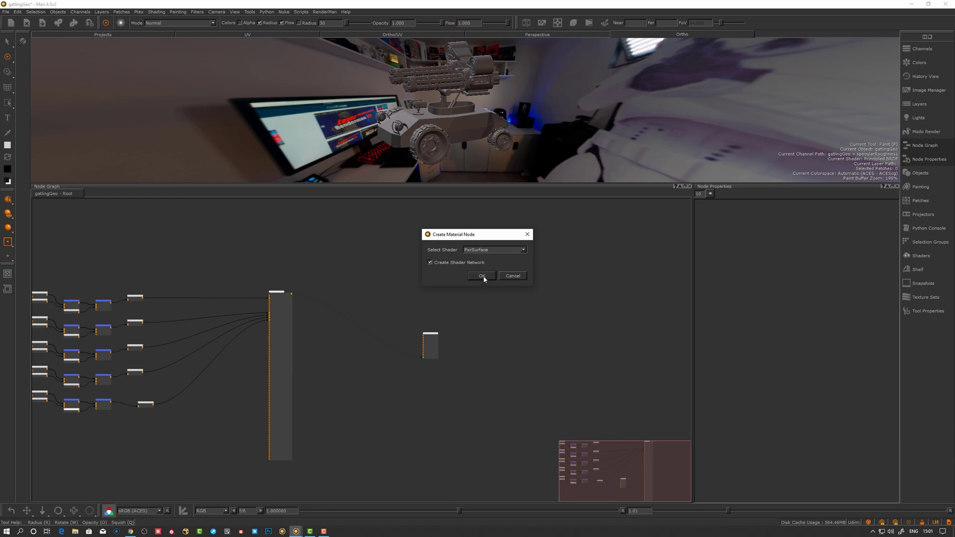
left_click(483, 276)
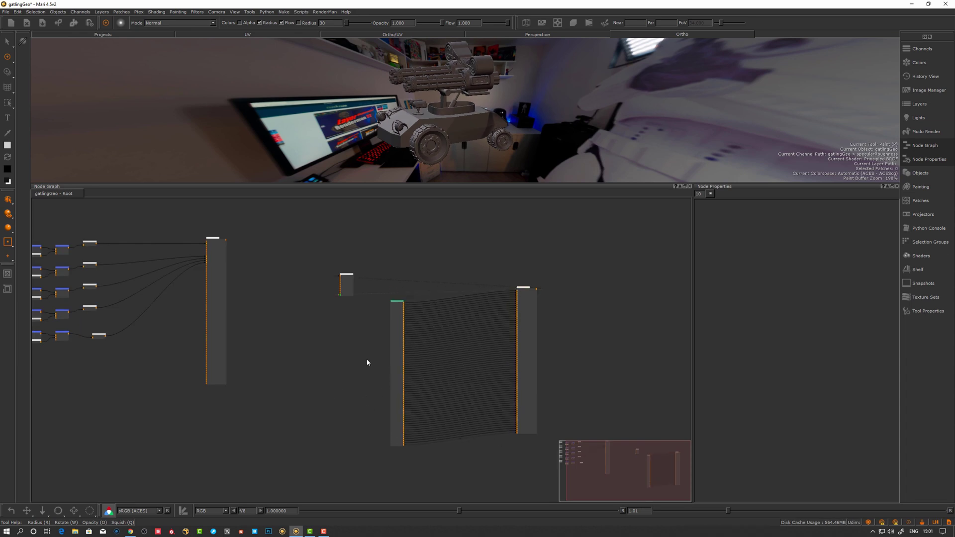
Enter the Material node's group and examine the nodes inside it
scroll(367, 354, "up", 5)
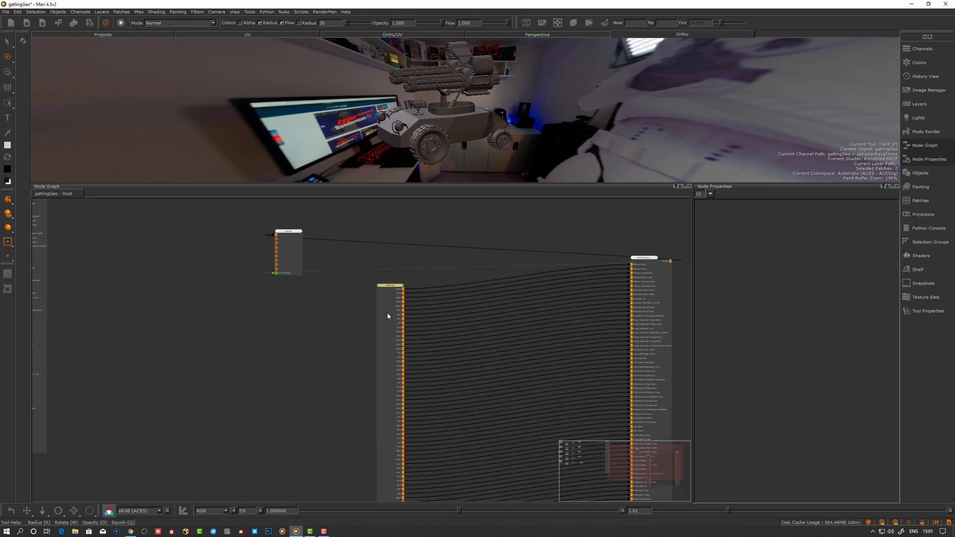
key("ctrl")
double_click(388, 316)
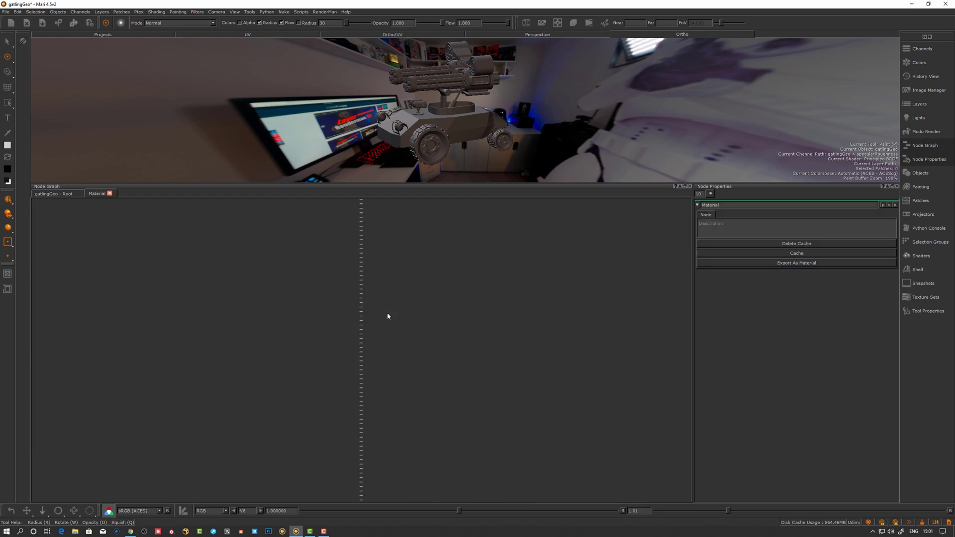
scroll(337, 299, "up", 5)
scroll(379, 313, "up", 5)
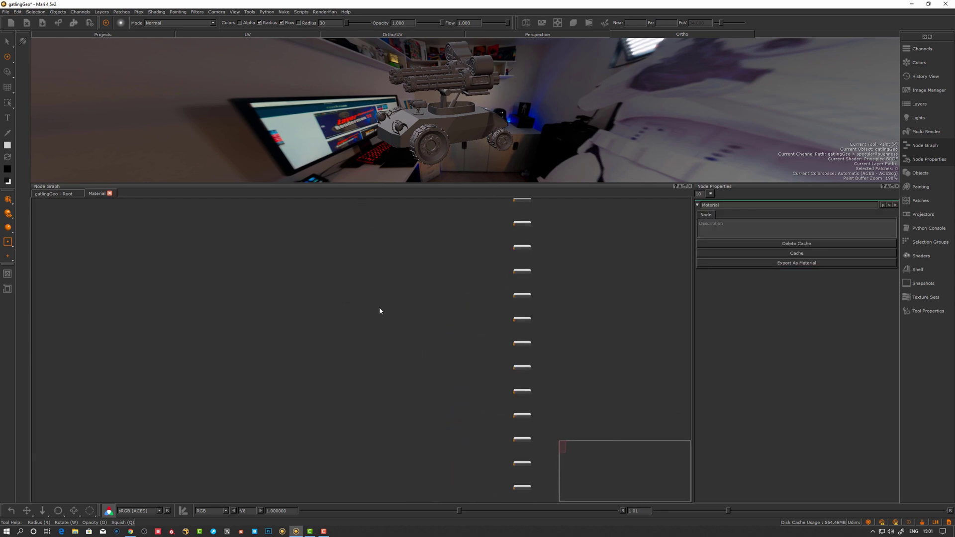
Create a Color node inside the Material group and connect its output to the dCol node's input
key("f")
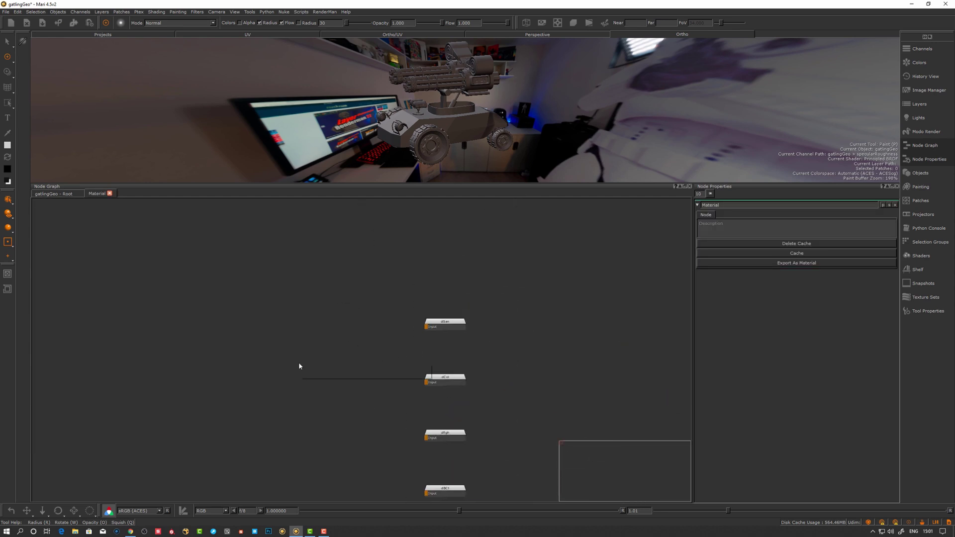
key("Tab")
type("col")
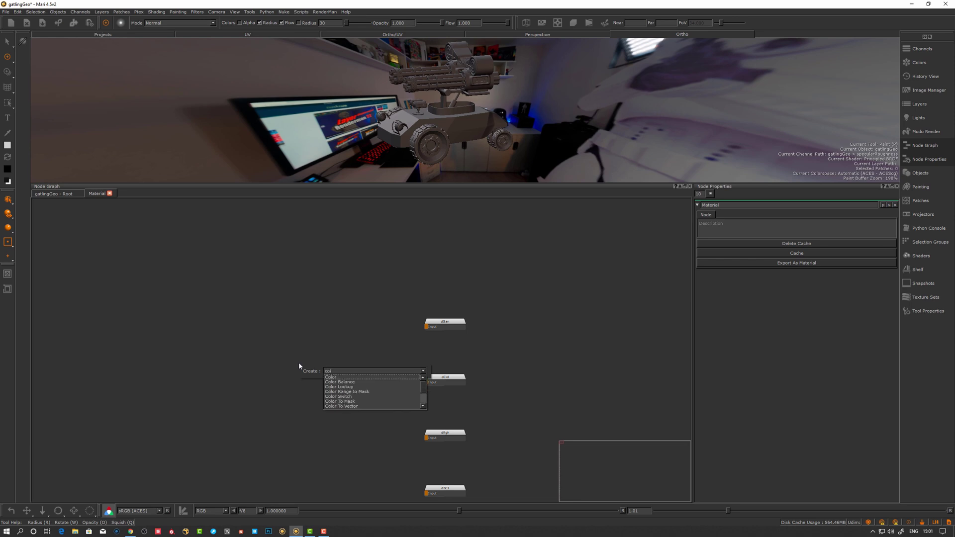
key("Return")
left_click_drag(300, 367, 426, 382)
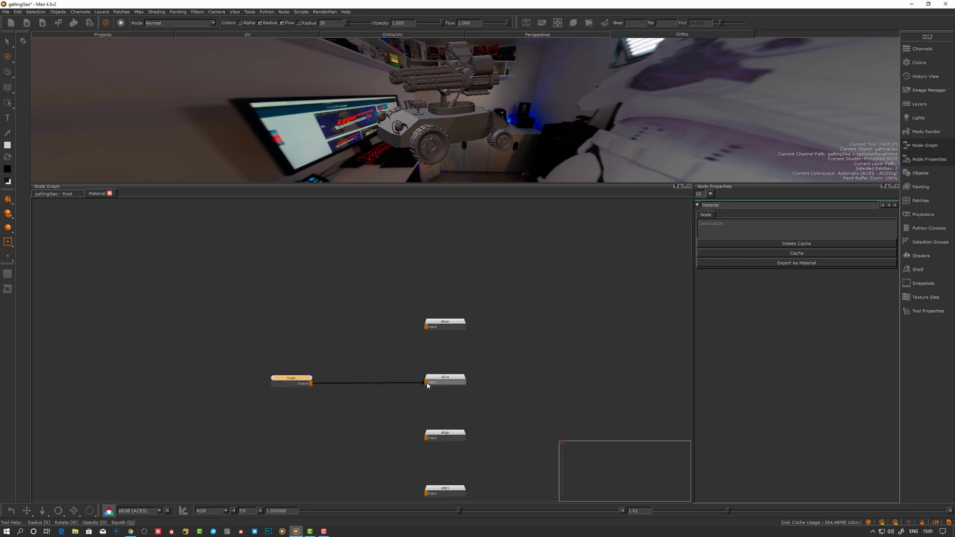
left_click_drag(295, 383, 303, 387)
Set the Color node's color to a dark green and inspect the vehicle up close
double_click(304, 387)
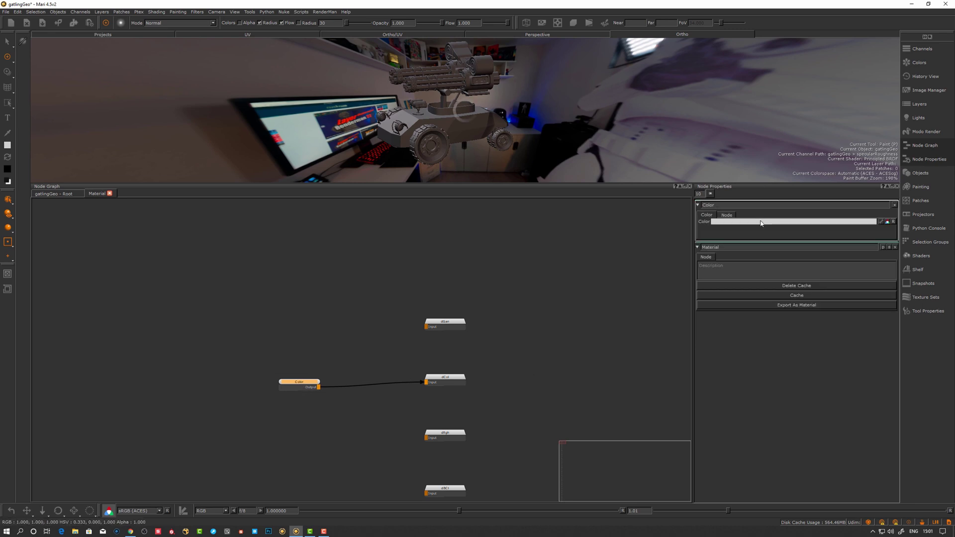
left_click(732, 221)
left_click(846, 199)
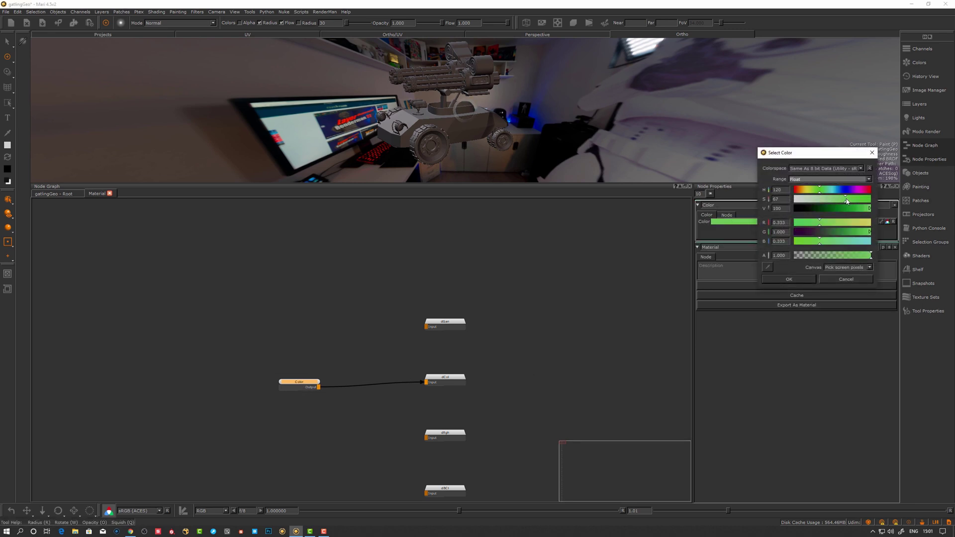
left_click_drag(851, 201, 837, 211)
left_click(791, 281)
left_click_drag(403, 85, 480, 143, "alt")
right_click_drag(480, 143, 490, 149, "alt")
mouse_move(490, 149)
left_mouse_down("alt")
mouse_move(507, 157)
mouse_move(498, 159)
mouse_move(499, 145)
mouse_move(486, 154)
left_mouse_up("alt")
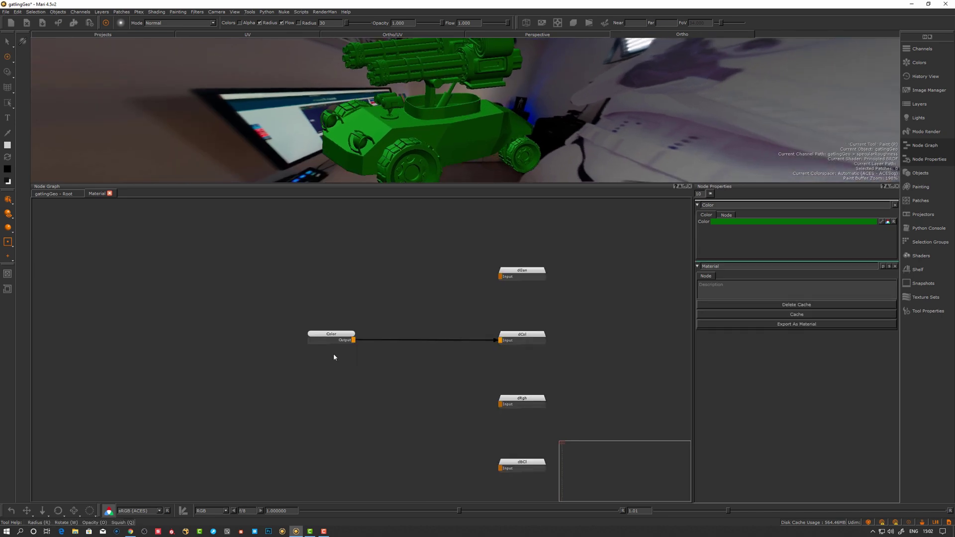
Set the Primary Specular Fresnel Mode of the PxrSurface1 shader to Physical
left_click(324, 339)
left_click(328, 399)
middle_click_drag(330, 408, 338, 320)
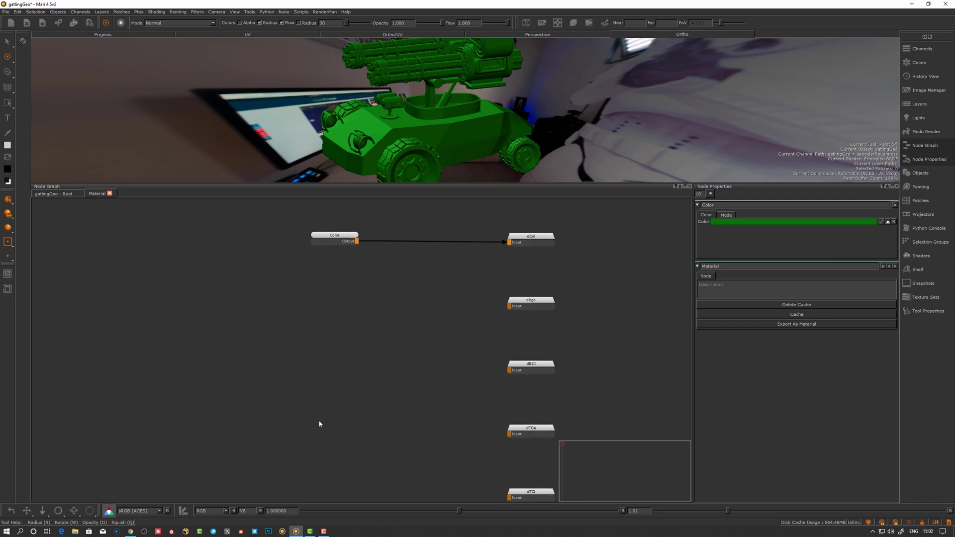
middle_click_drag(320, 424, 328, 377)
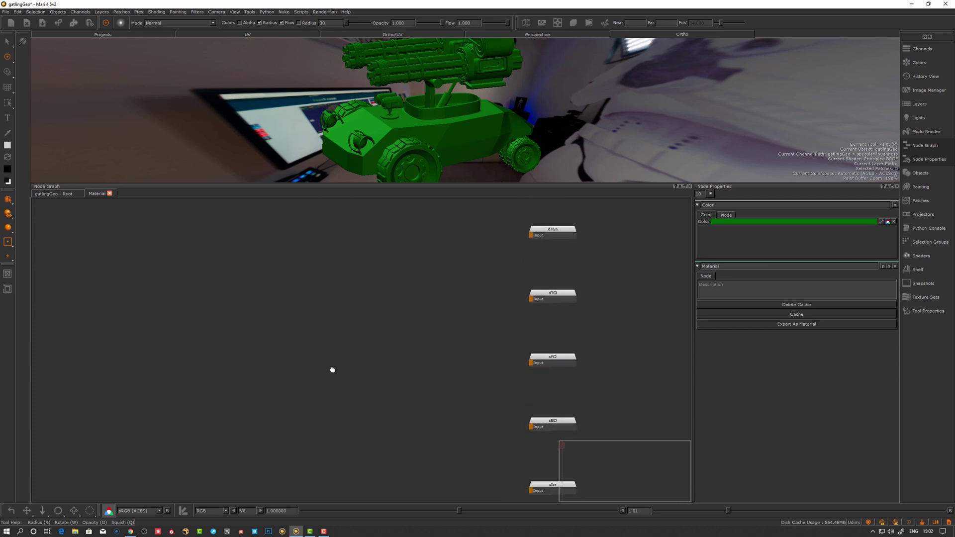
middle_click_drag(331, 420, 330, 419)
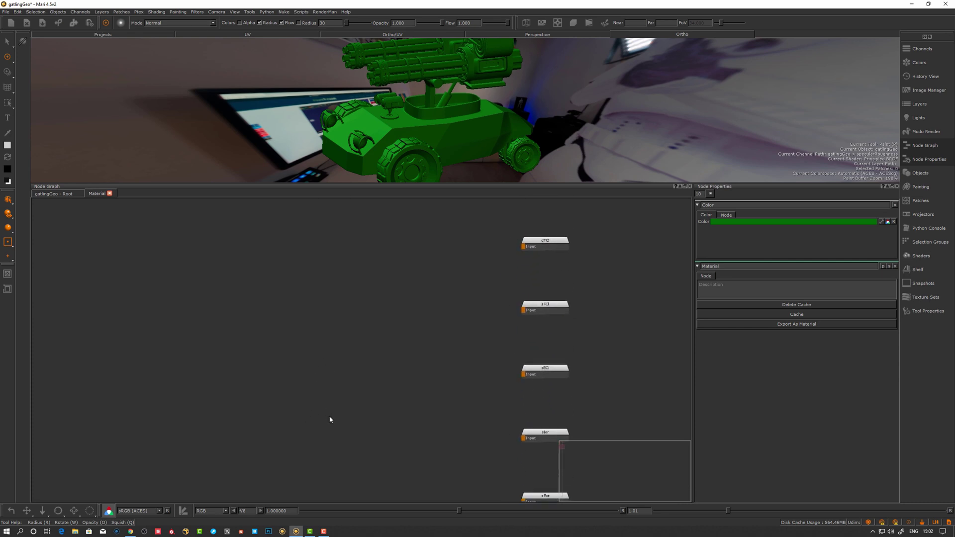
middle_click_drag(521, 391, 517, 395)
left_click(920, 256)
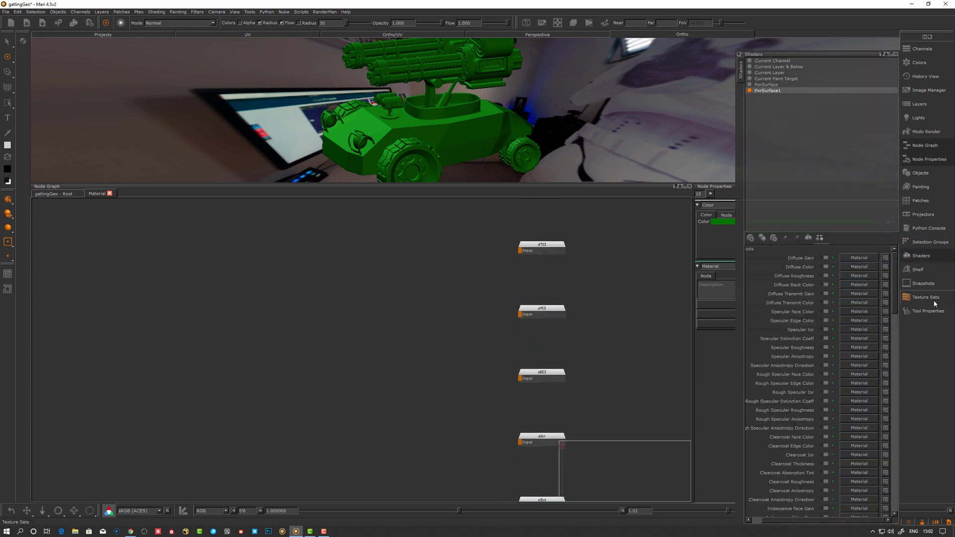
left_click(767, 91)
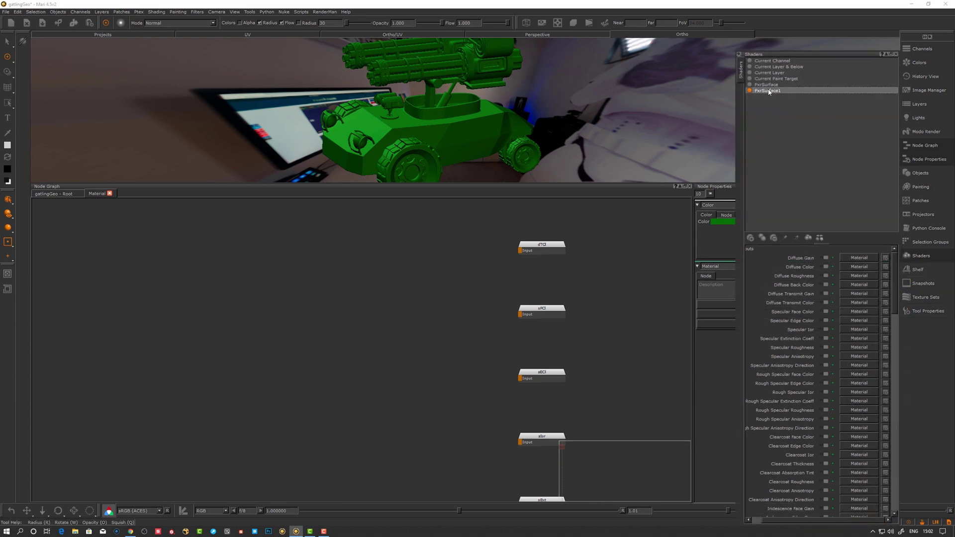
left_click_drag(895, 279, 912, 425)
left_click(826, 399)
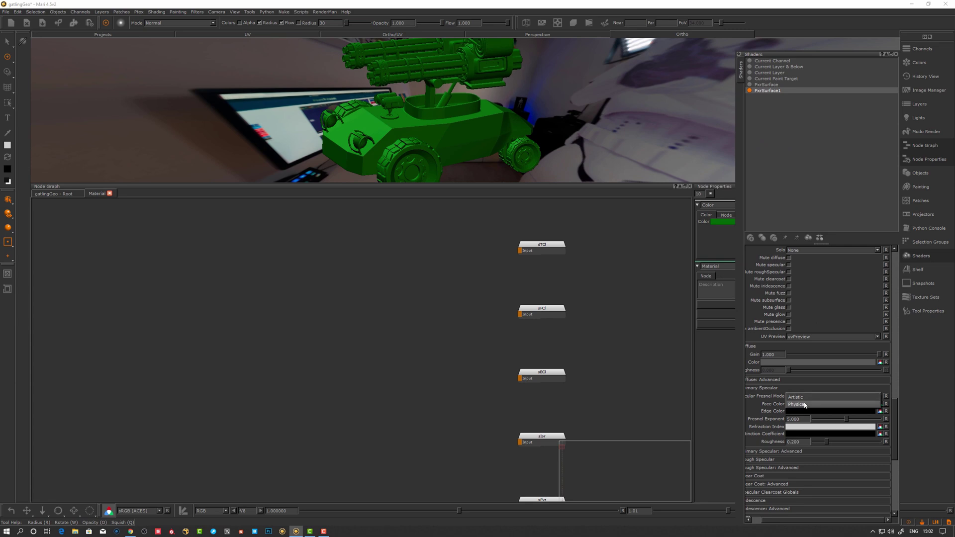
left_click(804, 404)
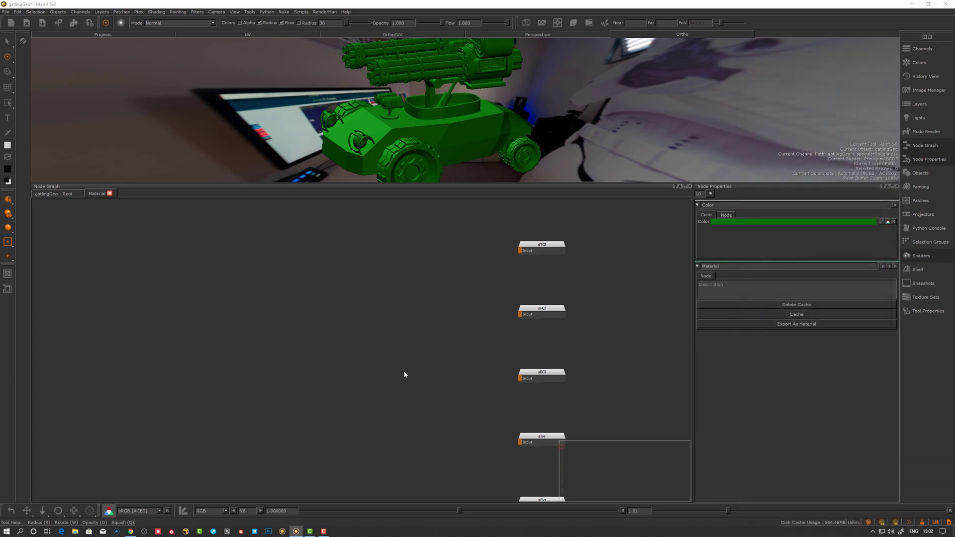
Create a second Color node and connect its output to the sECl node's input
middle_click_drag(403, 371, 384, 355)
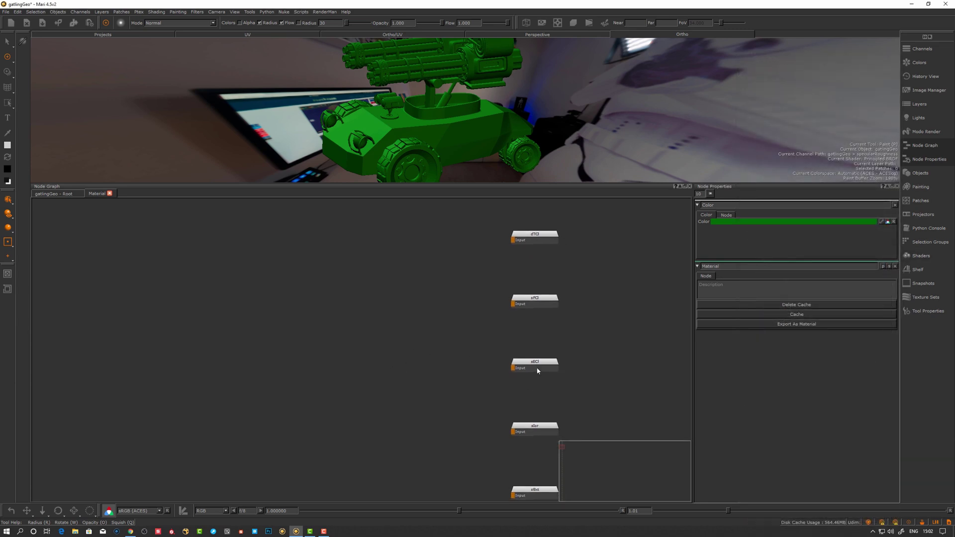
middle_click_drag(538, 371, 538, 386)
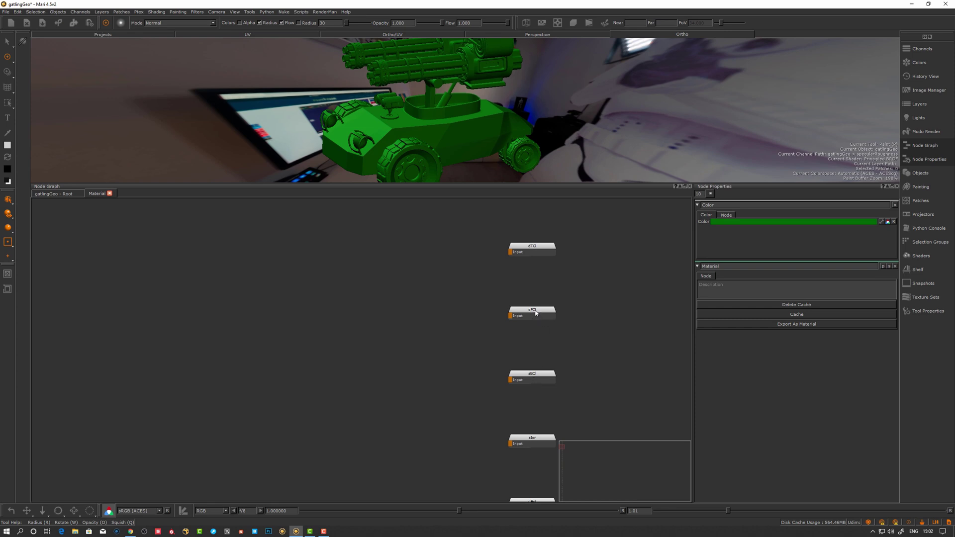
middle_click_drag(450, 387, 456, 382)
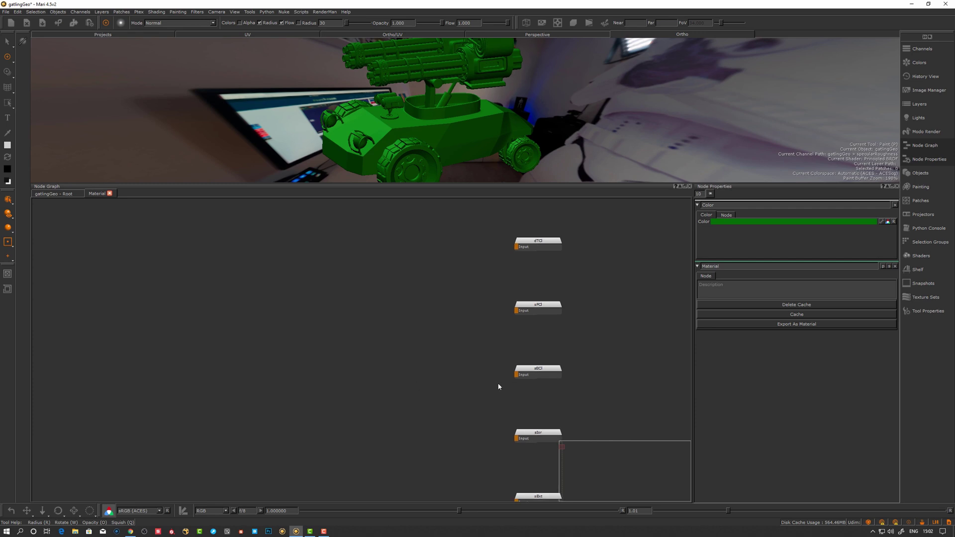
middle_click_drag(447, 390, 453, 391)
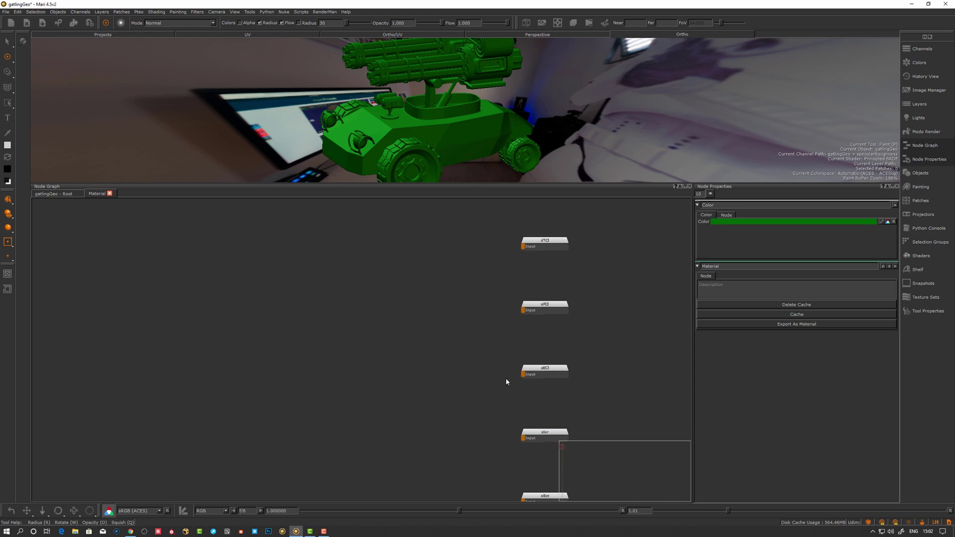
middle_click_drag(548, 371, 535, 354)
left_click(538, 357)
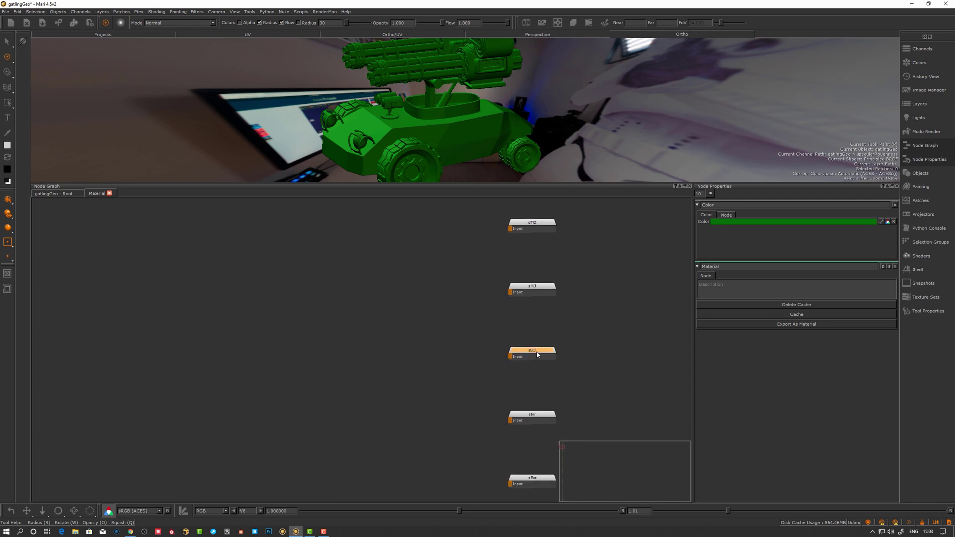
left_click(575, 381)
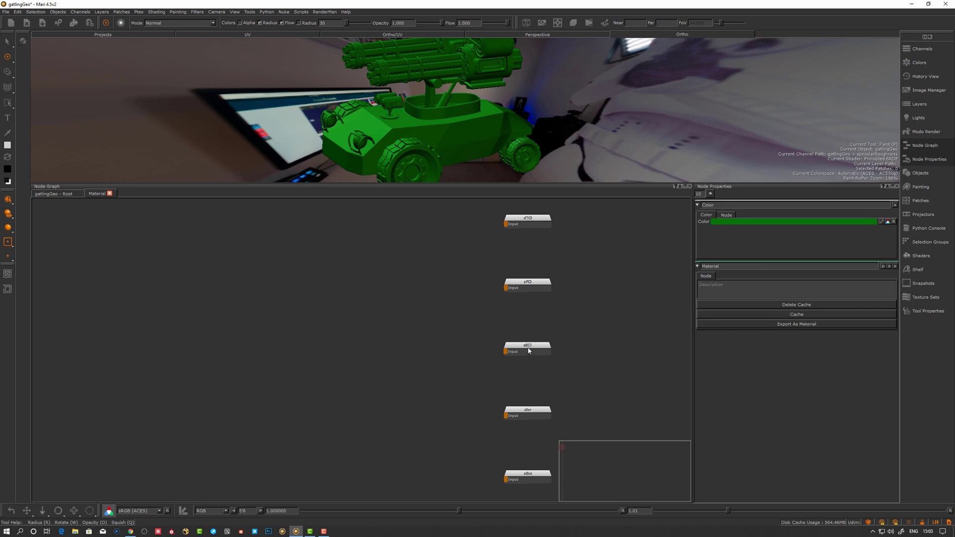
key("Tab")
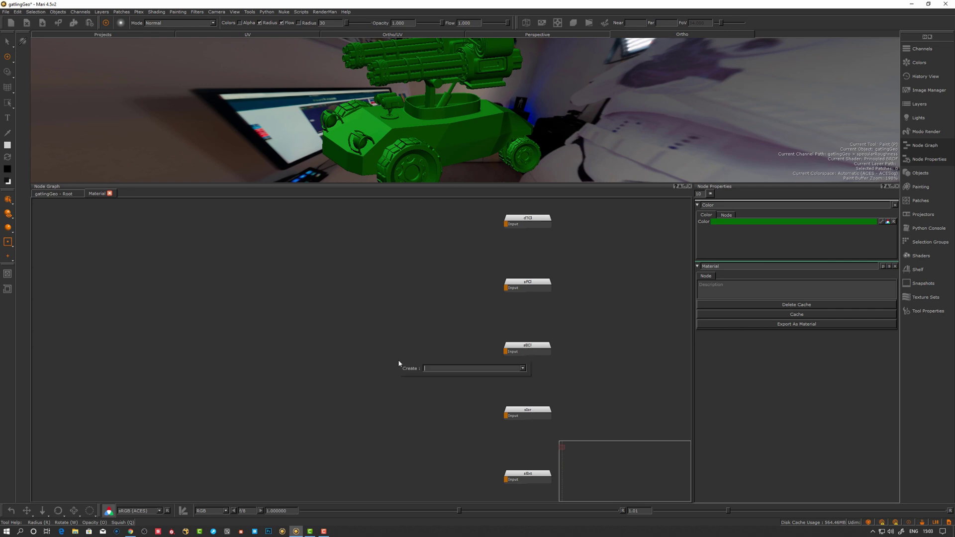
type("color")
key("Return")
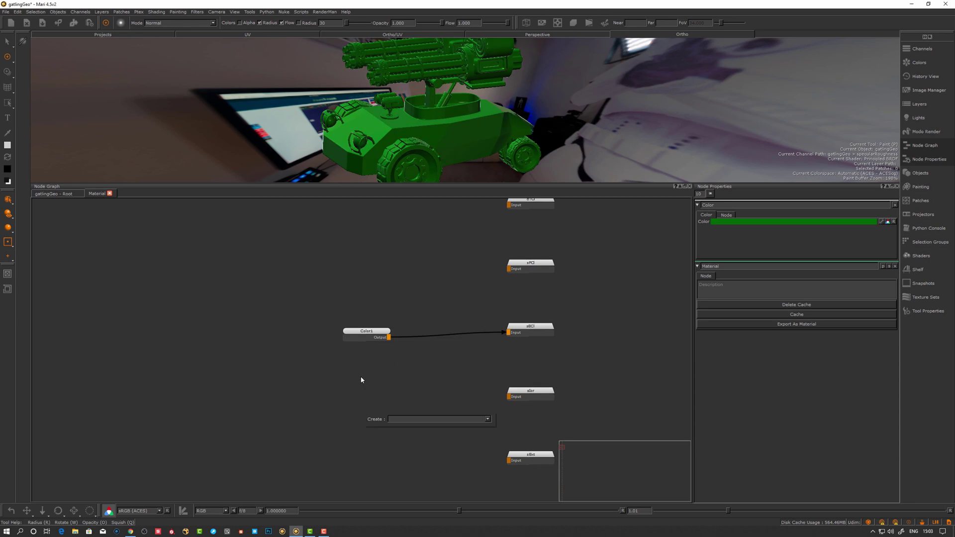
key("Escape")
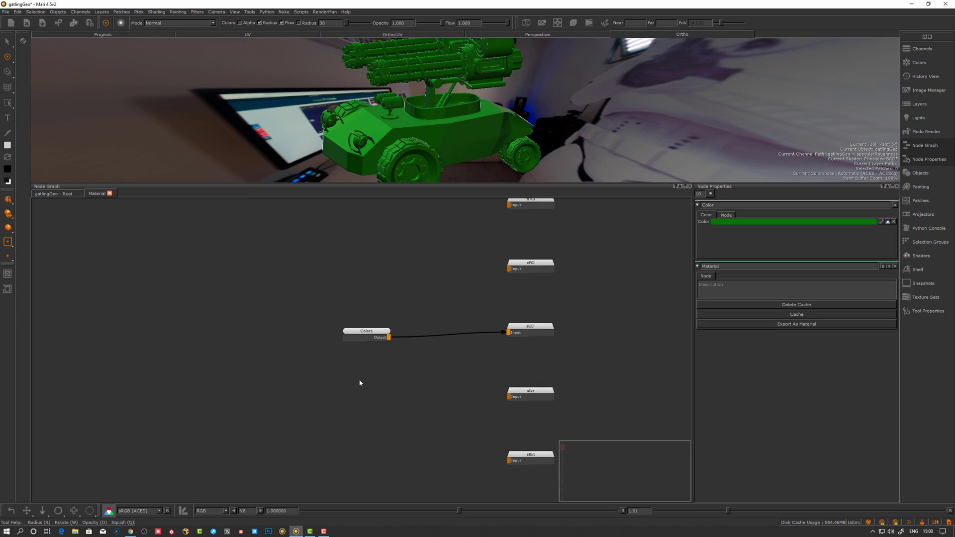
Create a third Color node below the sECl one and set its red, green and blue values to 1.5
key("Tab")
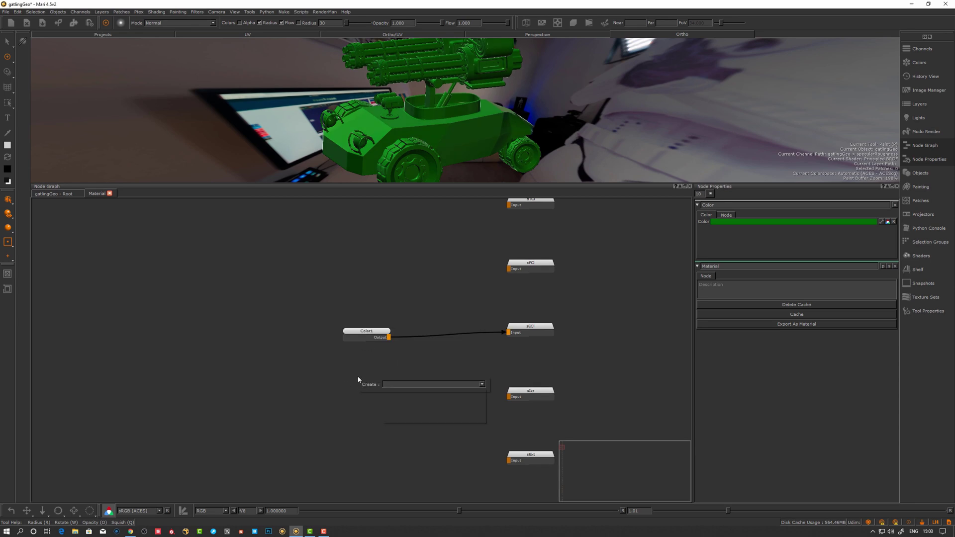
type("col")
key("Return")
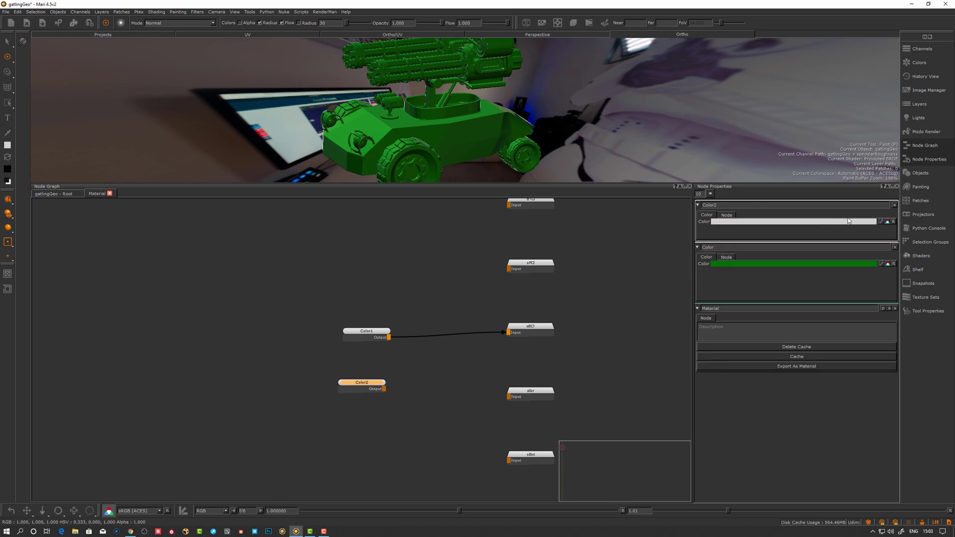
left_click(814, 223)
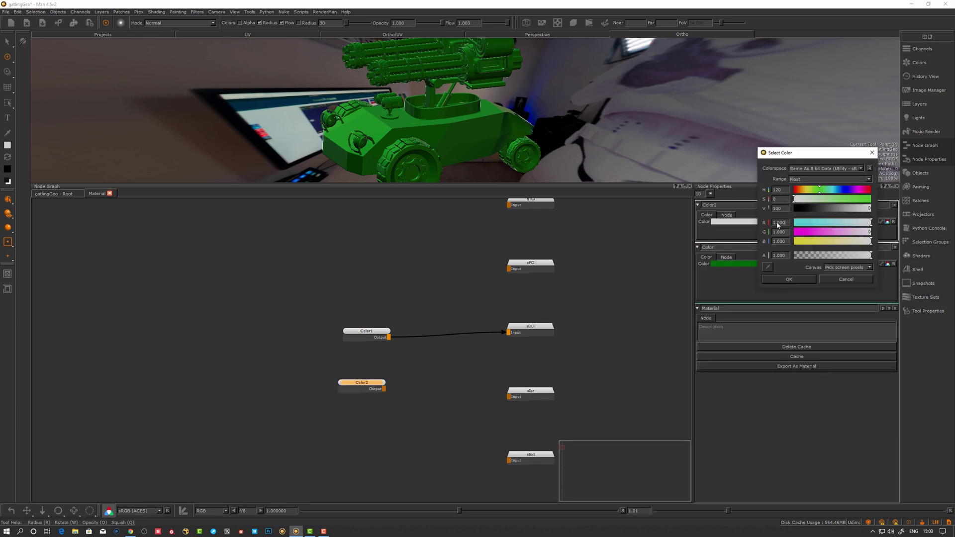
left_click_drag(776, 223, 787, 242)
type(".51.5")
key("Tab")
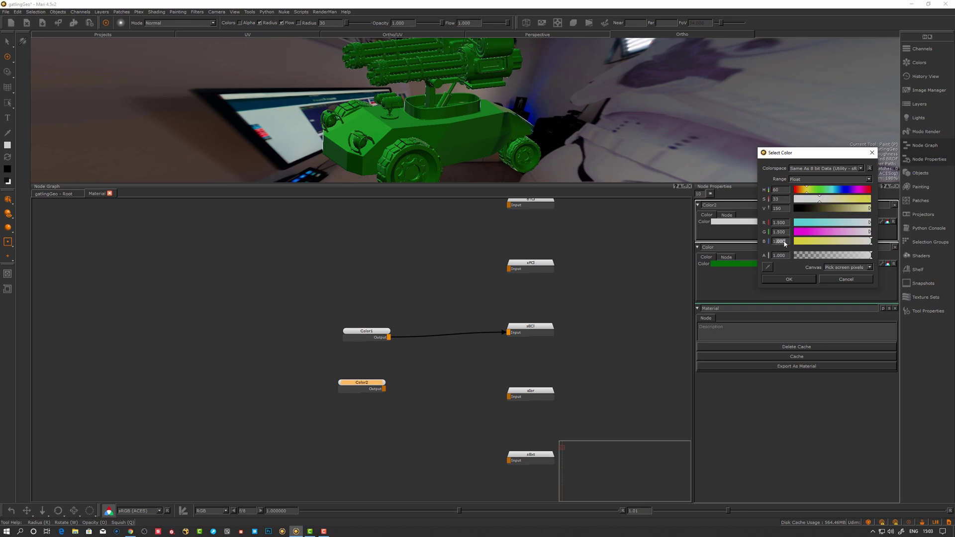
type(".5")
key("Return")
Connect the Color2 node to the sIor input, align it with that node and view the vehicle from another angle
left_click_drag(372, 390, 516, 396)
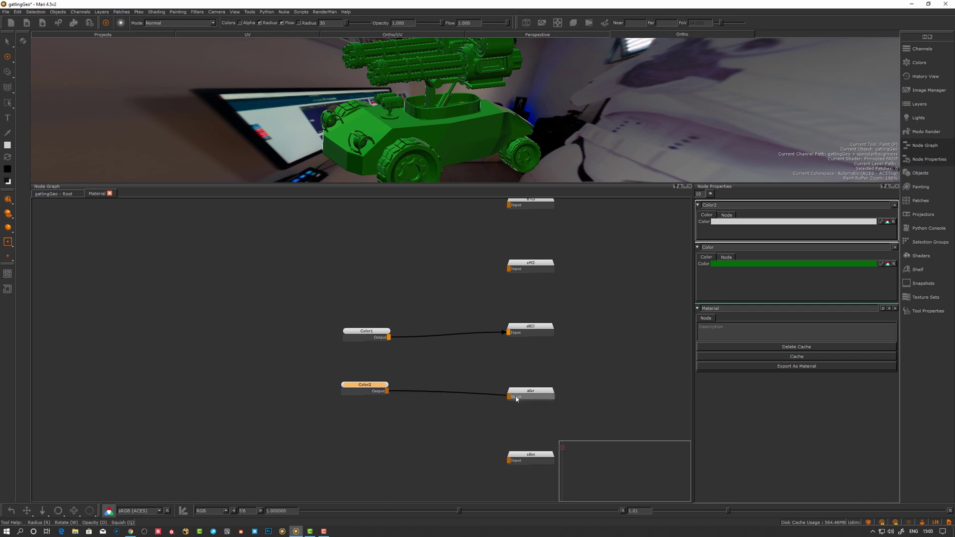
left_click_drag(377, 393, 375, 400)
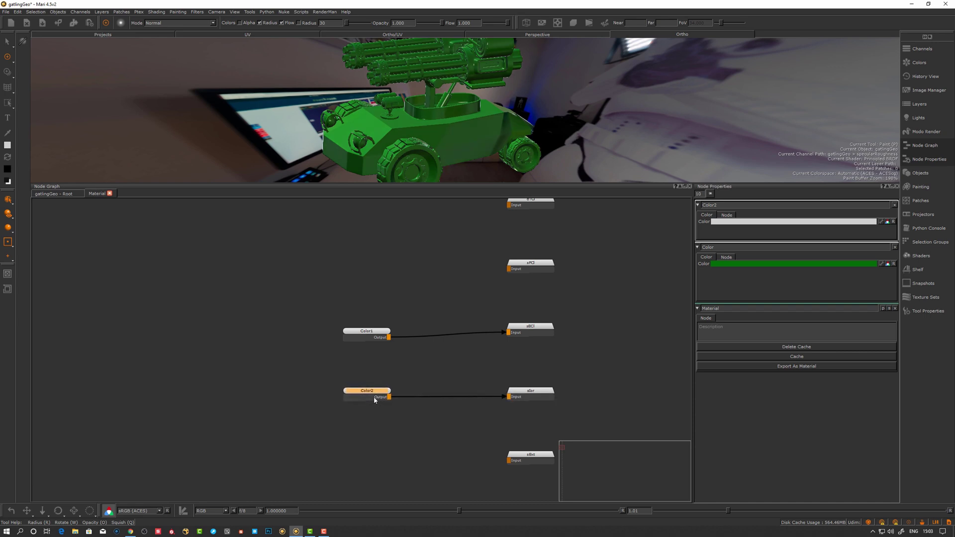
left_click(374, 424)
left_click_drag(558, 119, 597, 133, "alt")
Create a Black Constant node and connect its output to the sExt node's input
middle_click_drag(434, 435, 423, 389)
middle_click_drag(360, 423, 372, 388)
key("Tab")
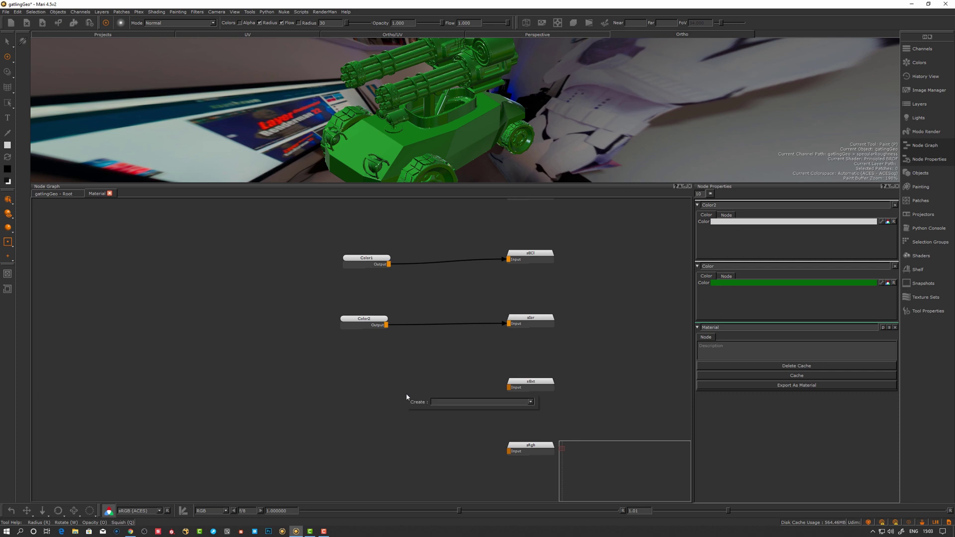
type("bl")
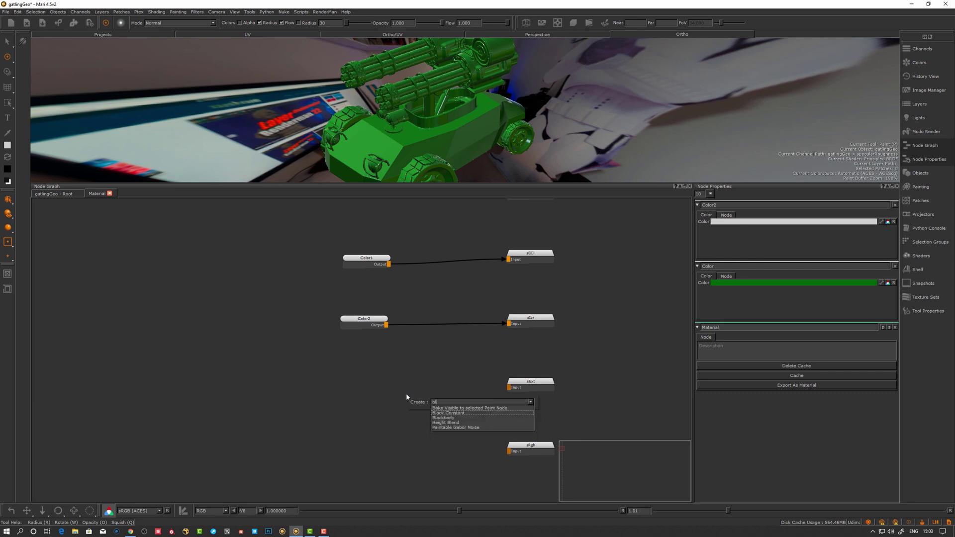
key("Down")
key("Up")
key("Return")
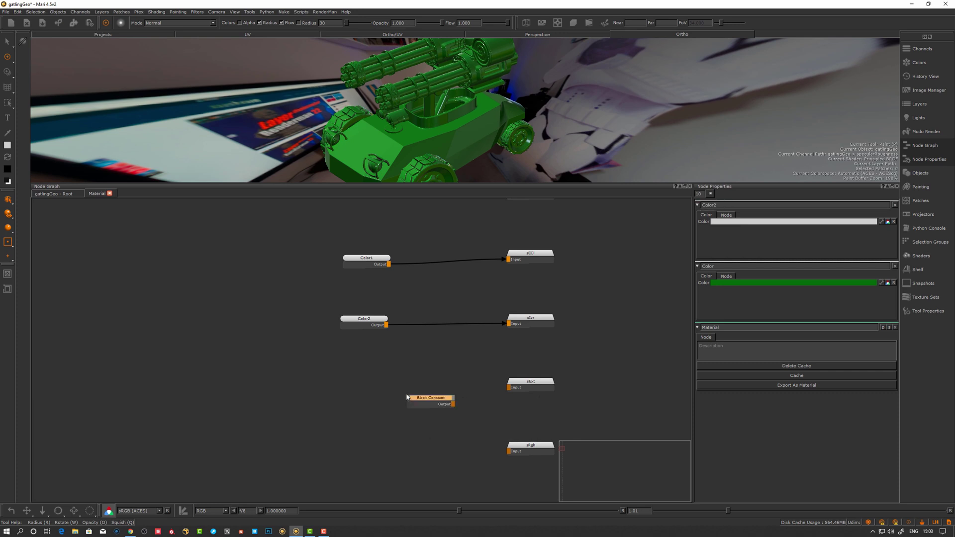
left_click_drag(407, 398, 508, 387)
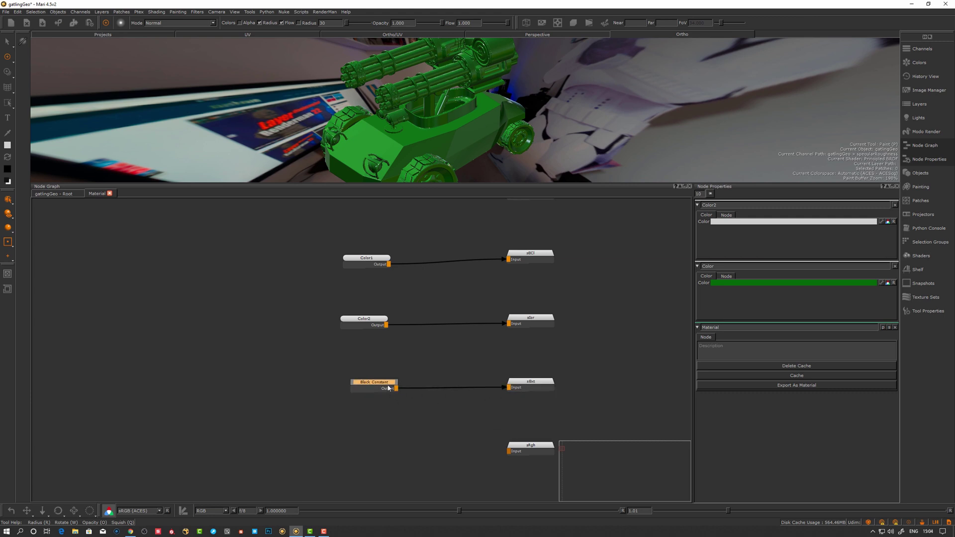
Line up the Black Constant node with the sExt node, beneath the Color nodes
left_click_drag(388, 388, 391, 386)
left_click_drag(518, 388, 520, 388)
left_click(434, 427)
left_click_drag(364, 382, 362, 383)
mouse_move(376, 387)
left_mouse_down()
mouse_move(382, 398)
mouse_move(362, 387)
left_mouse_up()
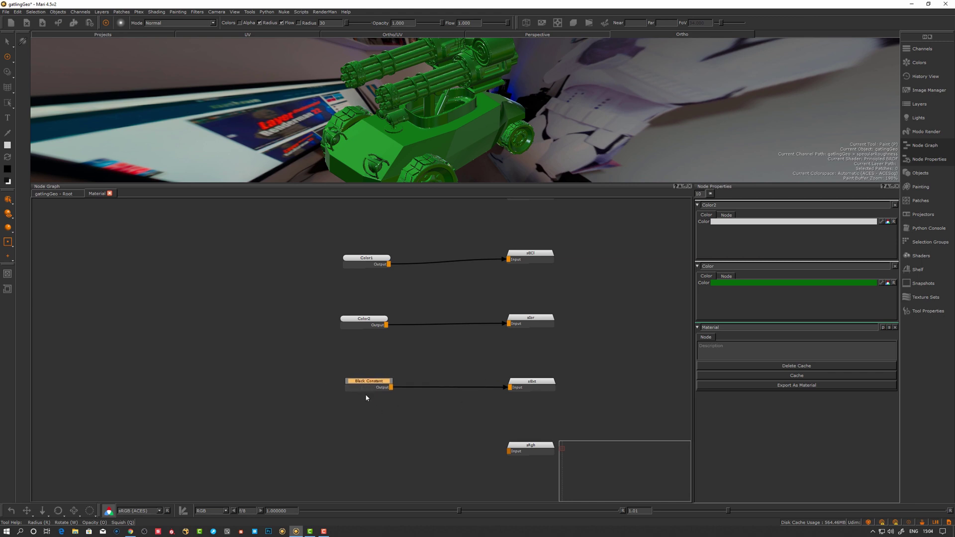
left_click_drag(376, 389, 378, 391)
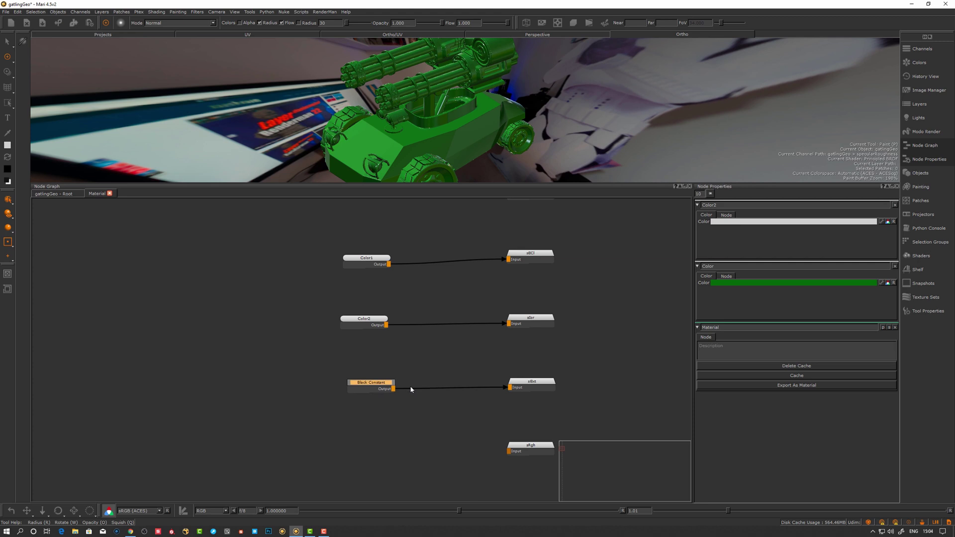
Create a Float node feeding the sRgh input and set its 0 - 1 value to 0.113
middle_click_drag(366, 437, 392, 381)
middle_click_drag(388, 421, 375, 410)
left_click(336, 441)
key("Tab")
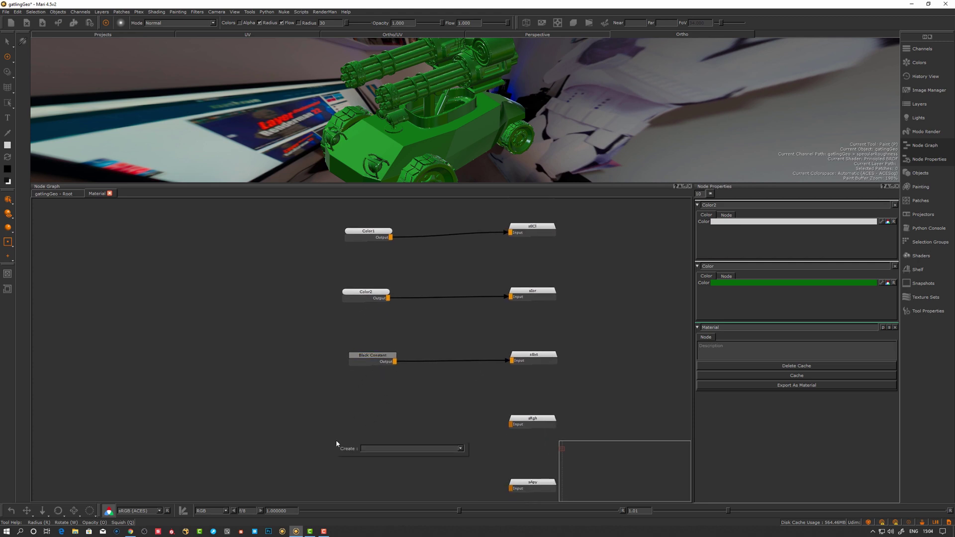
type("flo")
key("Return")
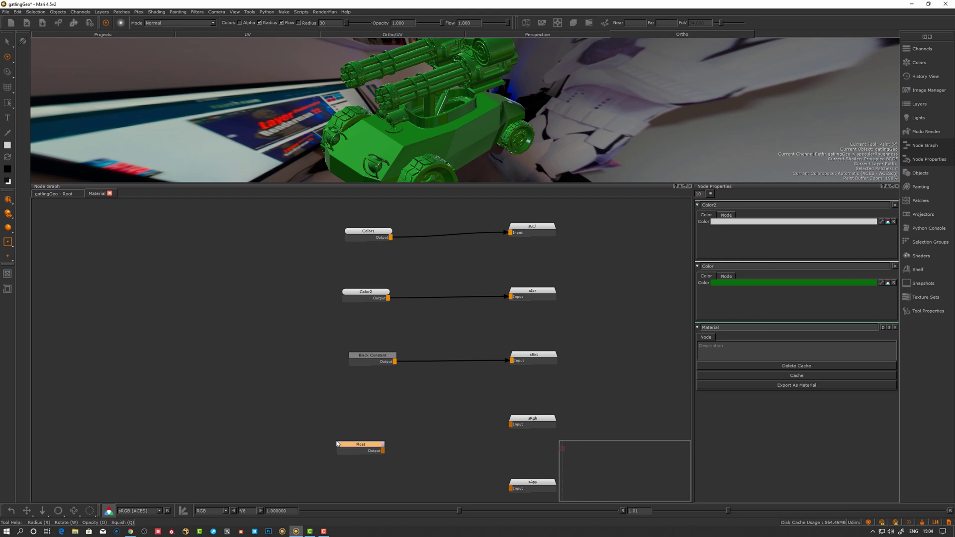
left_click_drag(372, 452, 368, 432)
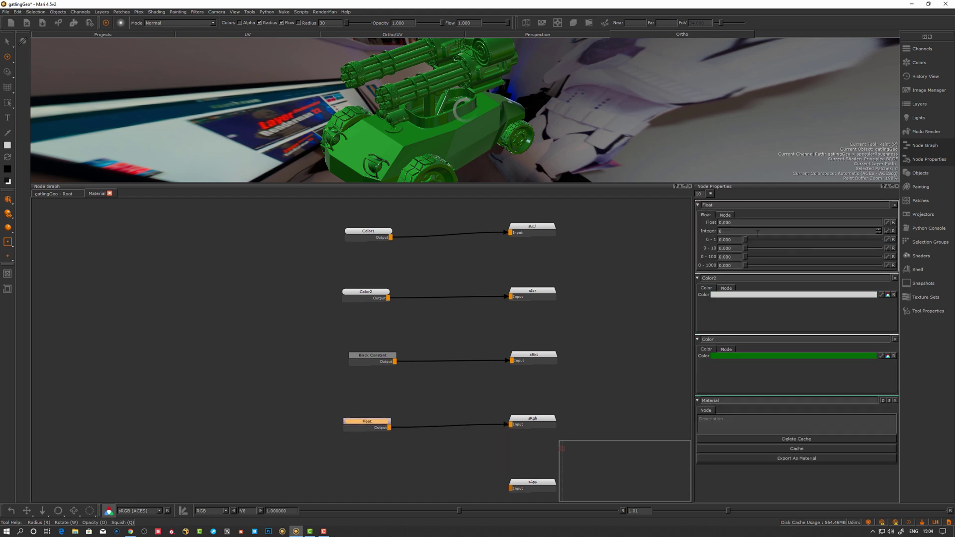
left_click_drag(747, 239, 754, 239)
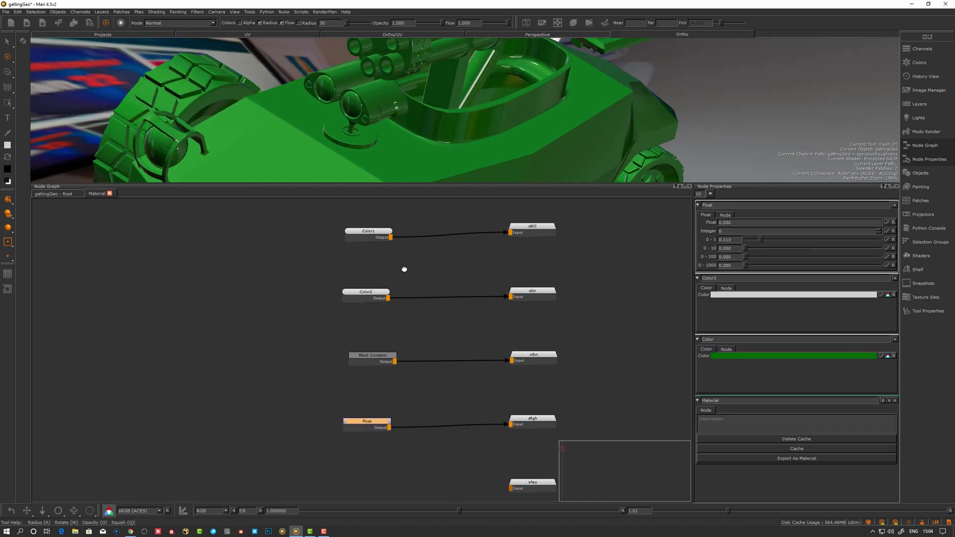
Darken the Color node feeding dCol to a green with saturation 57 and value 46
middle_click_drag(364, 235, 363, 282)
left_click_drag(362, 285, 361, 276)
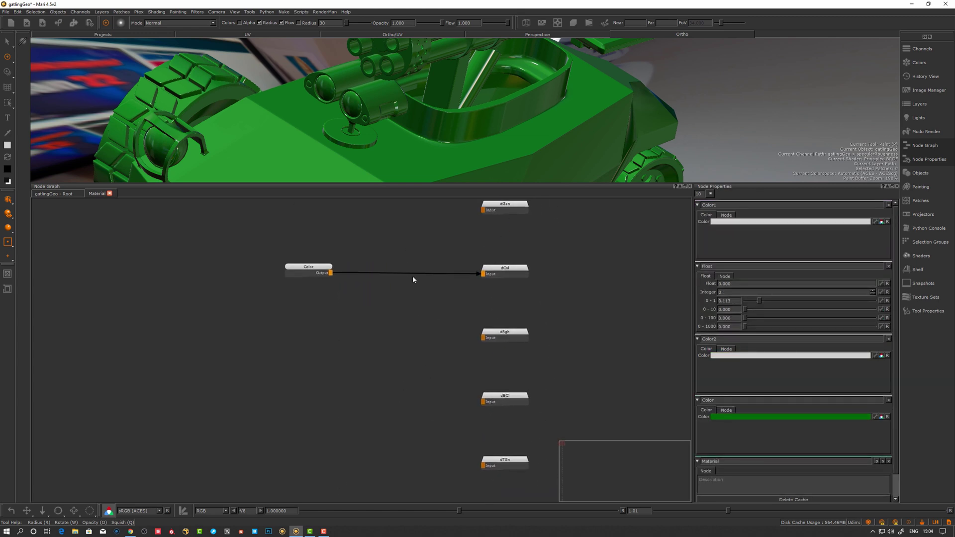
left_click_drag(852, 199, 830, 212)
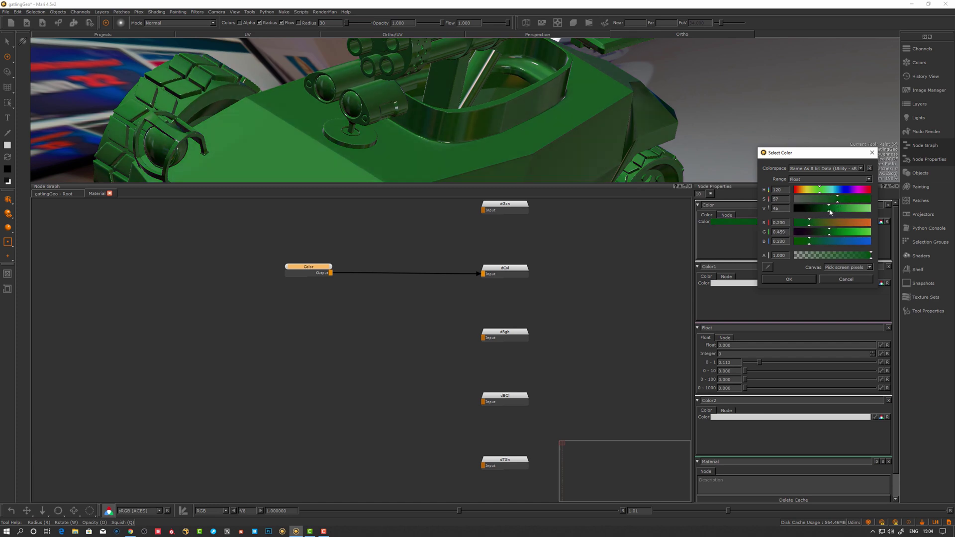
left_click(789, 279)
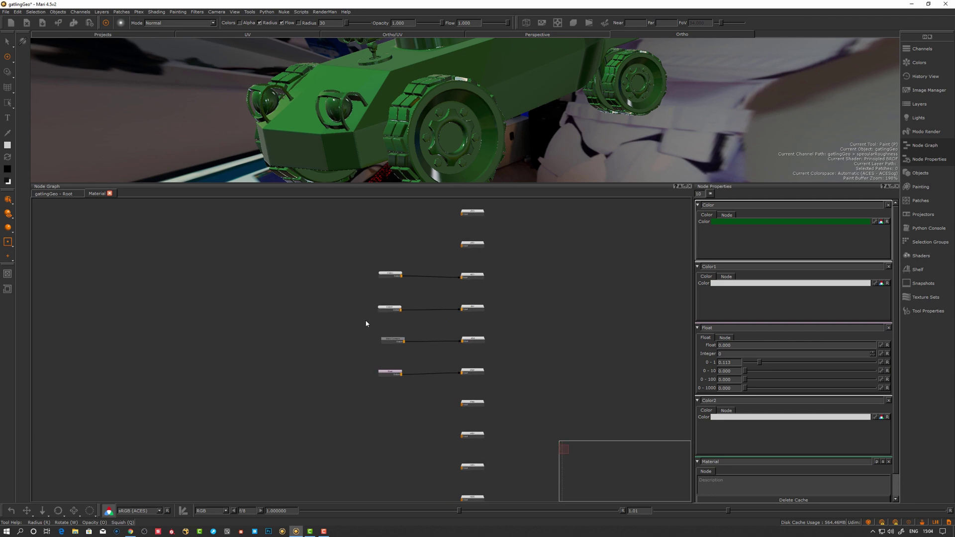
Raise the 0 - 1 value of the Float node feeding sRgh to 0.281
scroll(366, 323, "up", 3)
left_click(402, 376)
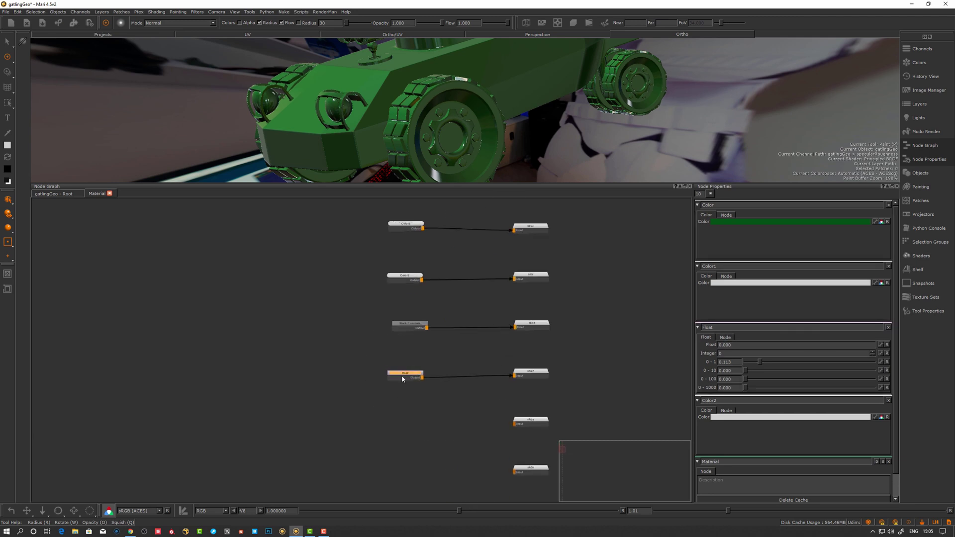
left_click_drag(760, 240, 782, 241)
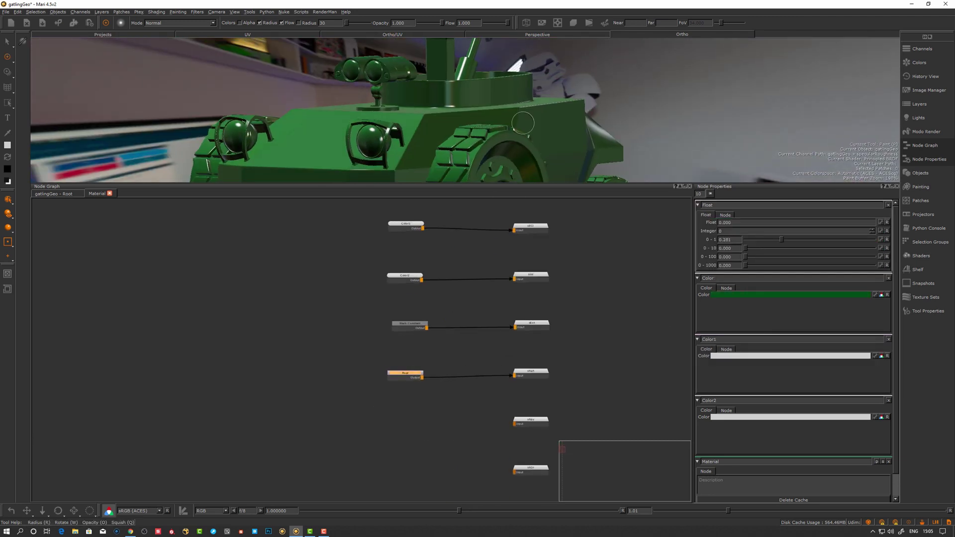
Return to the root node graph and show the Material group node's properties
left_click(71, 195)
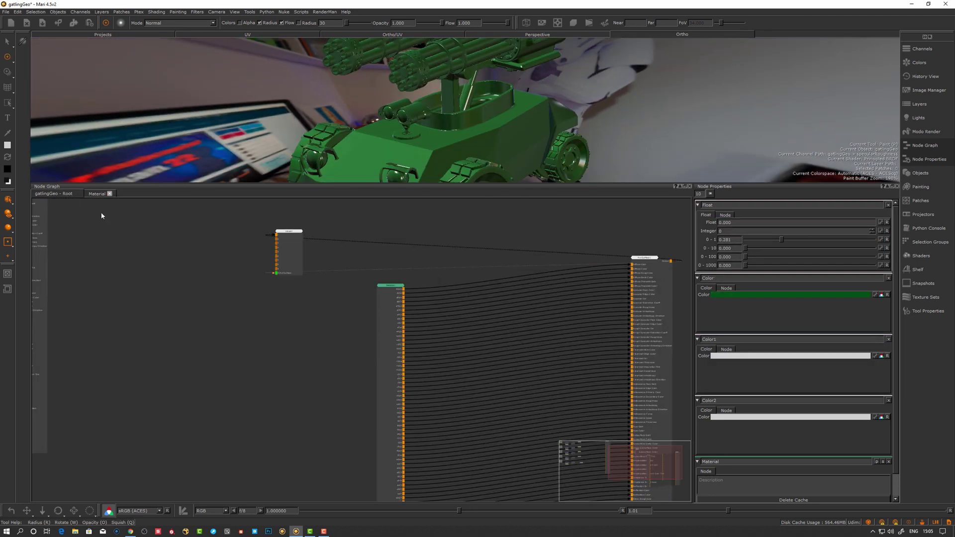
right_click(376, 321)
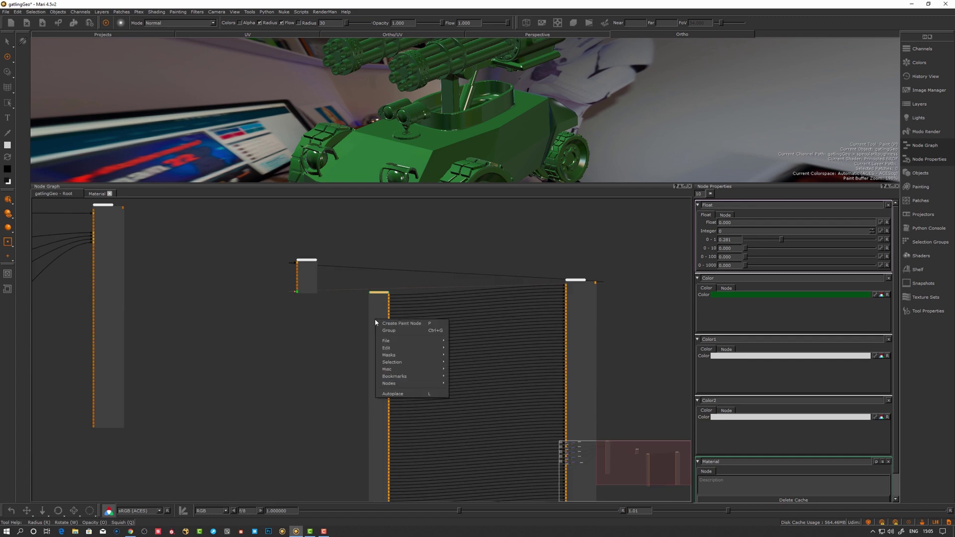
double_click(375, 310)
left_click_drag(378, 313, 387, 317)
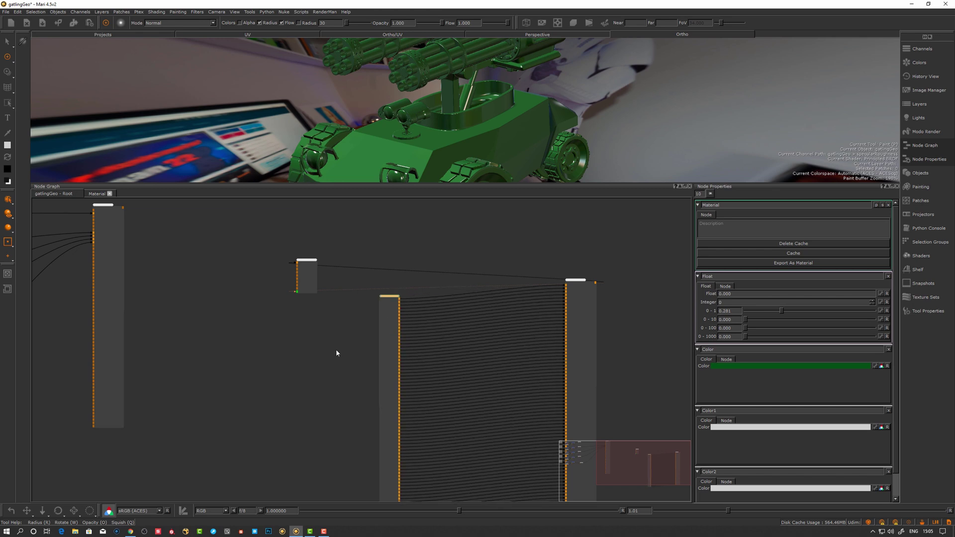
Inside the Material group, rename the Float node feeding sRgh as ROUGHNESS
left_click(95, 193)
middle_click_drag(410, 377, 422, 356)
double_click(422, 356)
scroll(423, 371, "up", 3)
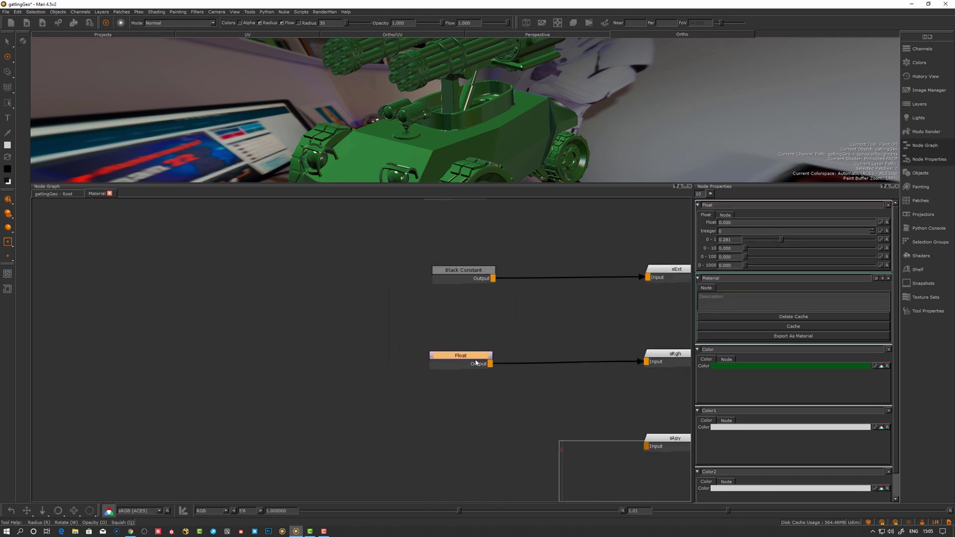
left_click_drag(476, 363, 467, 357)
double_click(740, 204)
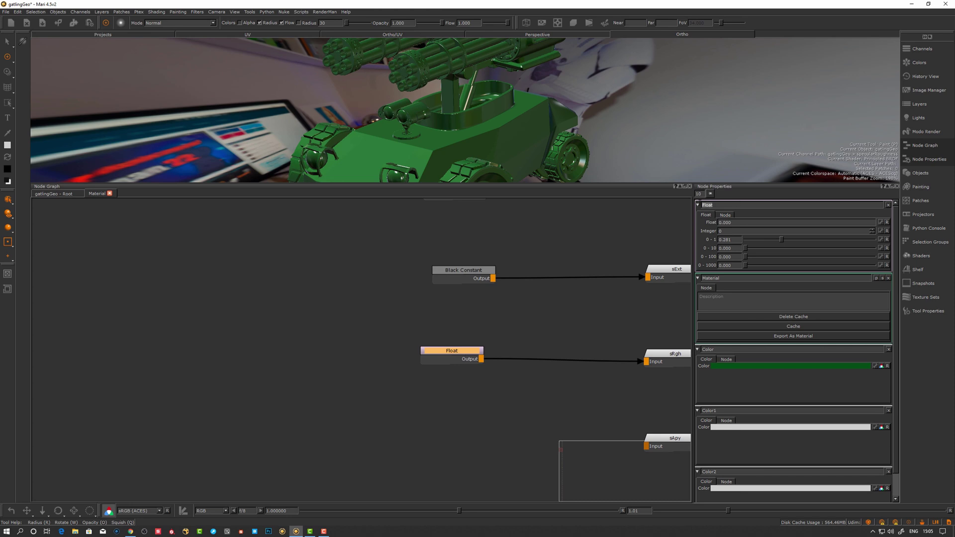
type("ROUGHNESS")
key("Return")
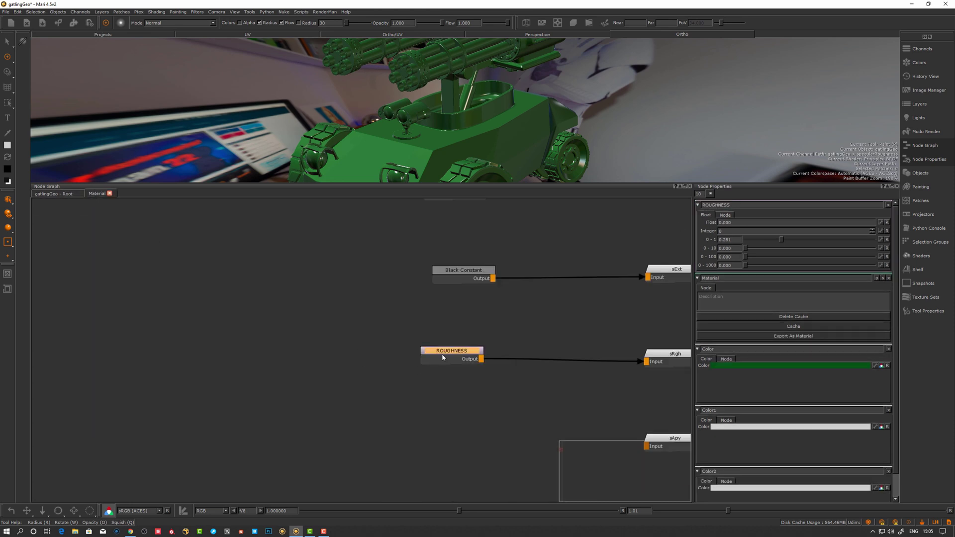
Expose the ROUGHNESS node's 0 - 1 control on the Material group node and set it there to 0.276
left_click(881, 240)
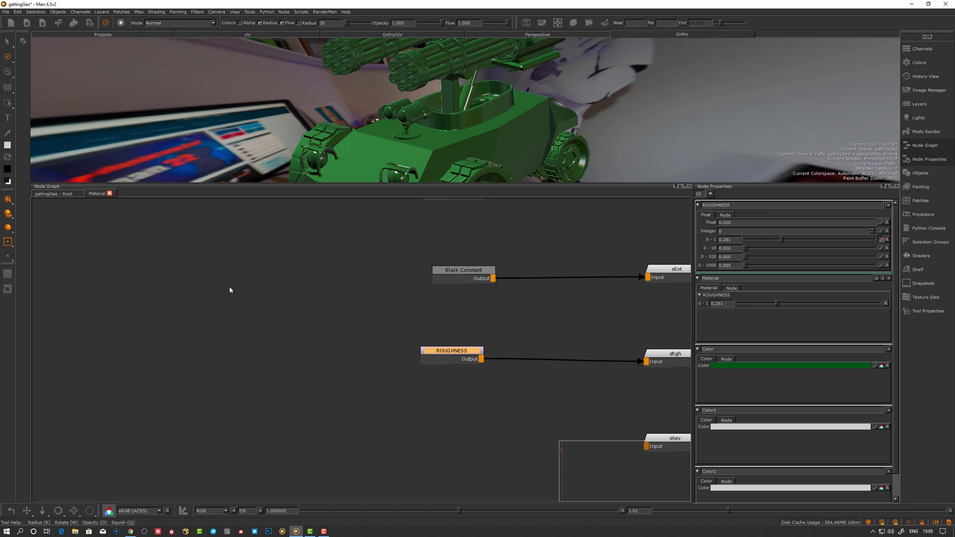
left_click(54, 195)
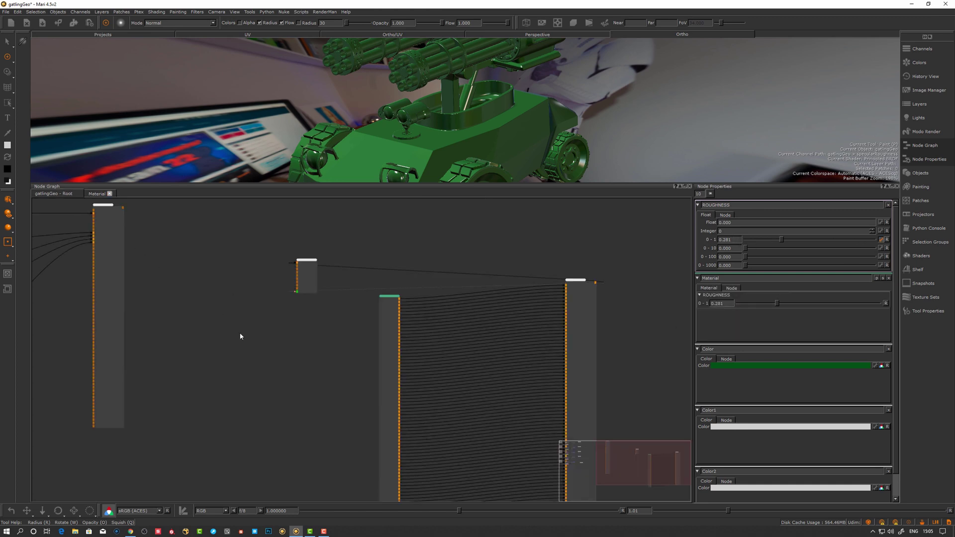
left_click(387, 309)
left_click_drag(782, 230, 763, 228)
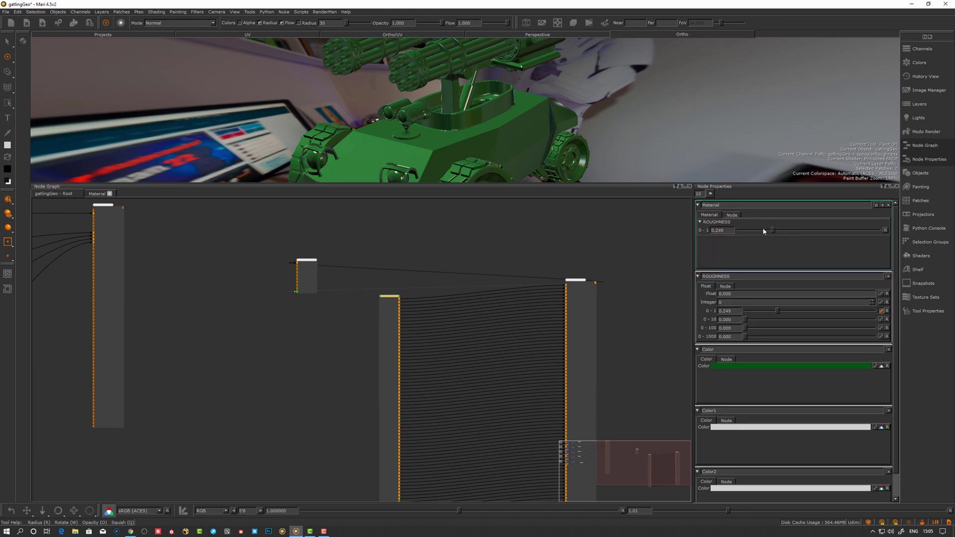
Add the Color node's Color knob to the Material group node's exposed controls
left_click(877, 205)
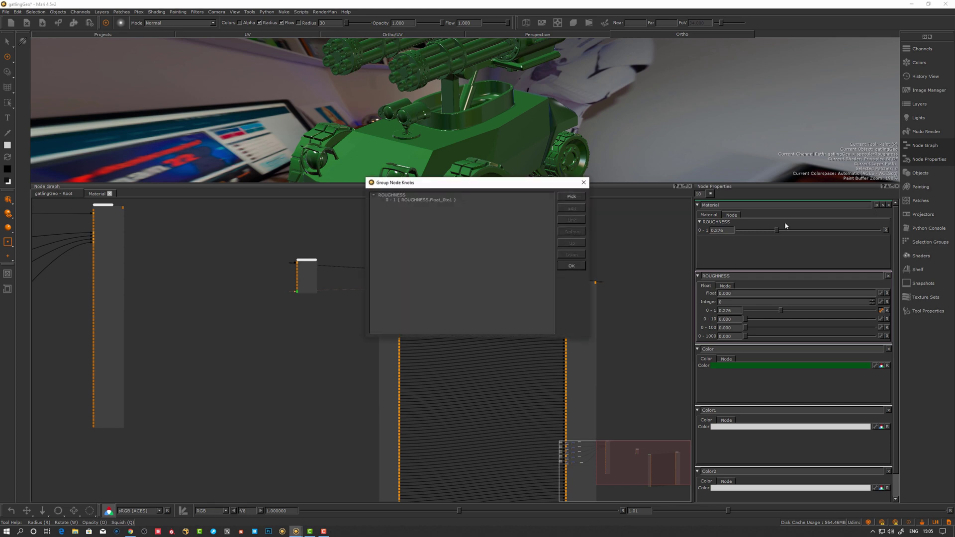
left_click(560, 199)
left_click(375, 208)
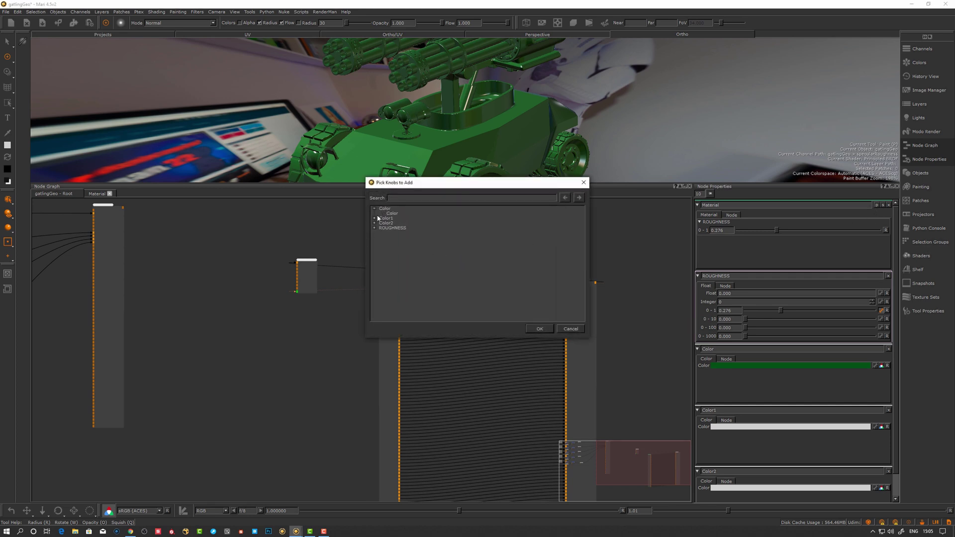
left_click(393, 213)
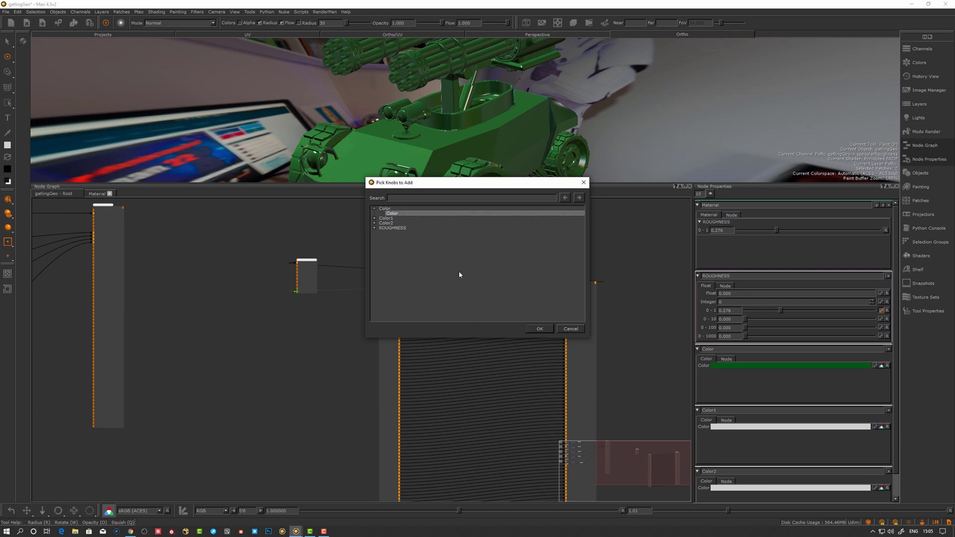
left_click(543, 330)
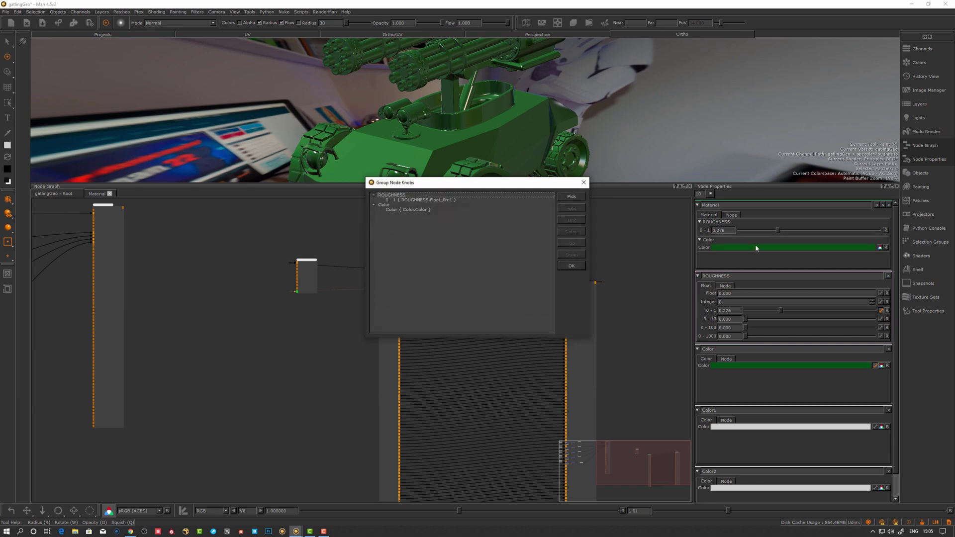
key("Return")
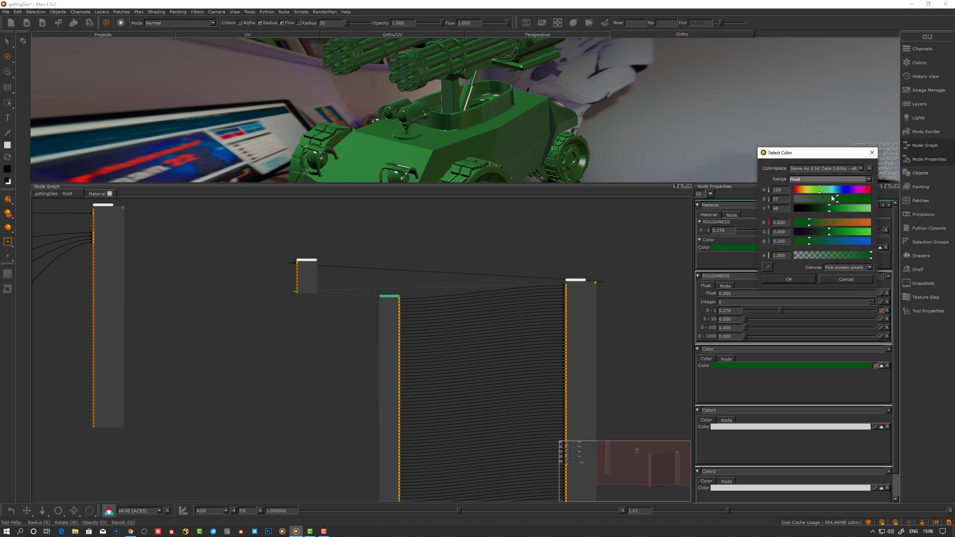
From the Material group's exposed controls, shift Color to an olive green and set ROUGHNESS to 0.336
left_click(816, 194)
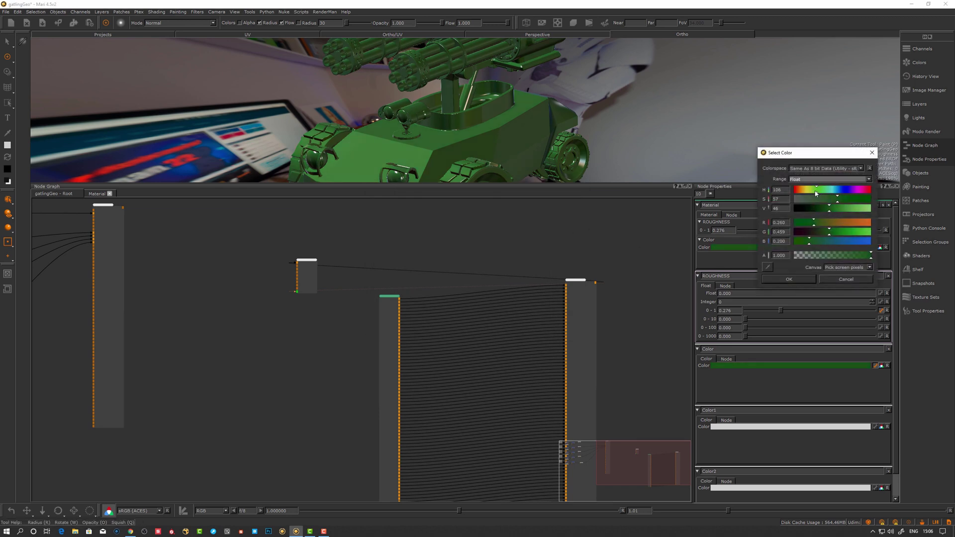
mouse_move(816, 193)
left_mouse_down()
mouse_move(802, 194)
mouse_move(826, 197)
left_mouse_up()
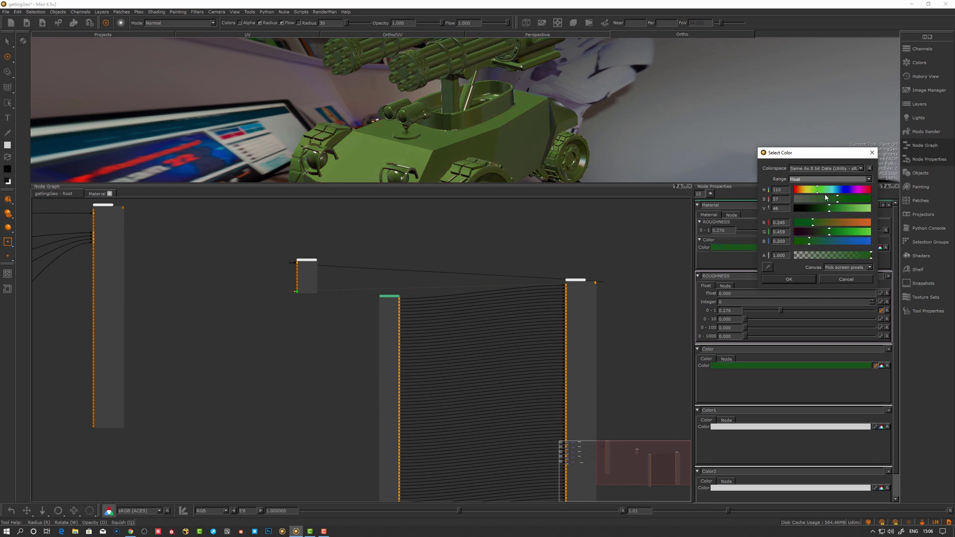
left_click_drag(448, 85, 522, 156, "alt")
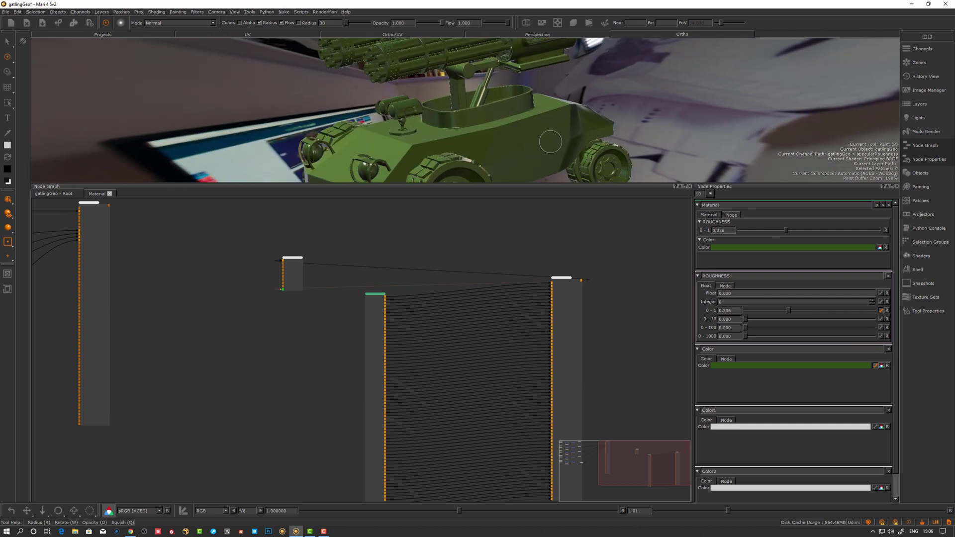
left_click_drag(528, 150, 553, 142, "alt")
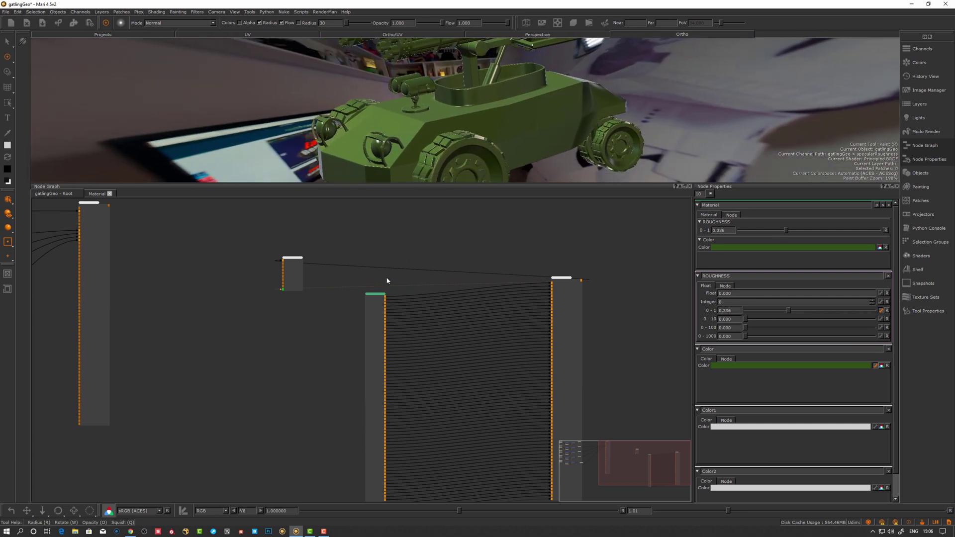
Rename the Material group node as OlivePaintedMetal
left_click_drag(369, 311, 372, 313)
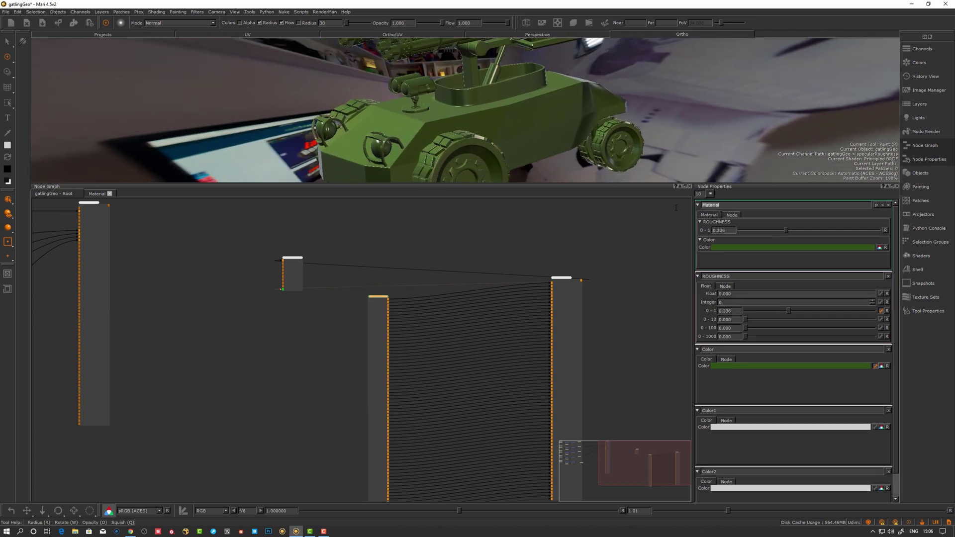
type("OlivePaintedMet")
key("Return")
left_click_drag(379, 324, 383, 324)
left_click_drag(503, 161, 527, 149, "alt")
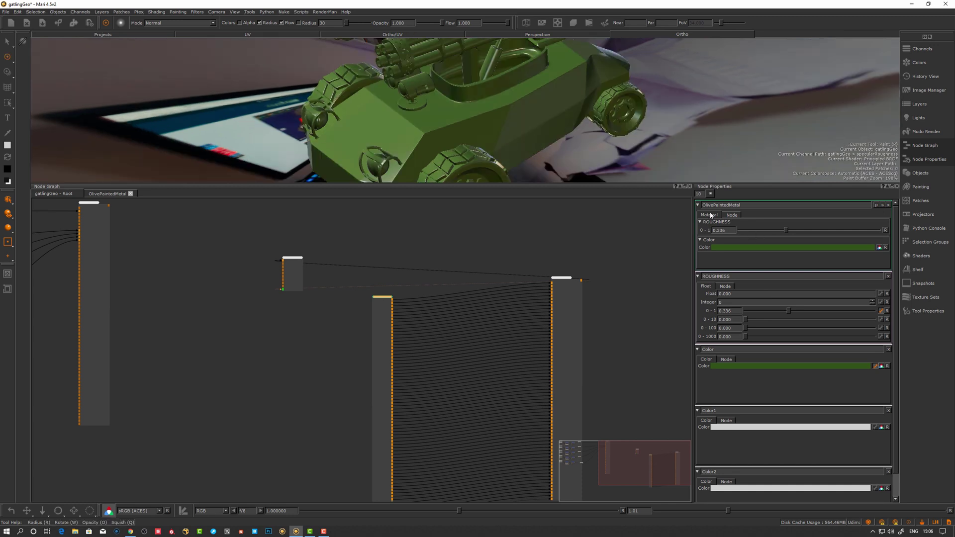
Start exporting the OlivePaintedMetal node as a material and browse to Crashplan/Global/materials on the Z: drive
left_click(732, 215)
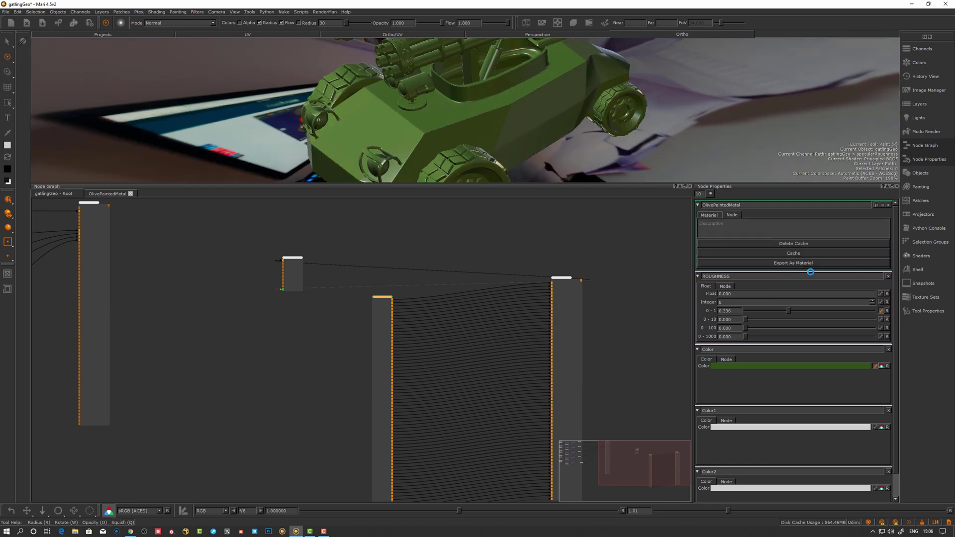
left_click(802, 265)
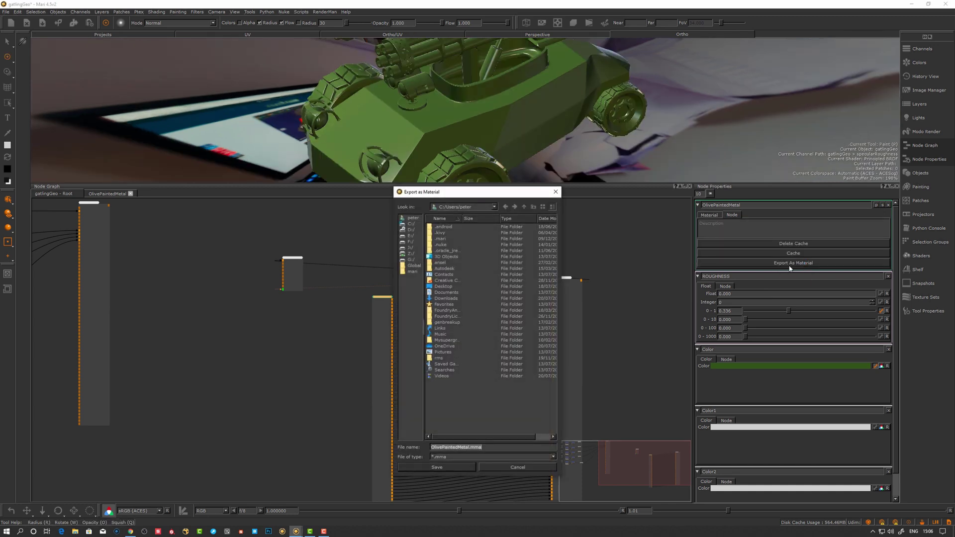
left_click(411, 255)
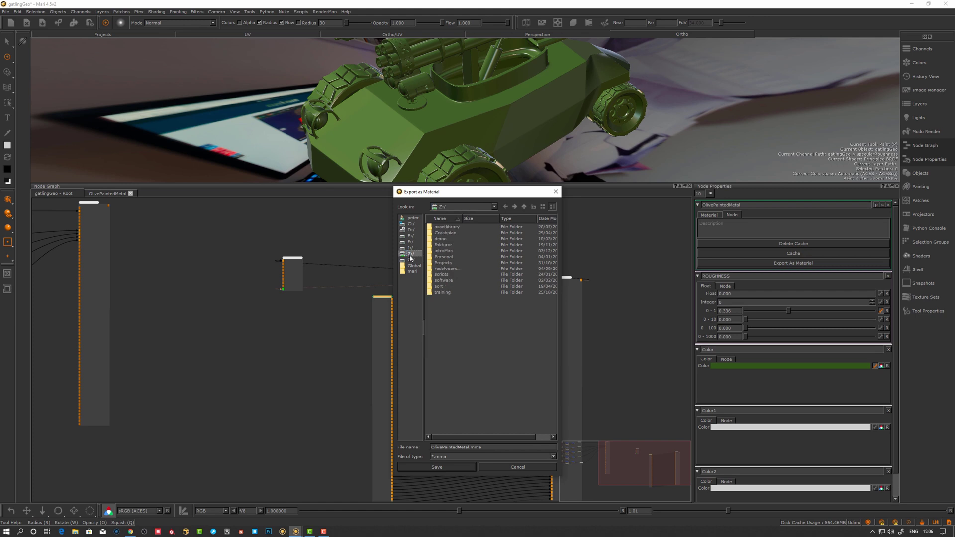
double_click(445, 233)
double_click(444, 241)
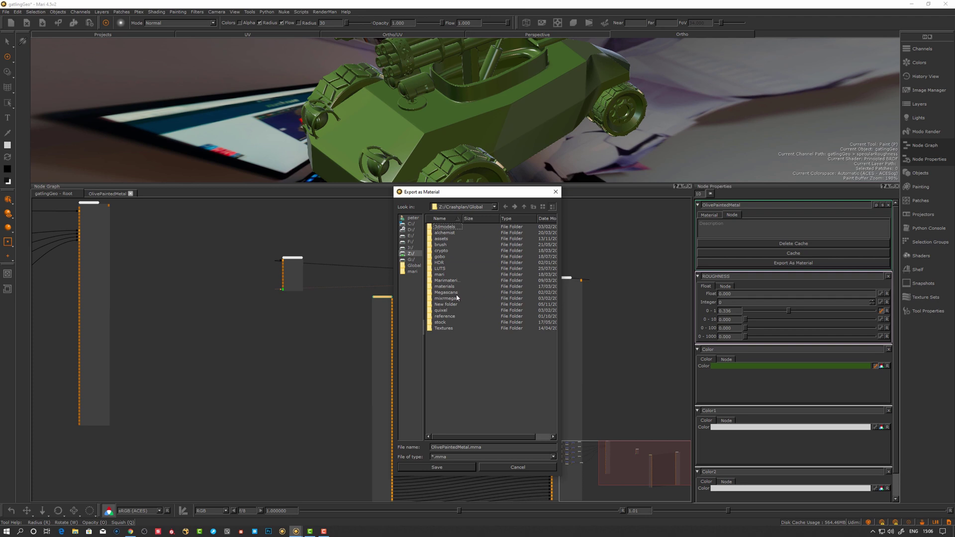
double_click(444, 287)
Create a folder named pxrSurface in the materials folder and save the material there as OlivePaintedMetal.mma
right_click(447, 354)
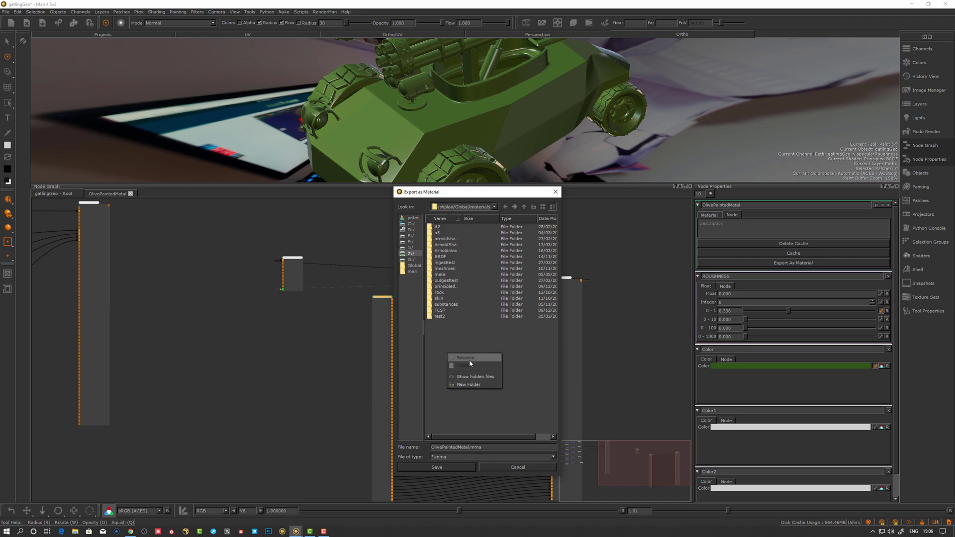
left_click(469, 385)
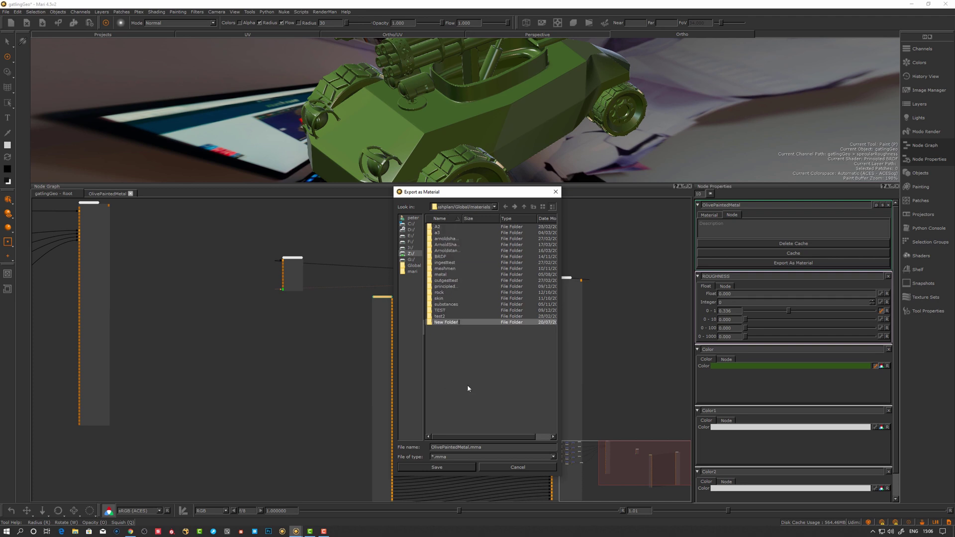
type("pxrSurface")
key("Return")
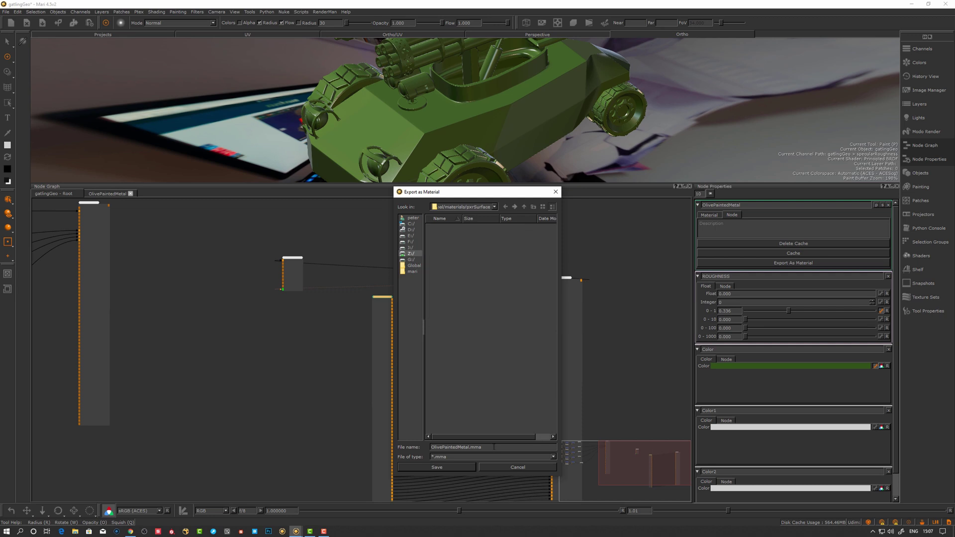
left_click(451, 468)
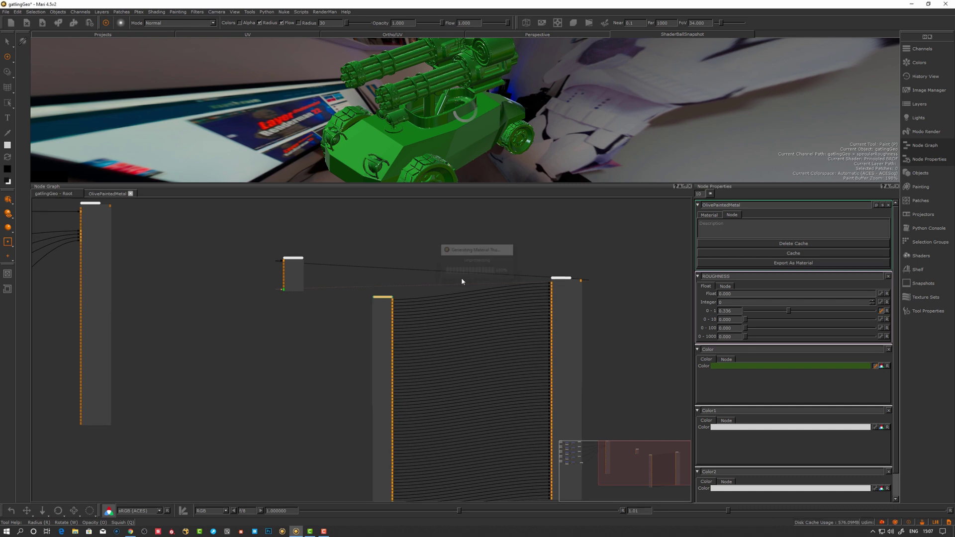
Delete the OlivePaintedMetal group node from the node graph
left_click_drag(379, 323, 389, 343)
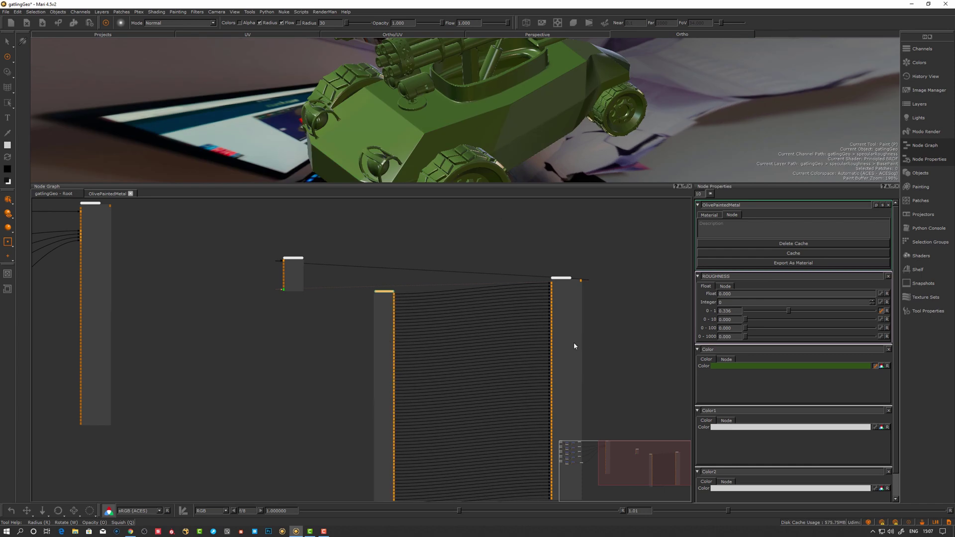
key("Delete")
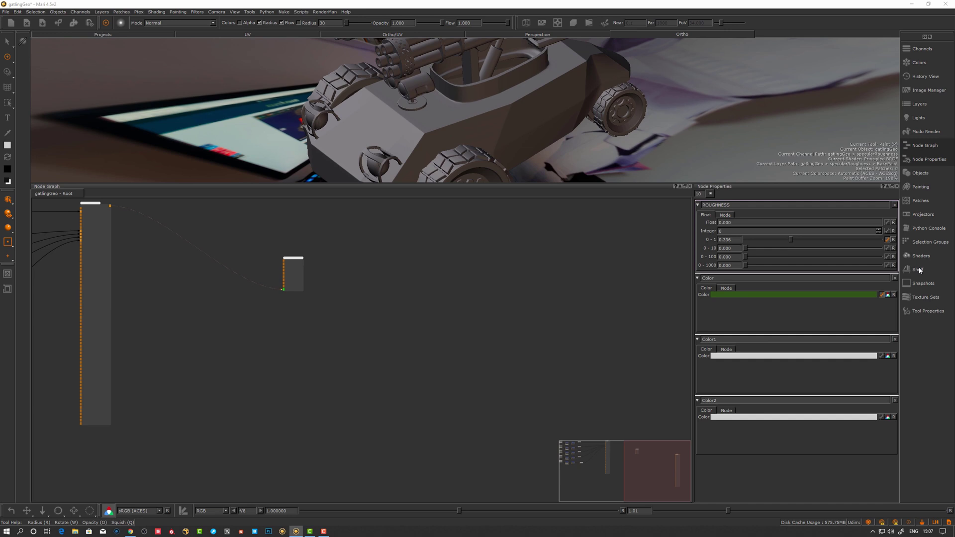
Create a new shelf named pxrSurface and widen the Shelf palette
left_click(920, 270)
left_click(890, 70)
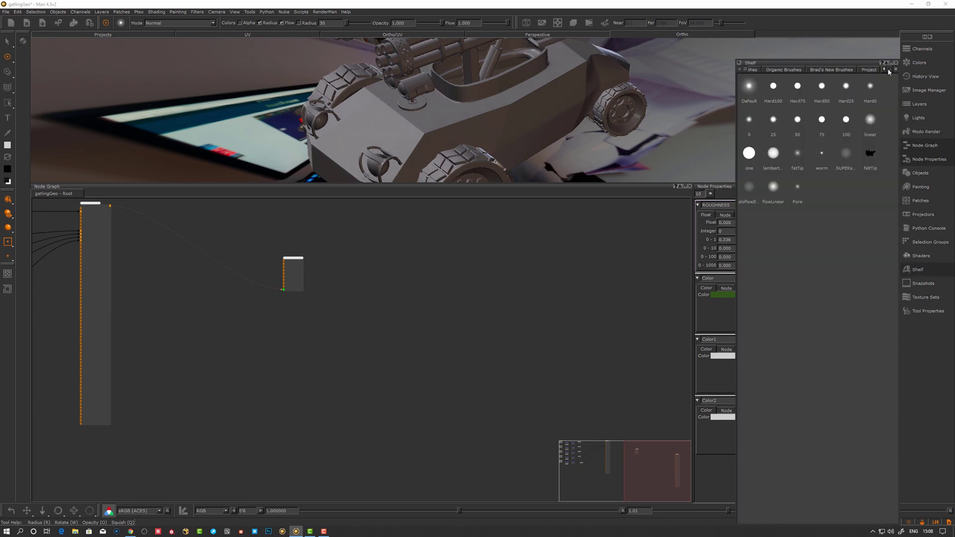
left_click(742, 71)
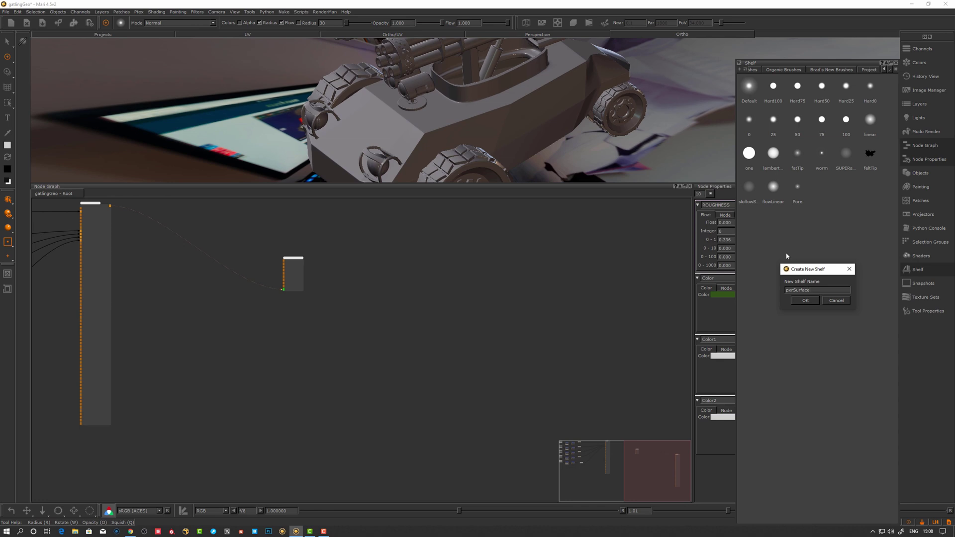
key("Return")
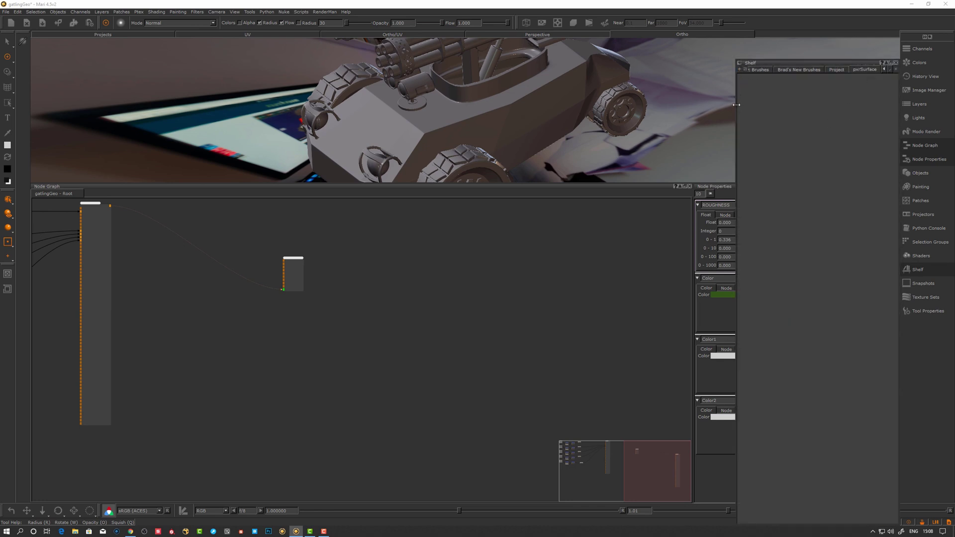
left_click_drag(736, 105, 635, 354)
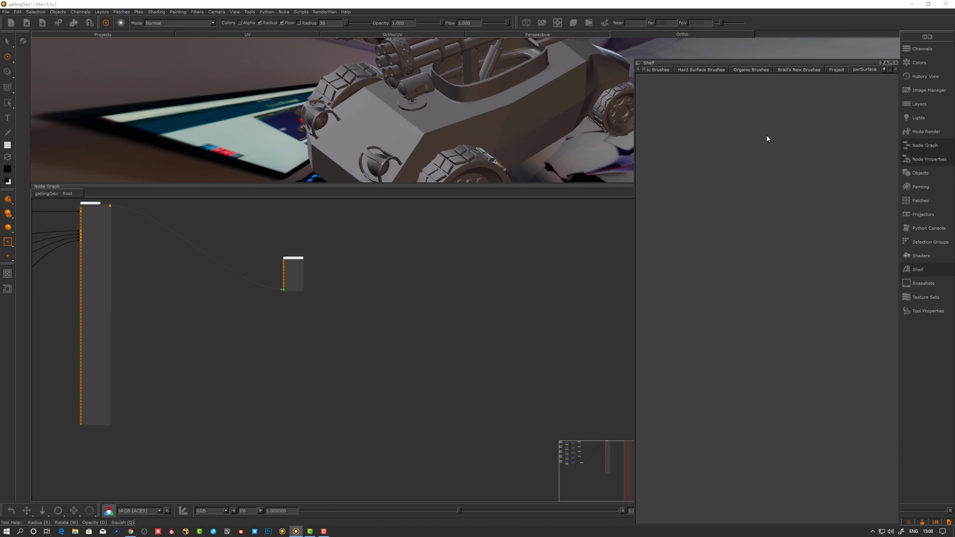
In File Explorer, browse the Projects (Z:) drive through Crashplan, Global and materials to the pxrSurface folder
left_click(76, 533)
scroll(73, 498, "down", 1)
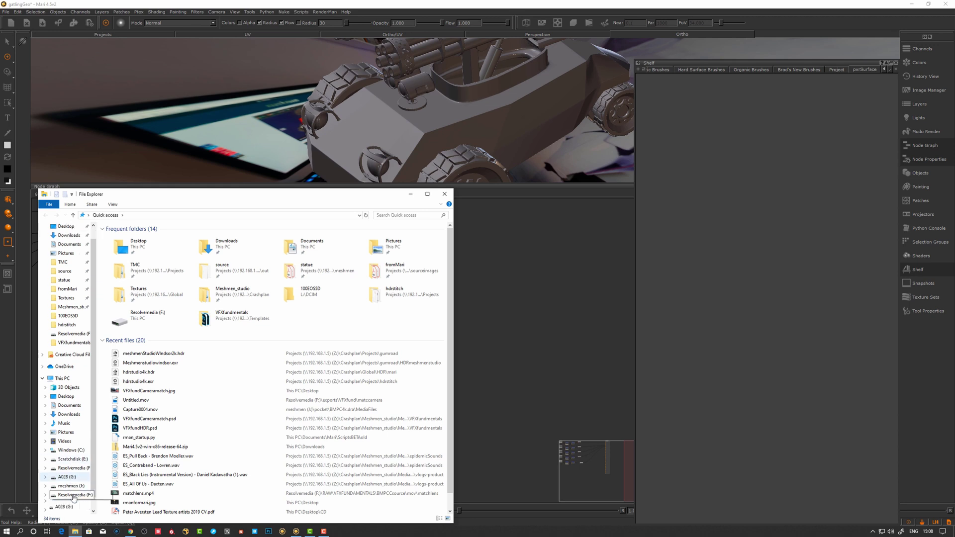
left_click(67, 478)
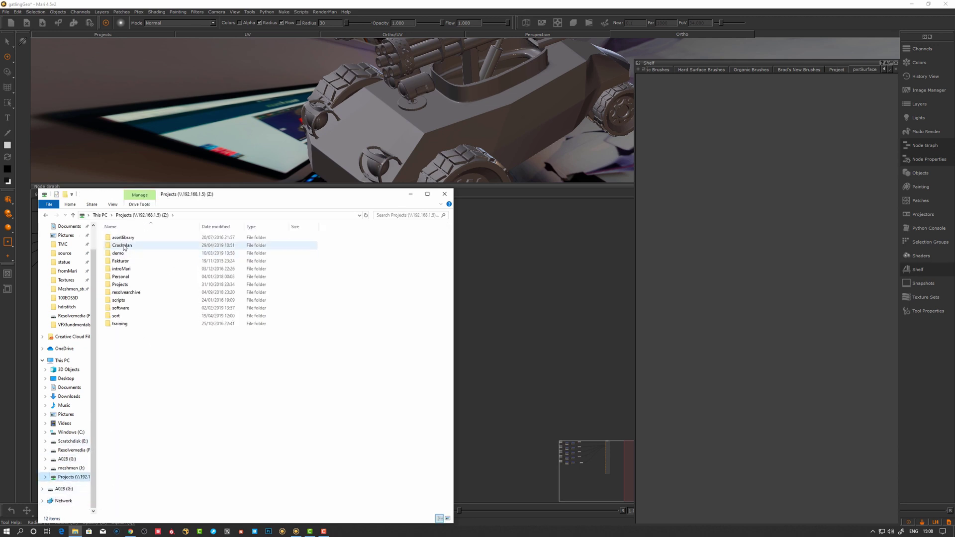
double_click(124, 246)
double_click(123, 253)
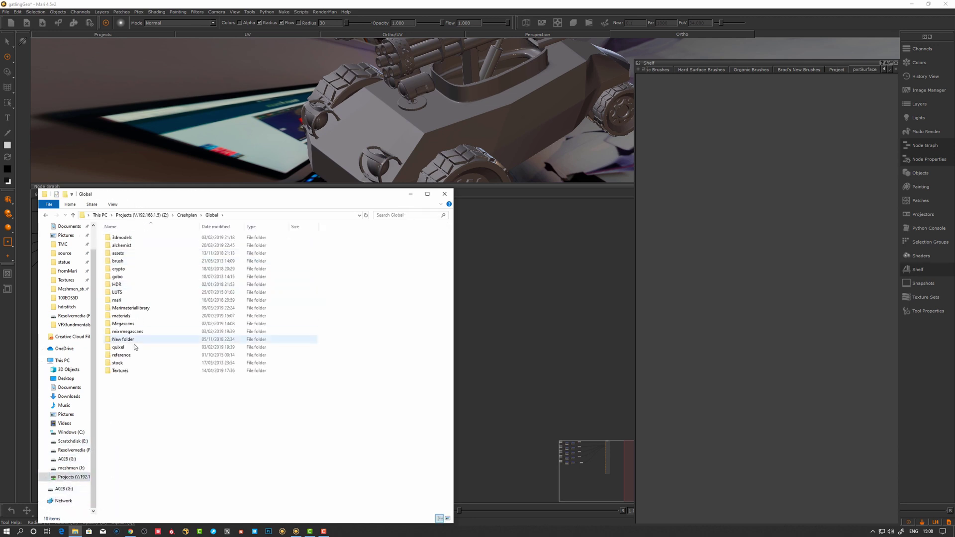
double_click(121, 316)
double_click(122, 238)
Add the exported OlivePaintedMetal material file to Mari's pxrSurface shelf and close the Shelf palette
left_click_drag(137, 238, 650, 132)
left_click(494, 135)
left_click_drag(528, 142, 523, 141, "alt")
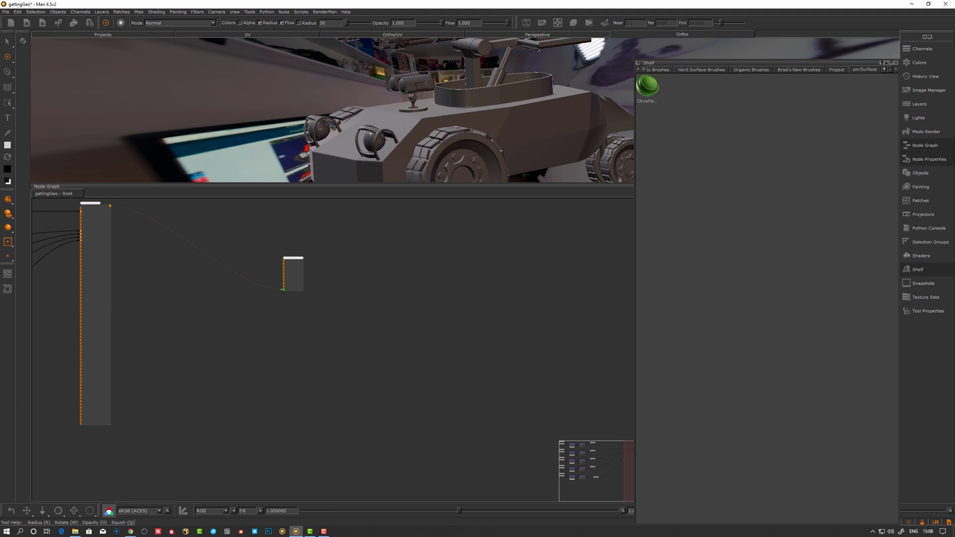
left_click(918, 269)
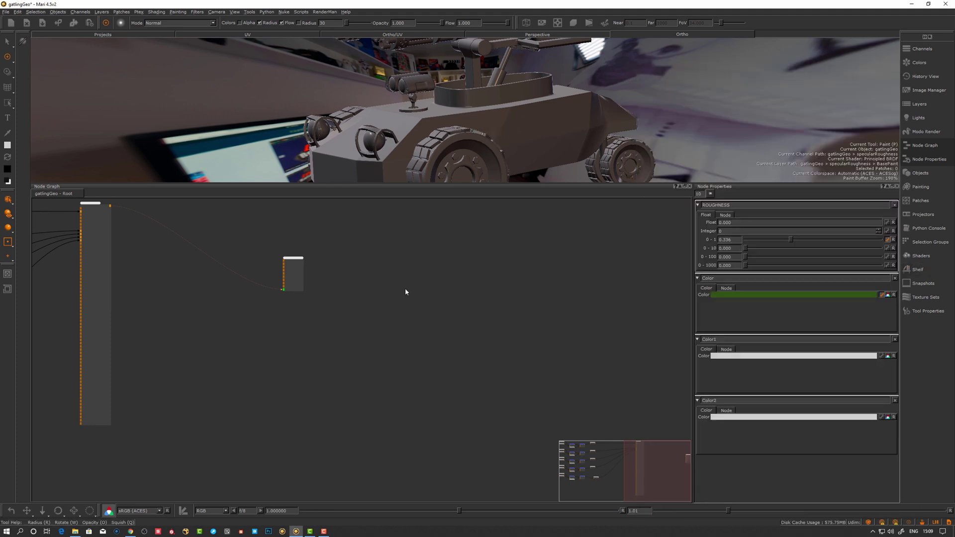
Connect the tall node fed by the channel nodes to the viewer node's first input
middle_click_drag(450, 140, 586, 149, "alt")
left_click_drag(102, 245, 124, 247)
key("1")
Select the diffuseColor channel and apply the OlivePaintedMetal material from the pxrSurface shelf to the gatling vehicle
left_click(921, 49)
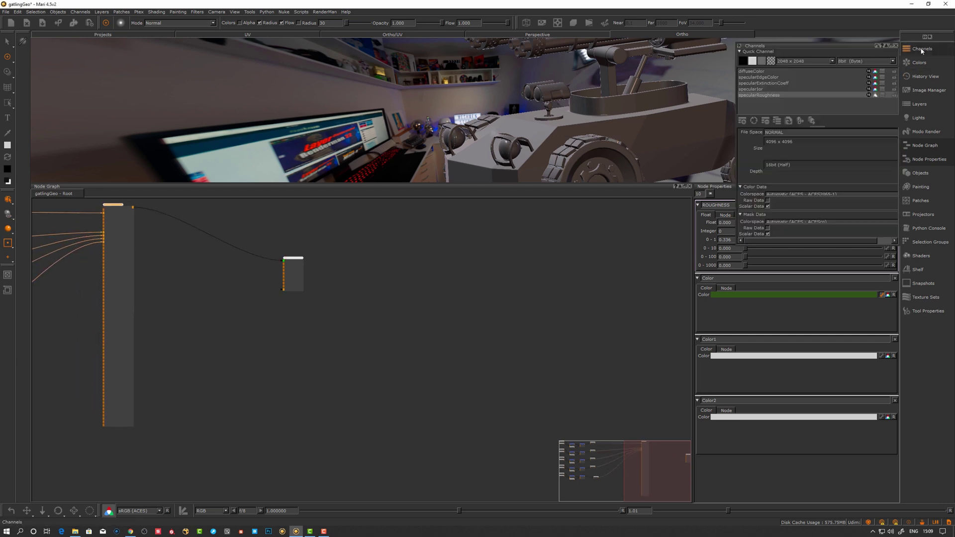
left_click(762, 72)
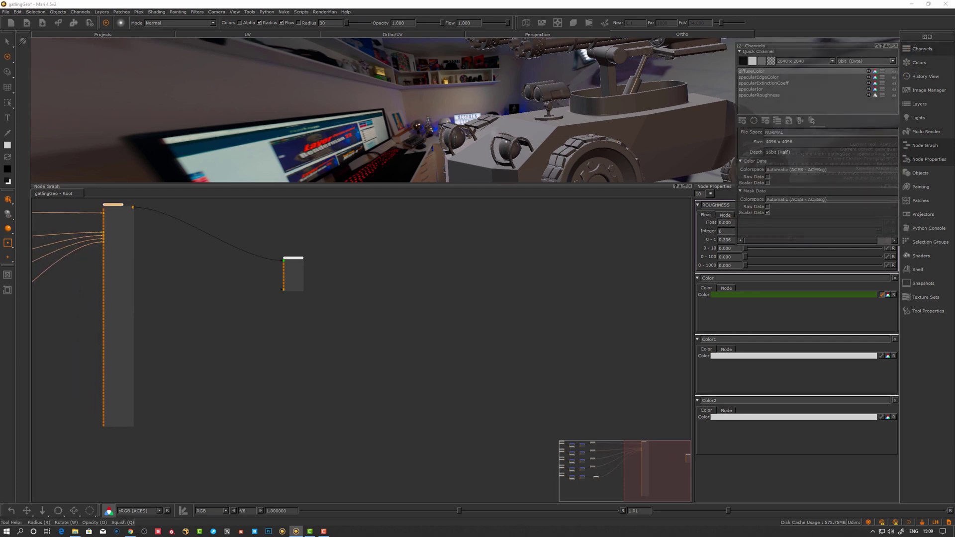
middle_click_drag(451, 129, 506, 126, "alt")
middle_click_drag(283, 358, 518, 407)
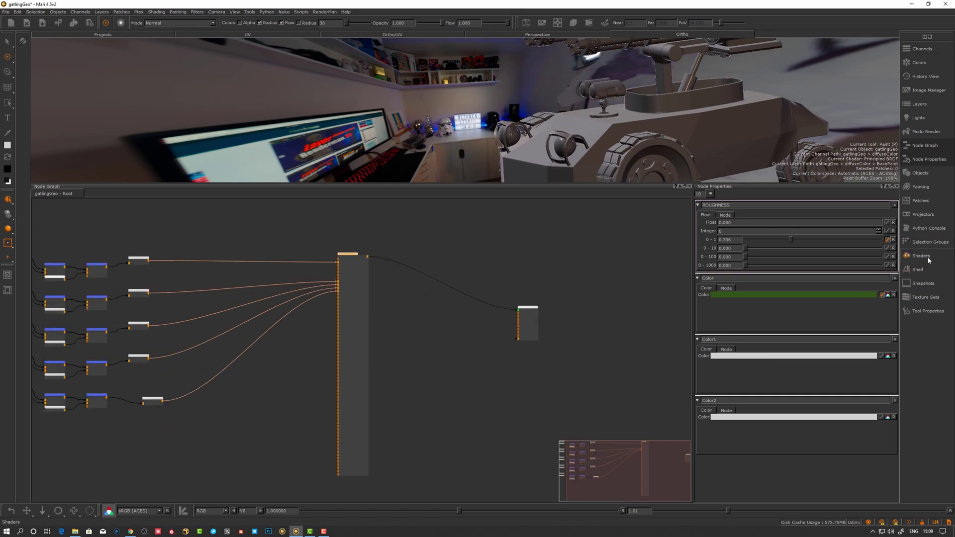
left_click(918, 269)
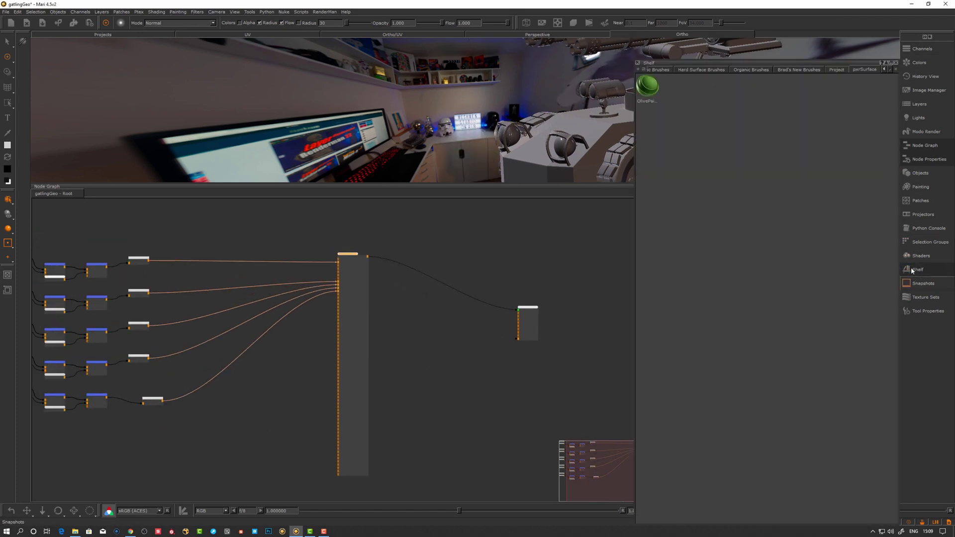
left_click_drag(647, 86, 577, 140)
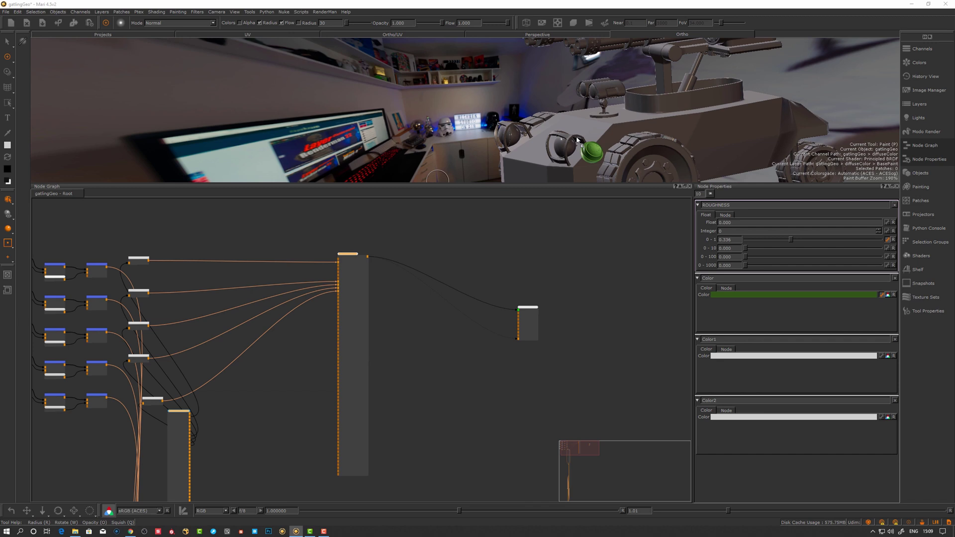
Examine the olive painted metal on the vehicle's body, wheels and guns from several angles in the full-size viewport
left_click_drag(577, 140, 719, 124, "alt")
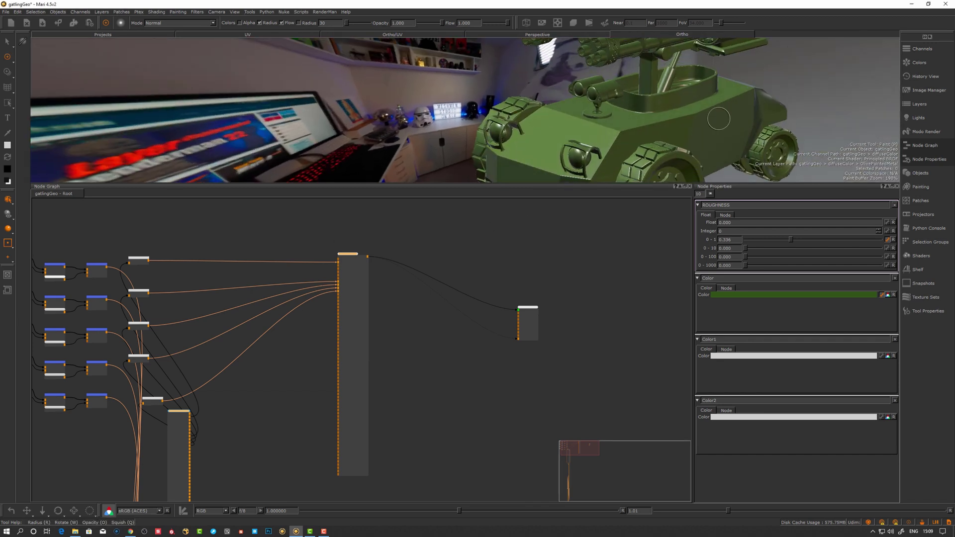
mouse_move(634, 63)
left_mouse_down("alt")
mouse_move(652, 101)
mouse_move(637, 120)
left_mouse_up("alt")
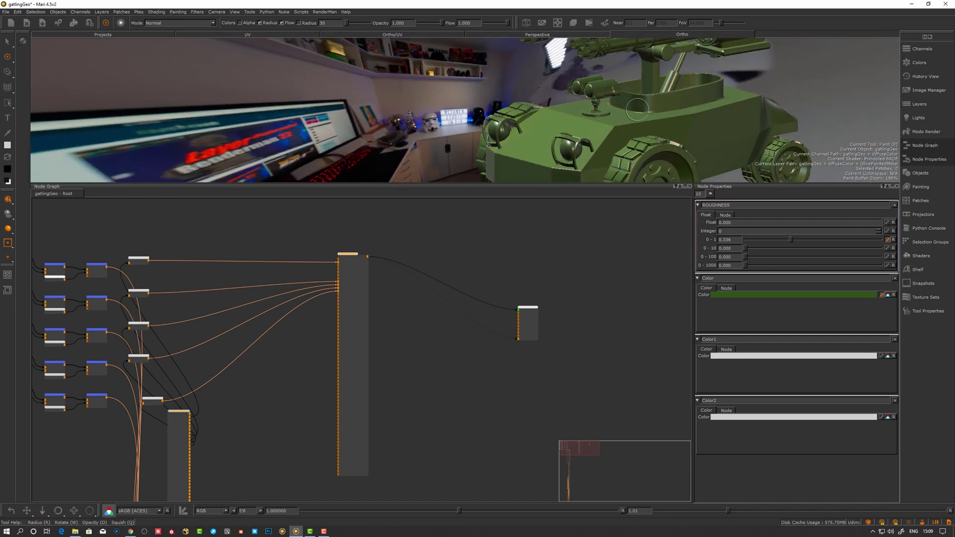
mouse_move(625, 130)
left_mouse_down("alt")
mouse_move(638, 118)
mouse_move(536, 139)
mouse_move(497, 201)
mouse_move(536, 251)
left_mouse_up("alt")
key("space")
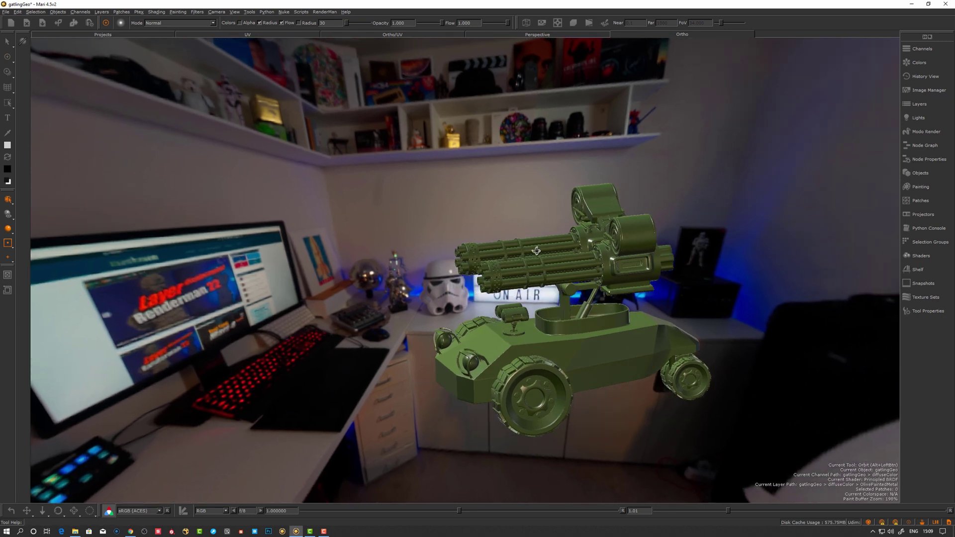
middle_click_drag(536, 251, 512, 254, "alt")
right_click_drag(512, 254, 522, 277, "alt")
left_click_drag(522, 276, 538, 264, "alt")
right_click_drag(538, 263, 595, 262, "alt")
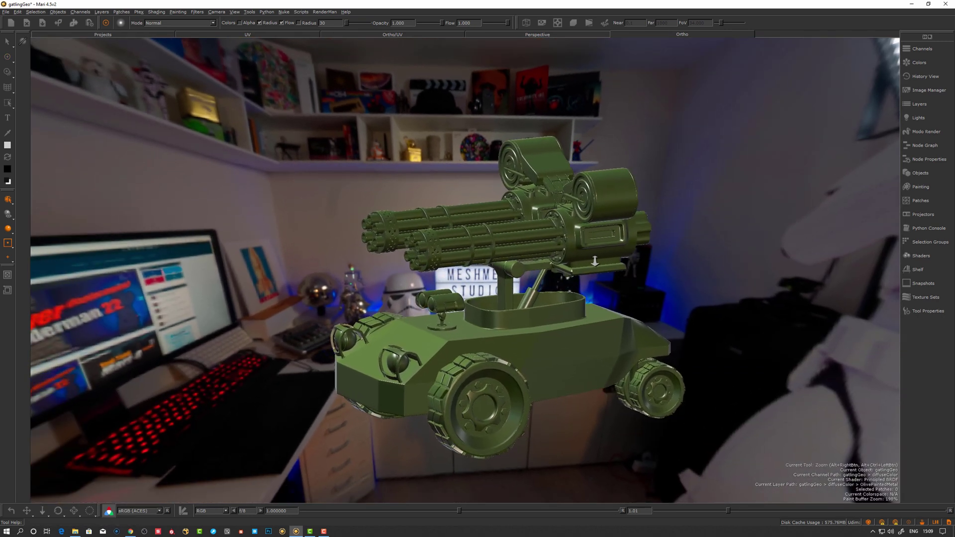
mouse_move(595, 261)
left_mouse_down("alt")
mouse_move(674, 256)
mouse_move(507, 257)
mouse_move(667, 277)
mouse_move(602, 328)
mouse_move(576, 311)
mouse_move(428, 304)
mouse_move(459, 292)
mouse_move(592, 299)
mouse_move(528, 302)
left_mouse_up("alt")
scroll(576, 311, "down", 5)
scroll(592, 299, "up", 5)
left_click_drag(536, 252, 557, 283, "alt")
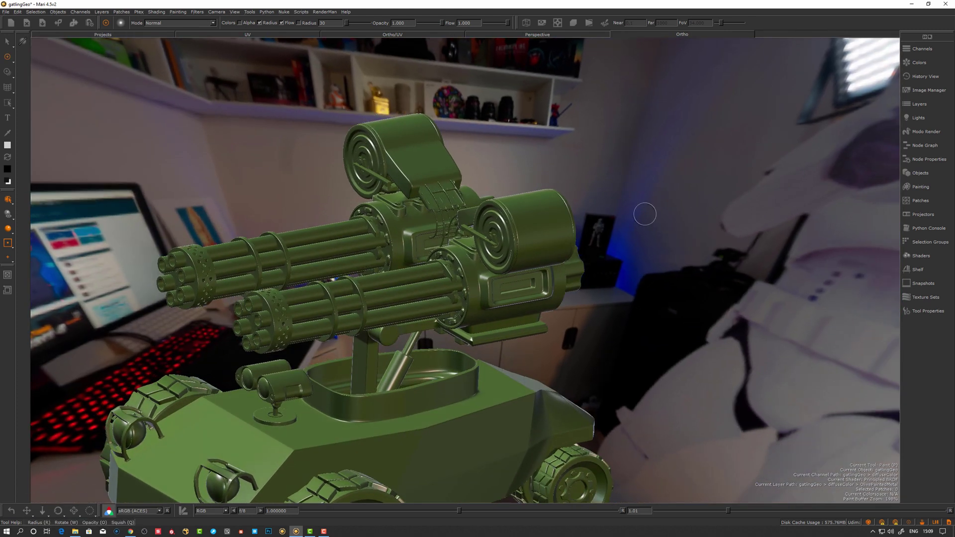
mouse_move(521, 180)
left_mouse_down("alt")
mouse_move(508, 288)
mouse_move(404, 259)
mouse_move(443, 339)
mouse_move(437, 333)
left_mouse_up("alt")
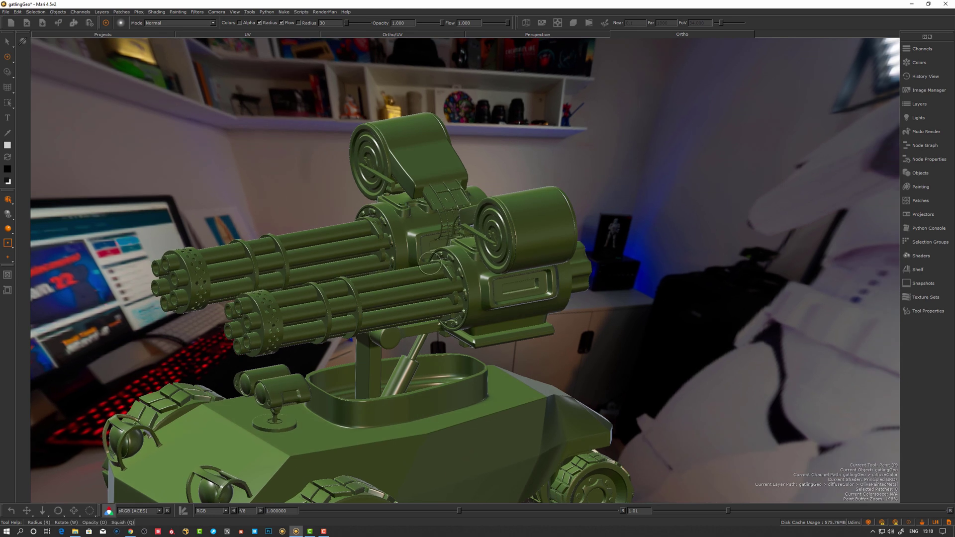
left_click_drag(437, 264, 458, 269, "alt")
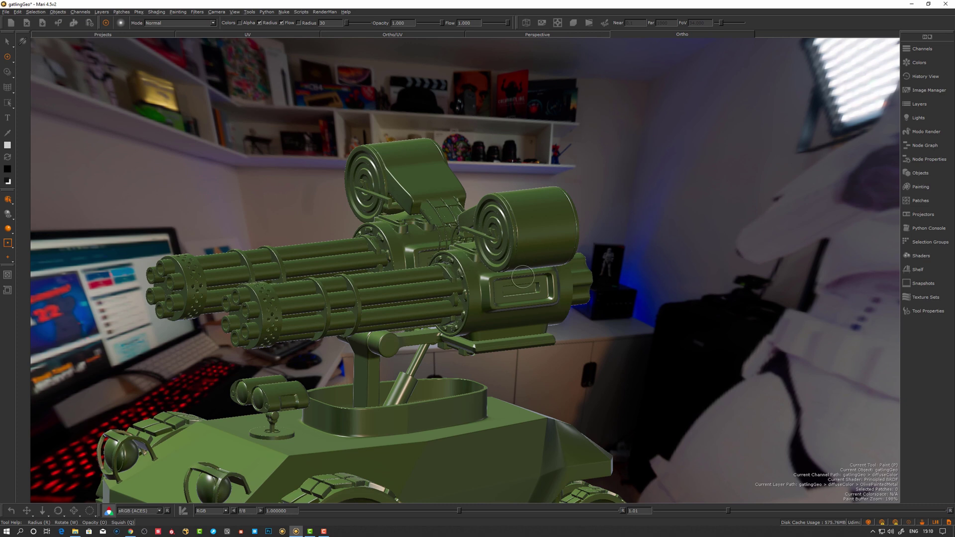
left_click_drag(522, 276, 514, 280, "alt")
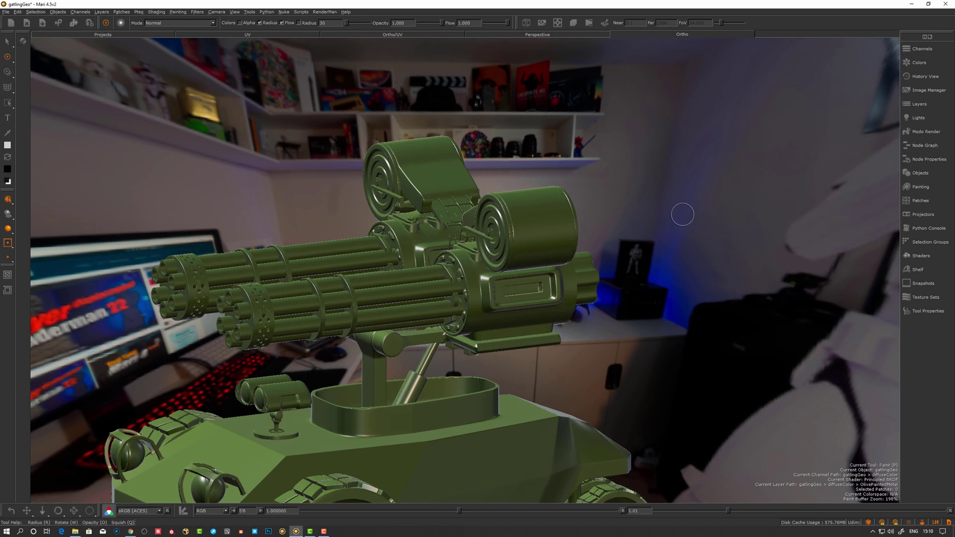
mouse_move(657, 211)
left_mouse_down("alt")
mouse_move(663, 215)
mouse_move(609, 238)
mouse_move(599, 256)
mouse_move(657, 216)
mouse_move(647, 216)
mouse_move(634, 228)
mouse_move(731, 229)
mouse_move(740, 247)
mouse_move(650, 269)
mouse_move(631, 291)
left_mouse_up("alt")
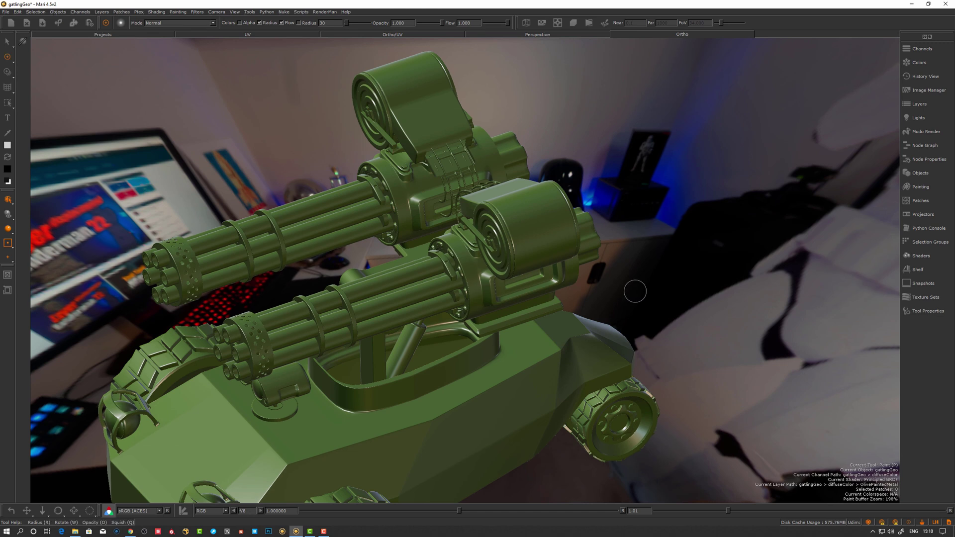